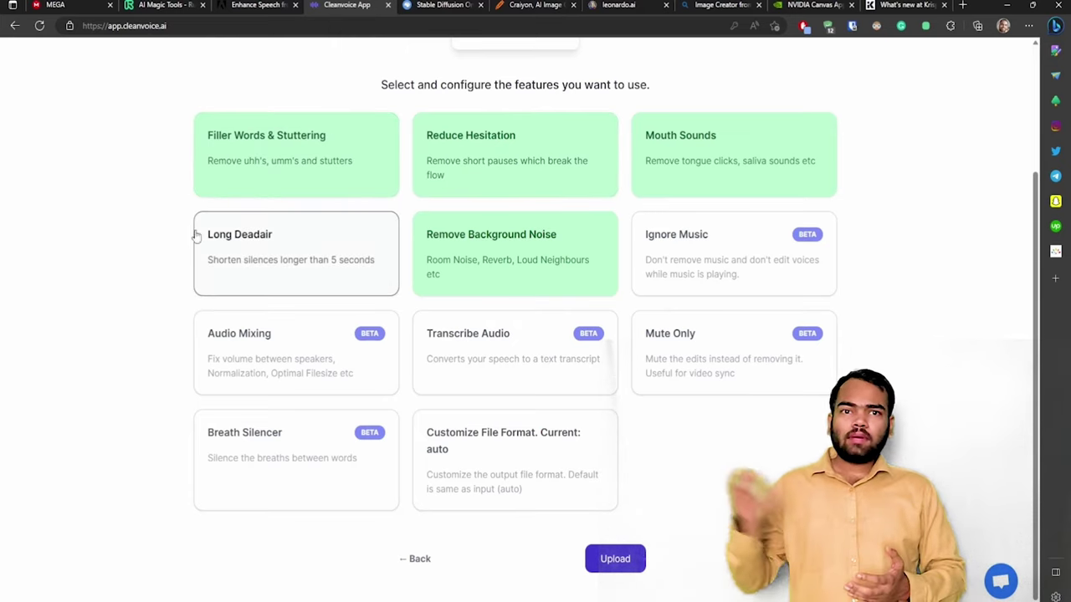
- Enable the Long Deadair feature in the custom cleaning configuration and review the other feature cards
{"action": "left_click", "coordinate": [244, 268]}
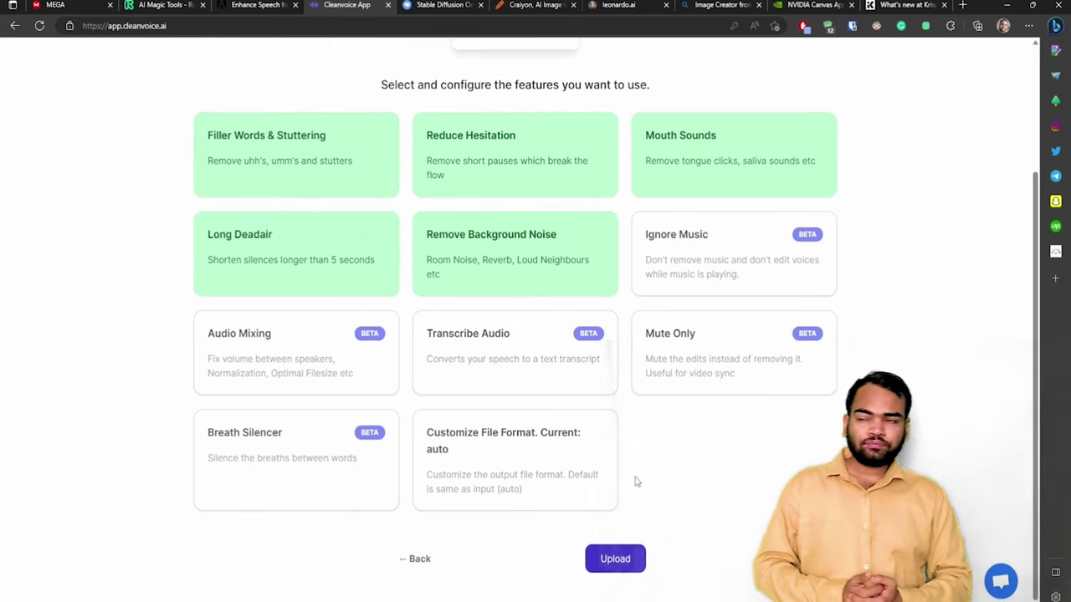
{"action": "scroll", "coordinate": [633, 482], "scroll_direction": "up", "scroll_amount": 3}
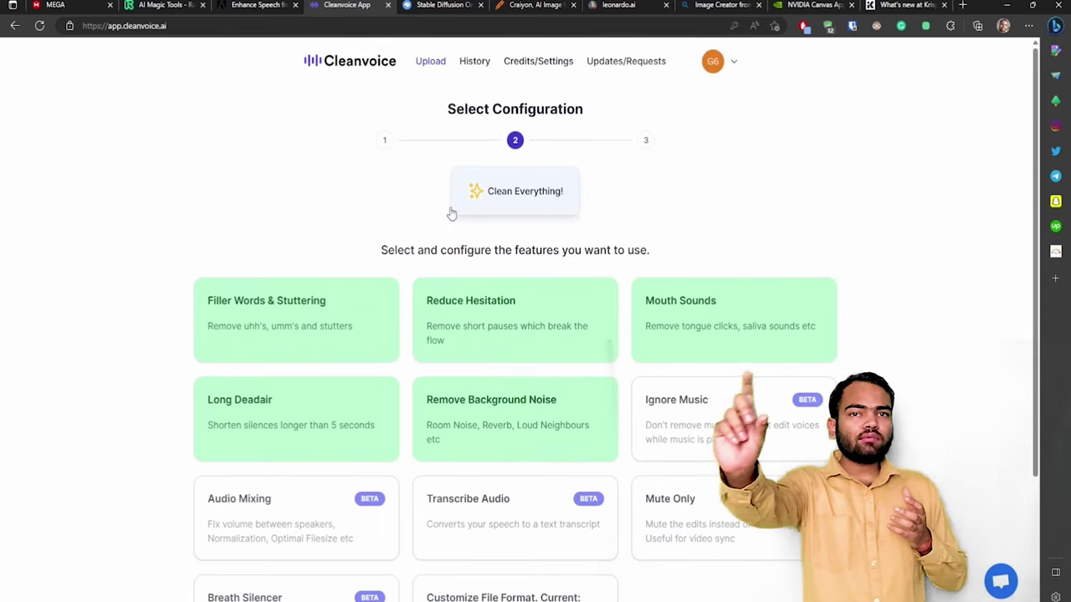
{"action": "scroll", "coordinate": [426, 410], "scroll_direction": "down", "scroll_amount": 2}
{"action": "scroll", "coordinate": [495, 138], "scroll_direction": "up", "scroll_amount": 2}
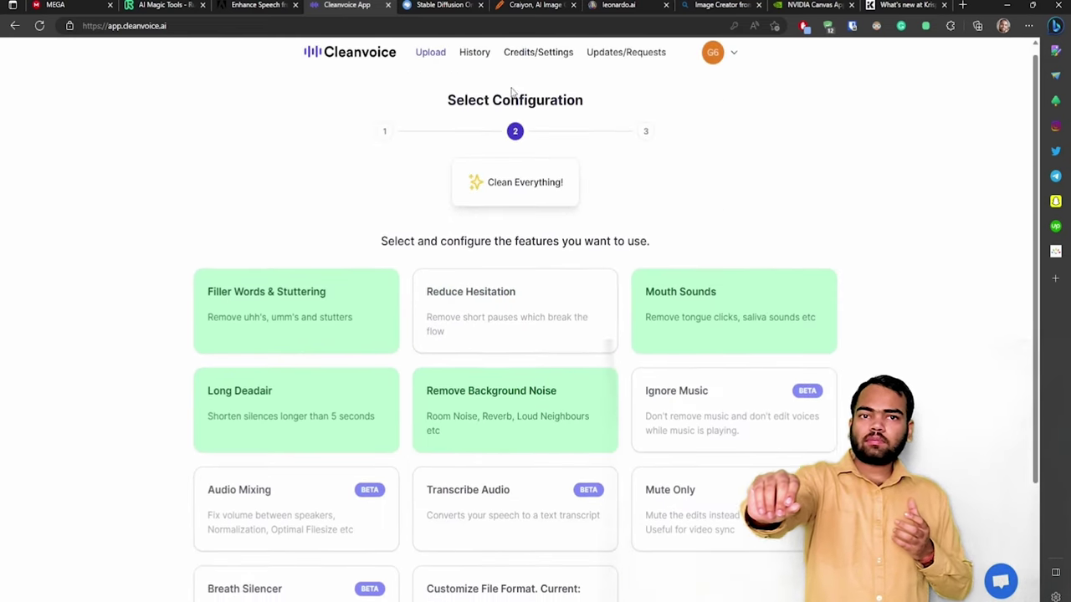
- Switch to Clean Everything and back to Custom, keep only Remove Background Noise enabled, and proceed to file upload
{"action": "left_click", "coordinate": [520, 209]}
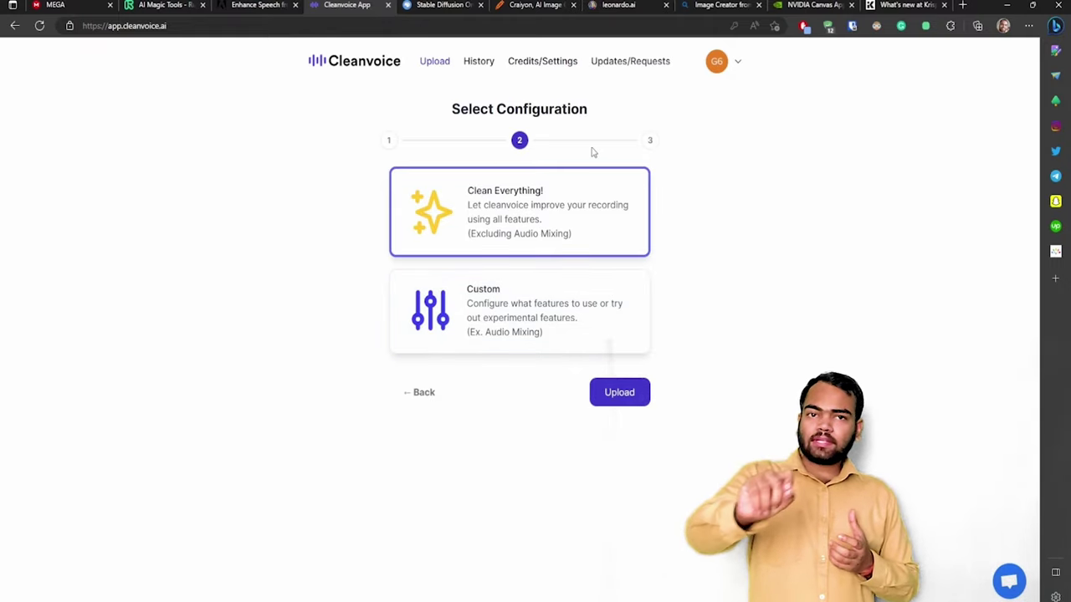
{"action": "left_click", "coordinate": [524, 259]}
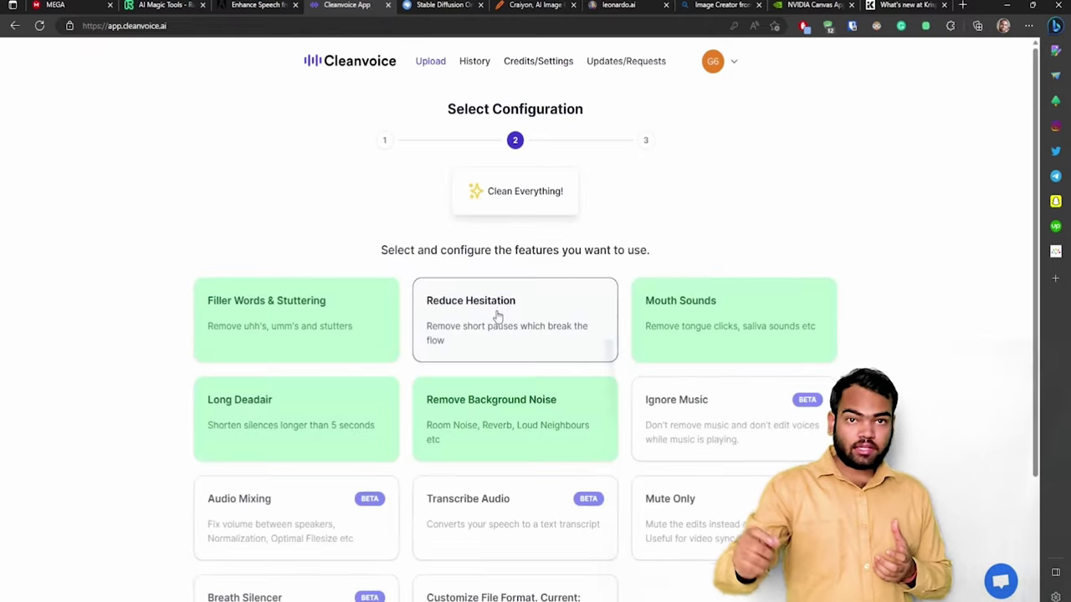
{"action": "scroll", "coordinate": [711, 343], "scroll_direction": "down", "scroll_amount": 2}
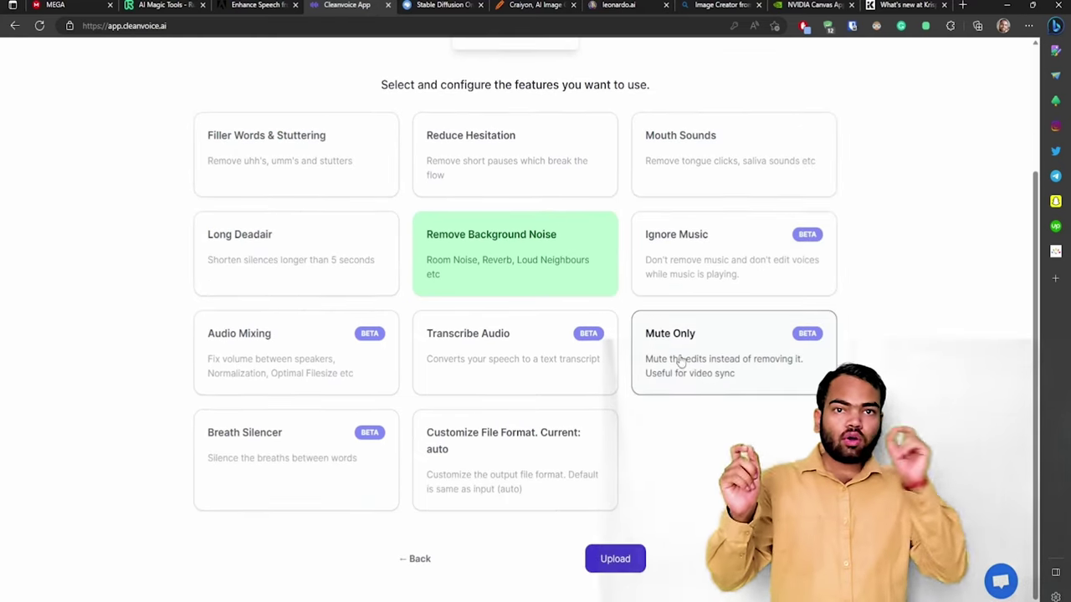
{"action": "left_click", "coordinate": [617, 560]}
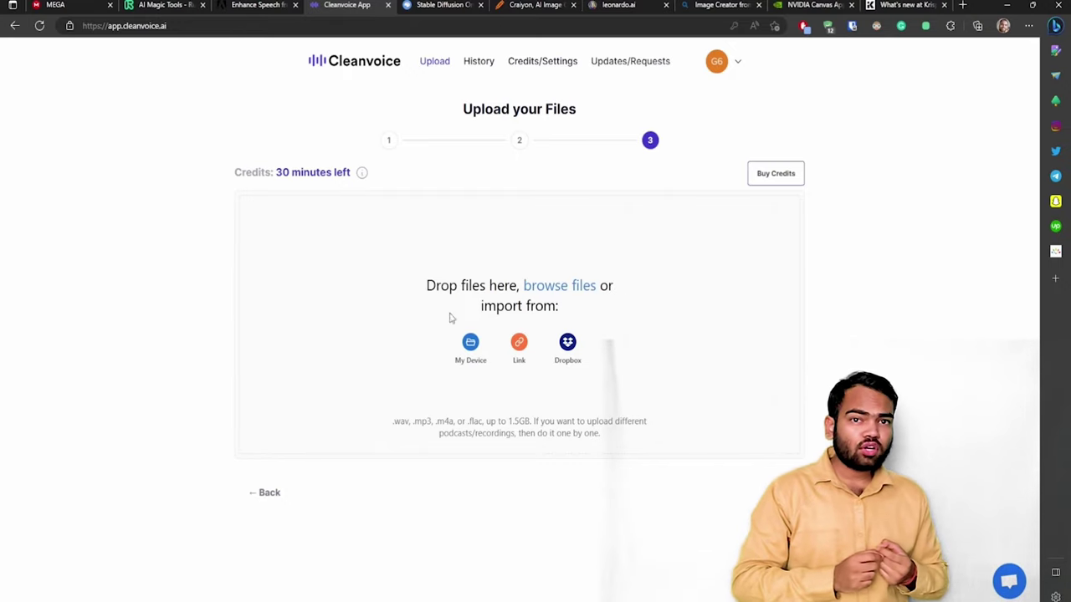
- Look at the Adobe Podcast speech enhancement page, then return to Cleanvoice and dismiss its welcome dialog
{"action": "left_click", "coordinate": [259, 6]}
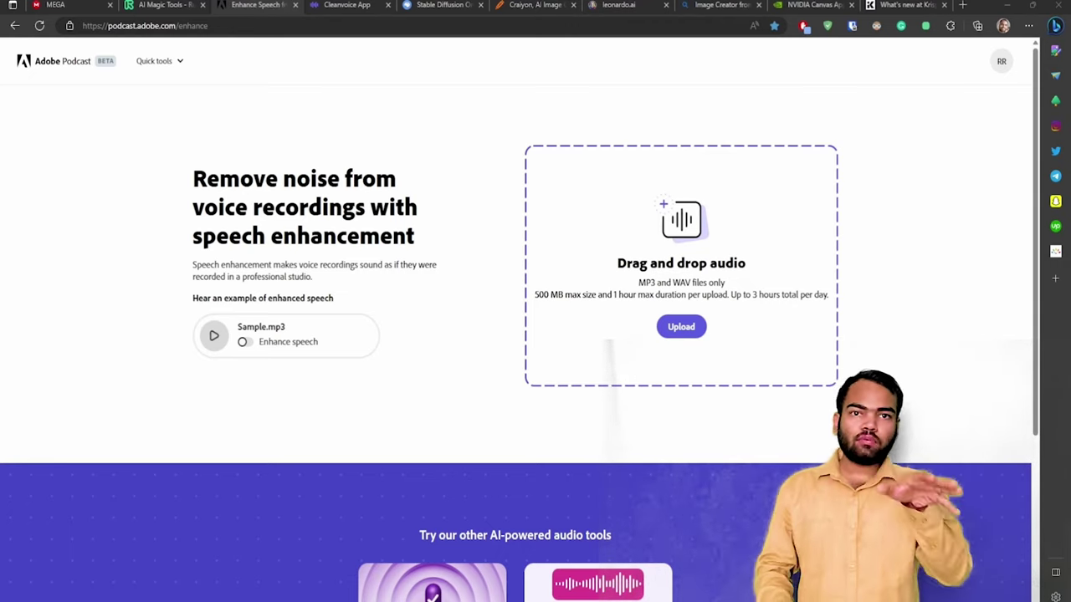
{"action": "left_click", "coordinate": [343, 5]}
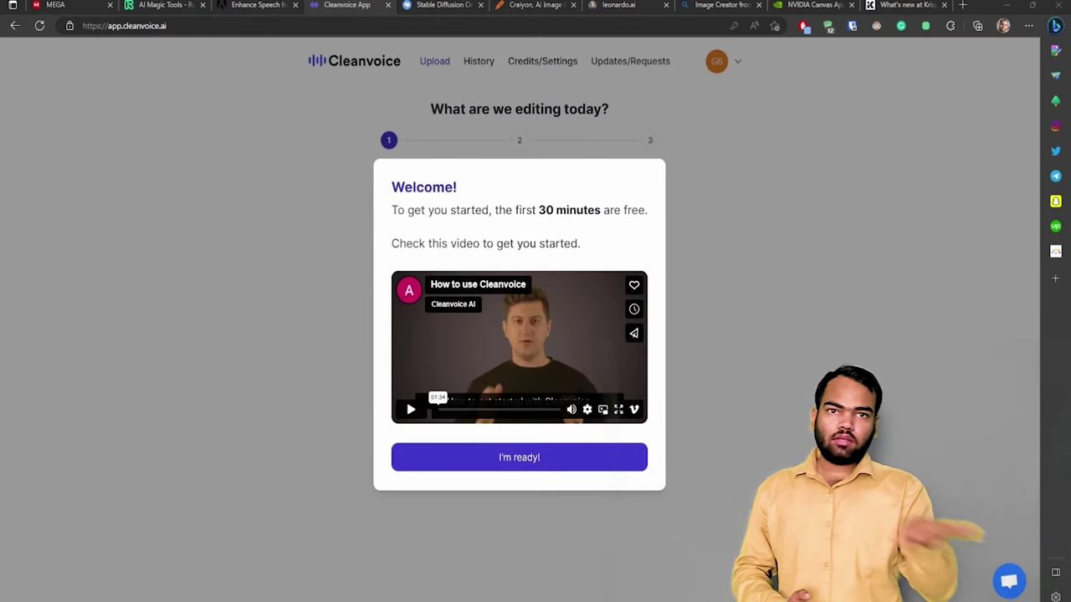
{"action": "key", "text": "Escape"}
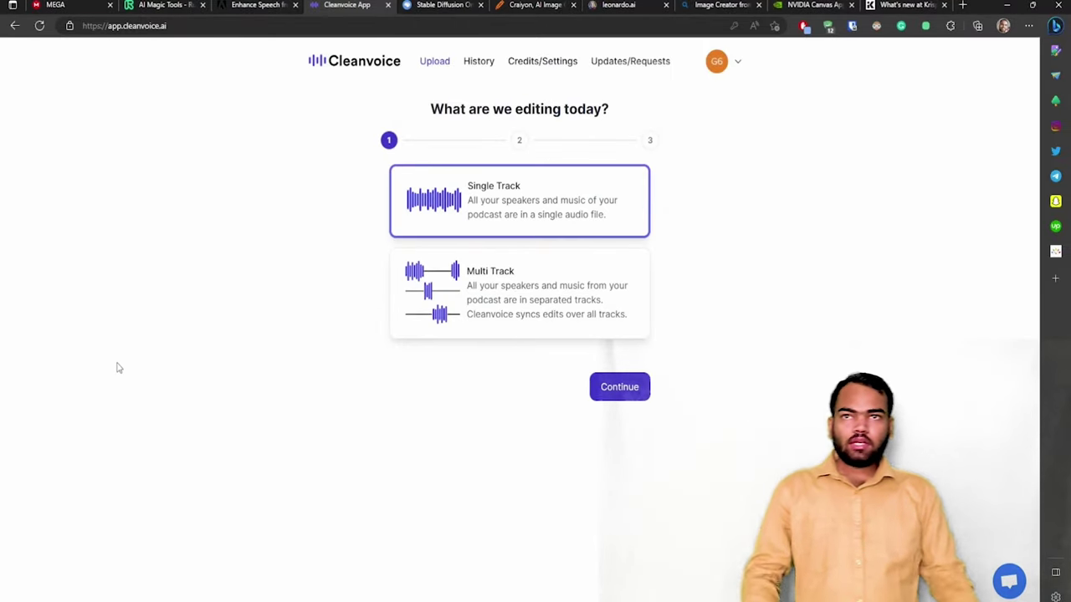
- Compare the Multi Track and Single Track editing modes, choose Single Track, and continue to the configuration stage
{"action": "left_click", "coordinate": [519, 288]}
{"action": "left_click", "coordinate": [494, 191]}
{"action": "left_click", "coordinate": [507, 285]}
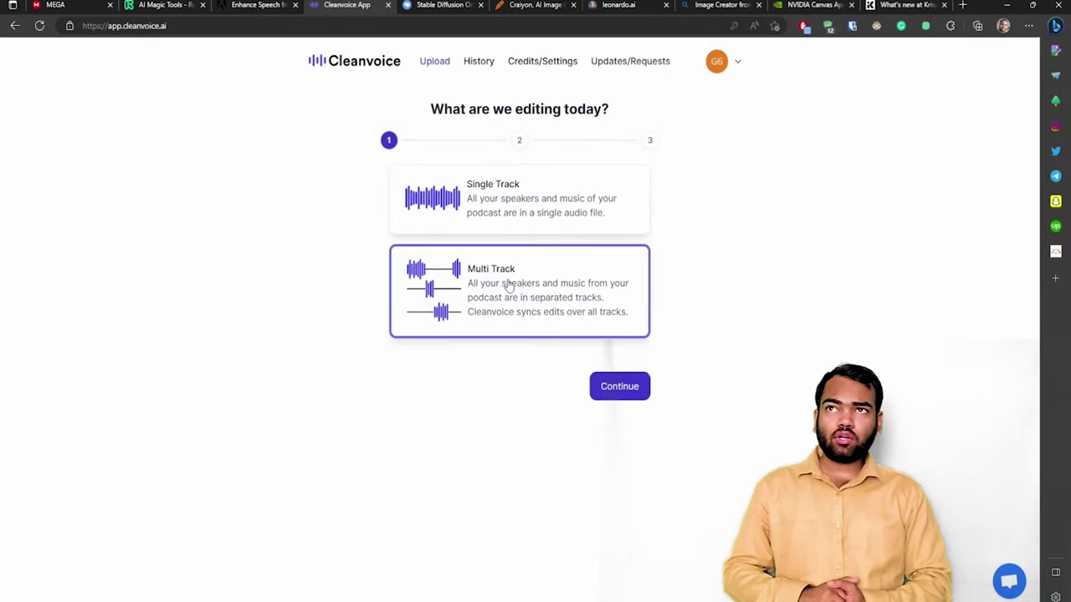
{"action": "left_click", "coordinate": [506, 227]}
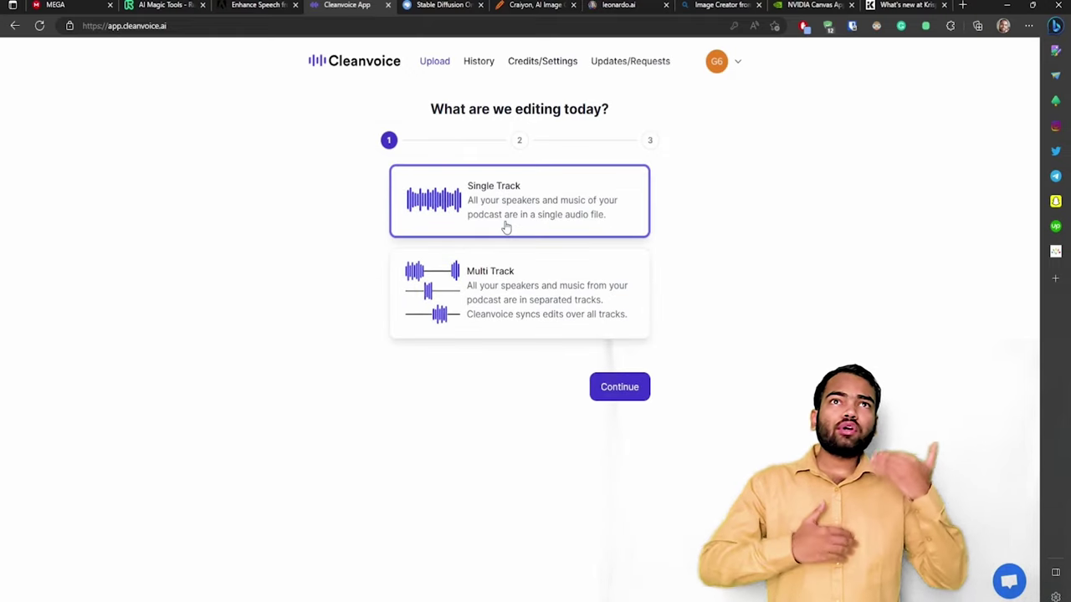
{"action": "left_click", "coordinate": [617, 386]}
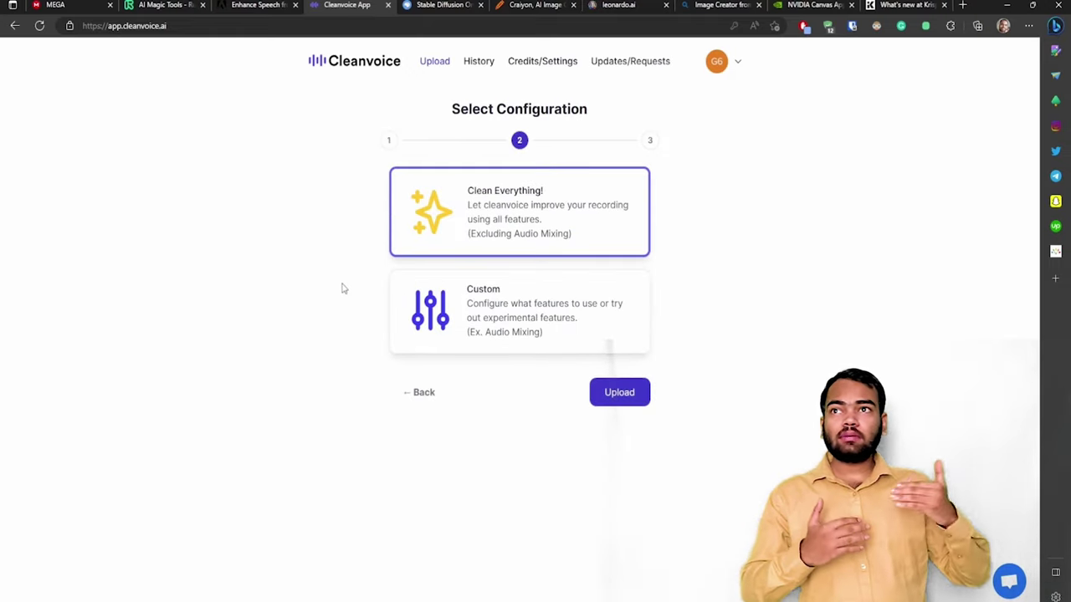
- Alternate between the Custom and Clean Everything configurations, ending on Custom to review its list of features
{"action": "left_click", "coordinate": [519, 234]}
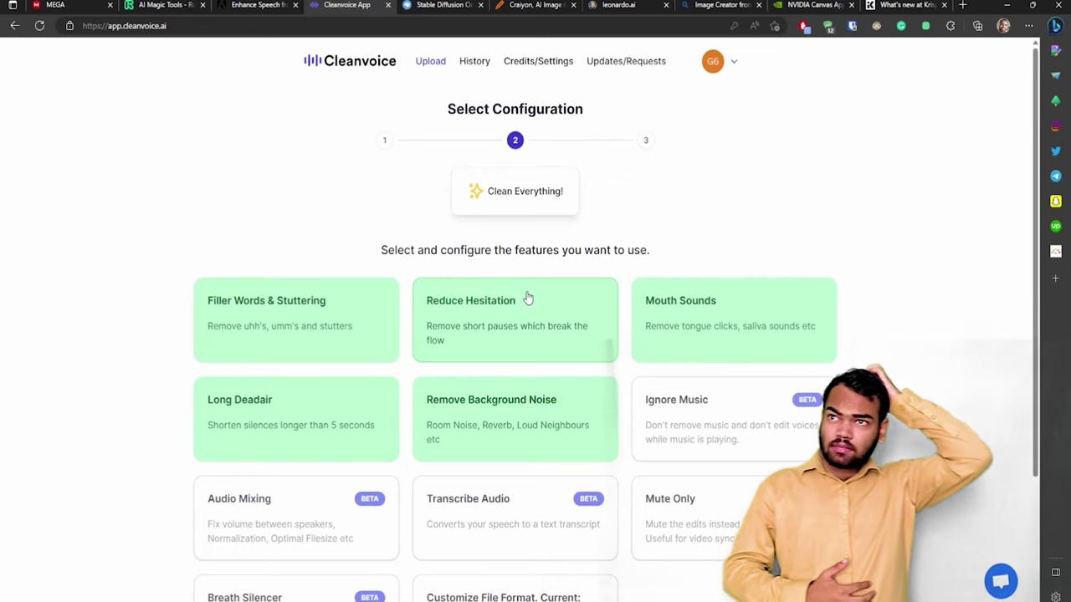
{"action": "left_click", "coordinate": [507, 203]}
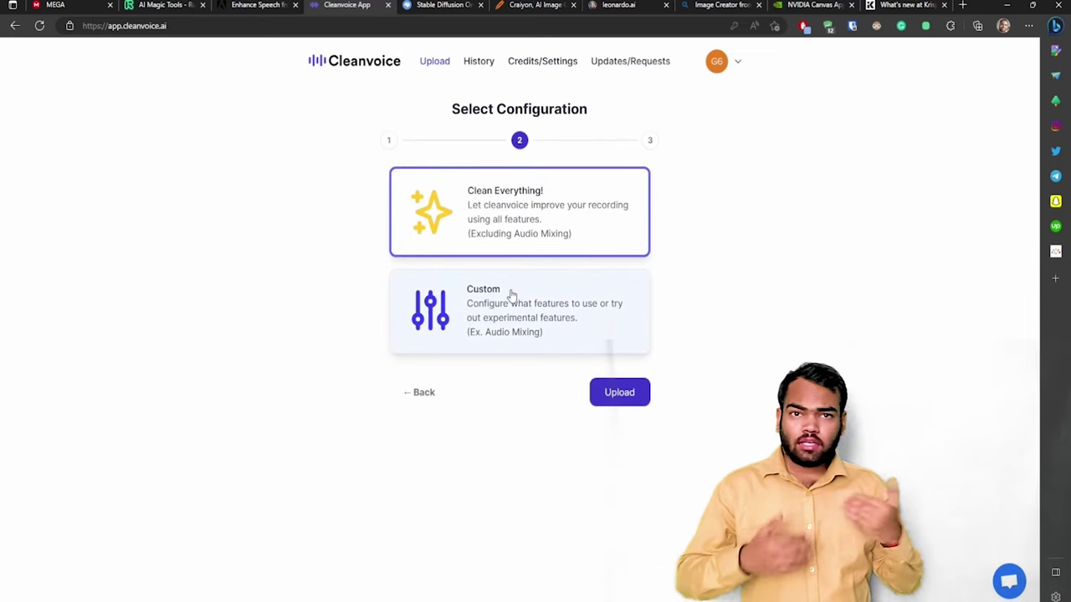
{"action": "left_click", "coordinate": [512, 294]}
{"action": "left_click", "coordinate": [513, 207]}
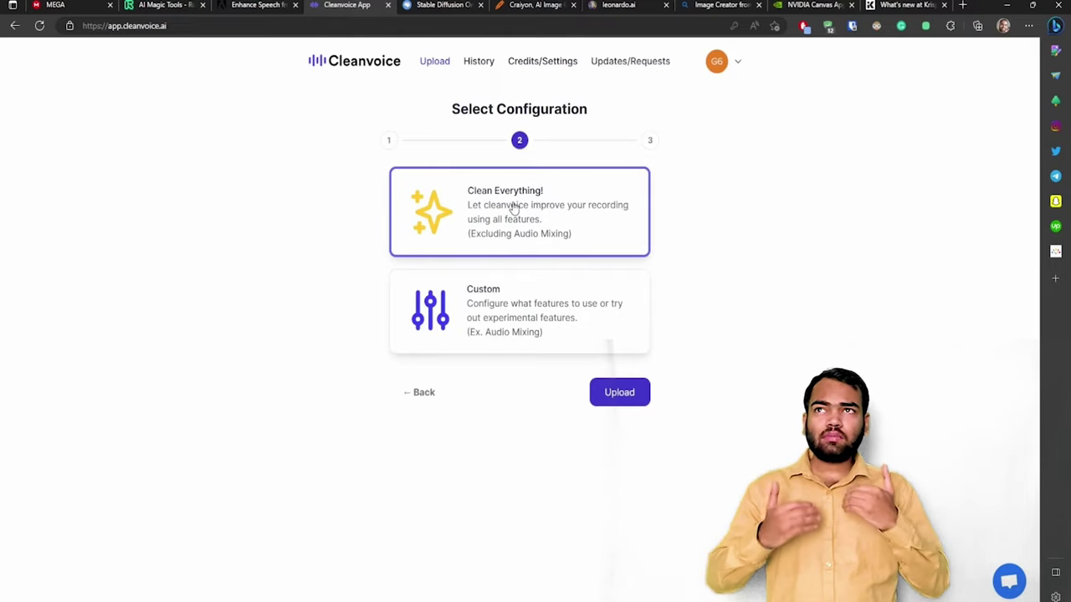
{"action": "left_click", "coordinate": [511, 306]}
{"action": "scroll", "coordinate": [469, 309], "scroll_direction": "down", "scroll_amount": 2}
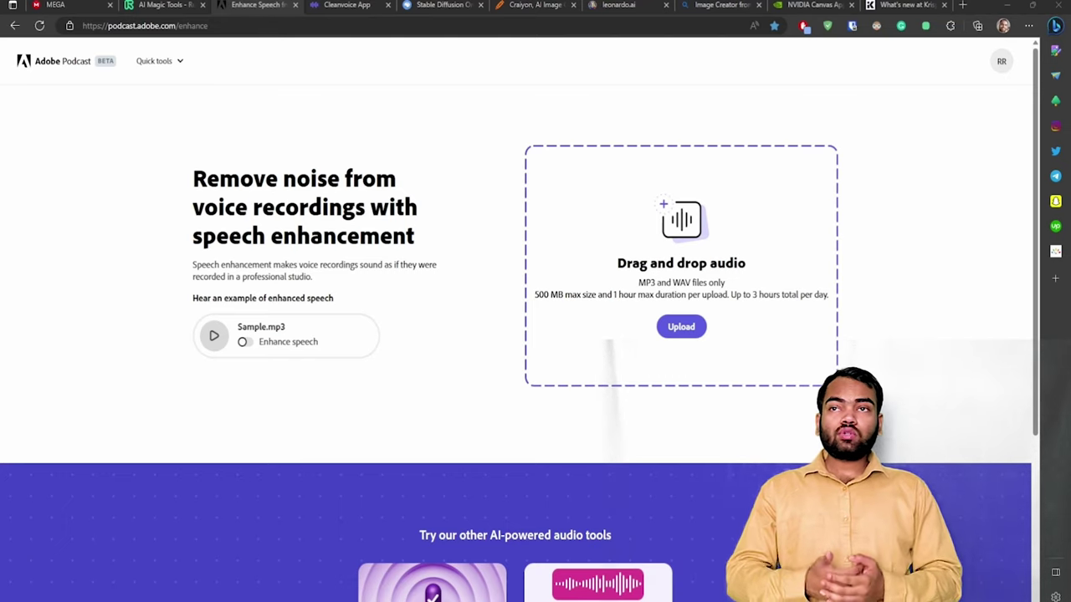
- Switch from Adobe Podcast to Cleanvoice, dismiss the welcome dialog, and continue with Single Track after trying Multi Track
{"action": "key", "text": "ctrl+Tab"}
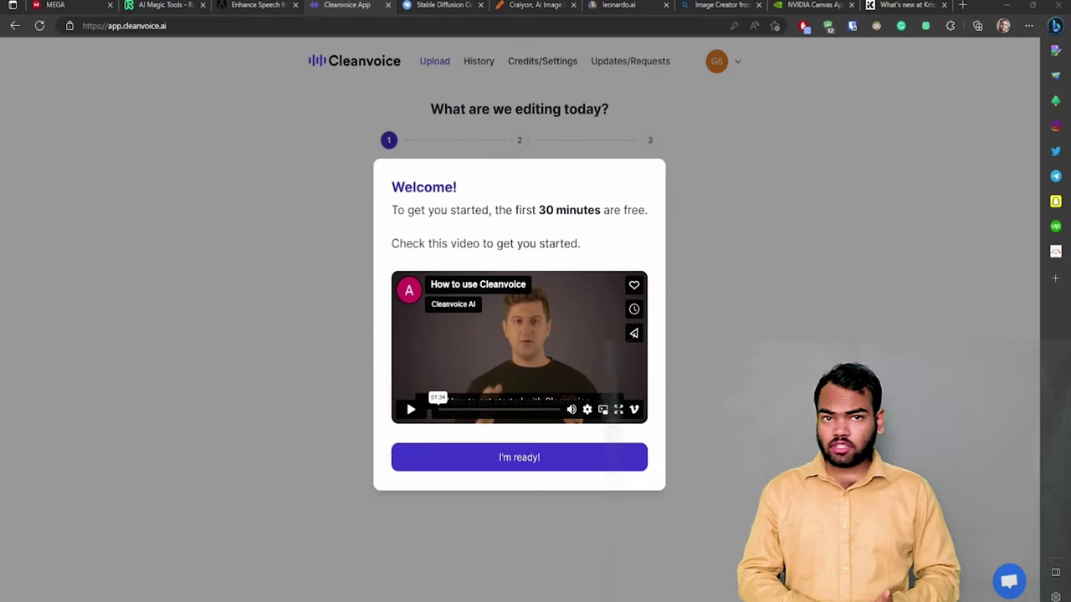
{"action": "left_click", "coordinate": [117, 368]}
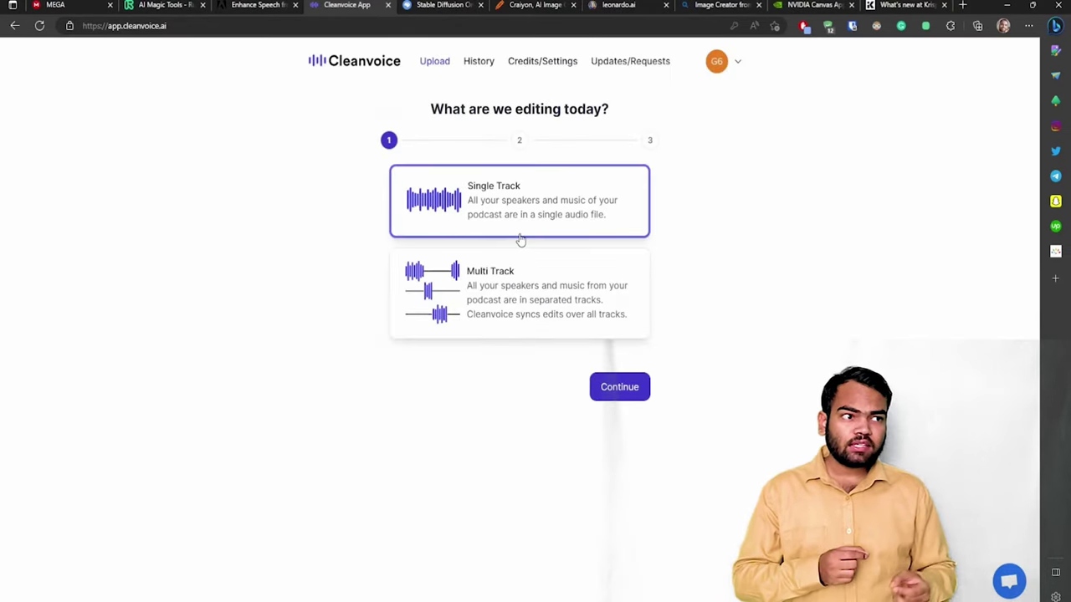
{"action": "left_click", "coordinate": [516, 288]}
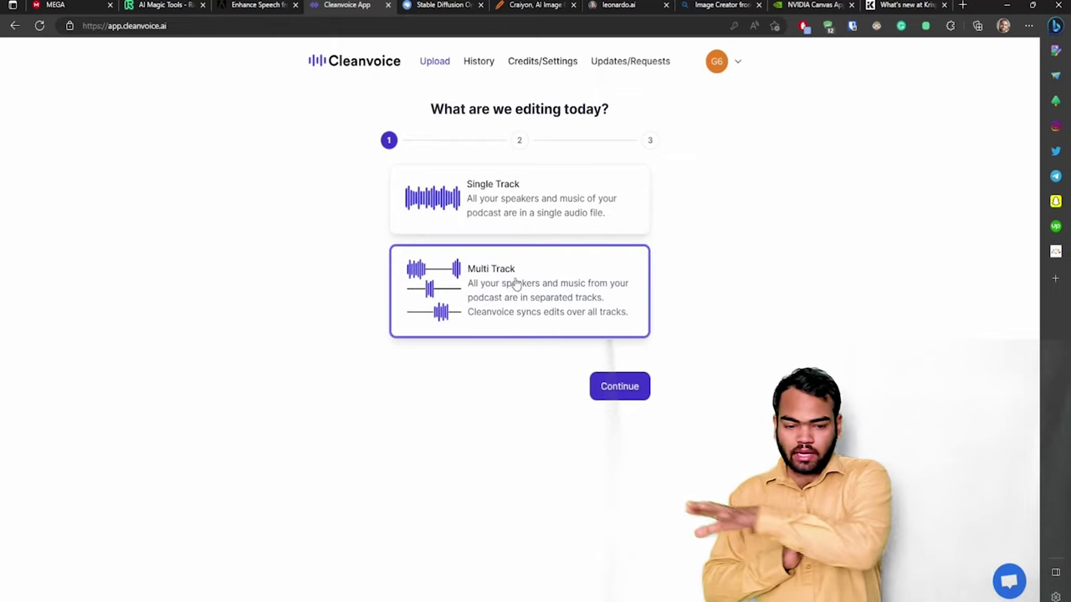
{"action": "left_click", "coordinate": [494, 191]}
{"action": "left_click", "coordinate": [506, 292]}
{"action": "left_click", "coordinate": [505, 215]}
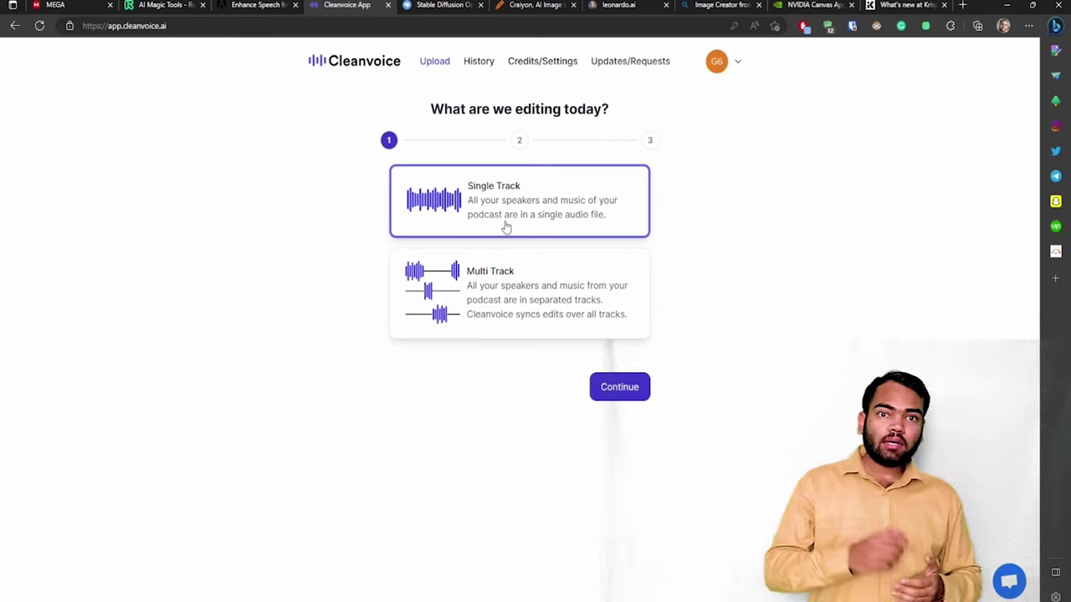
{"action": "left_click", "coordinate": [623, 388]}
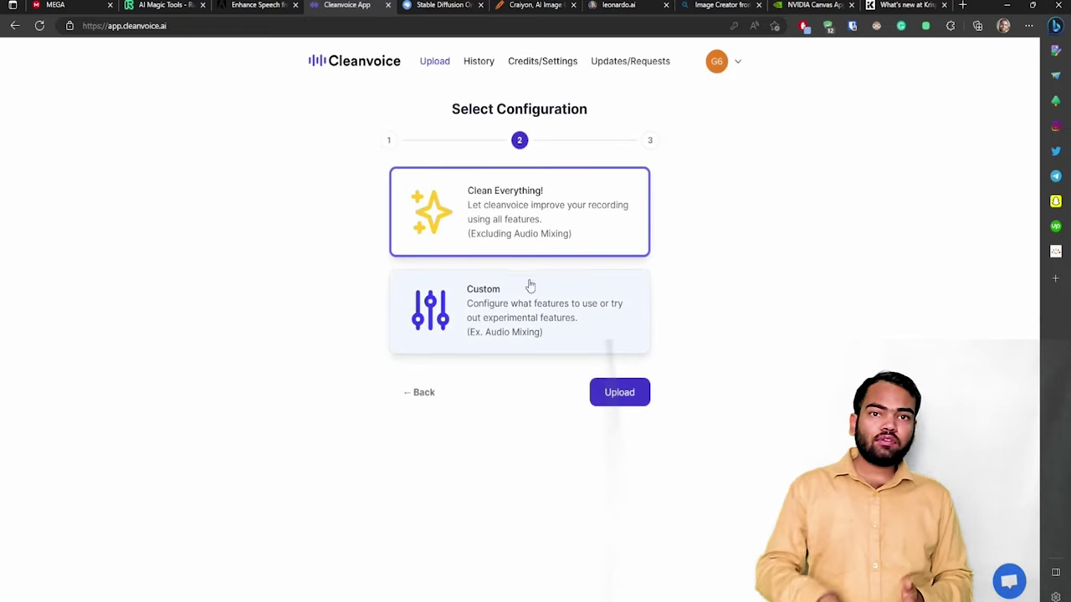
- Compare the Custom and Clean Everything configurations and settle on Custom to view its selectable cleaning features
{"action": "left_click", "coordinate": [528, 306]}
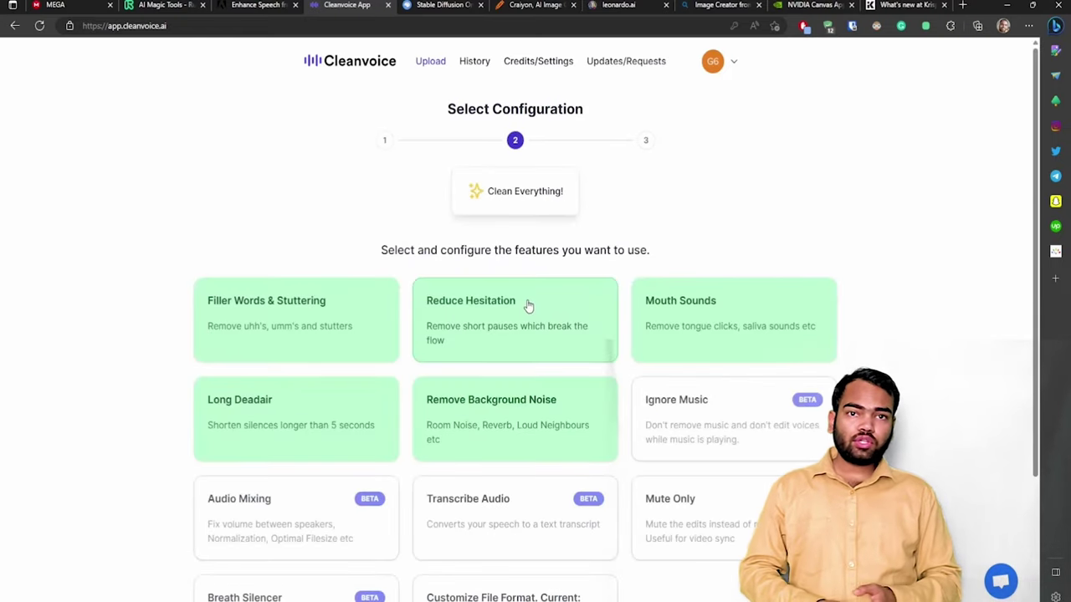
{"action": "left_click", "coordinate": [506, 200]}
{"action": "left_click", "coordinate": [512, 295]}
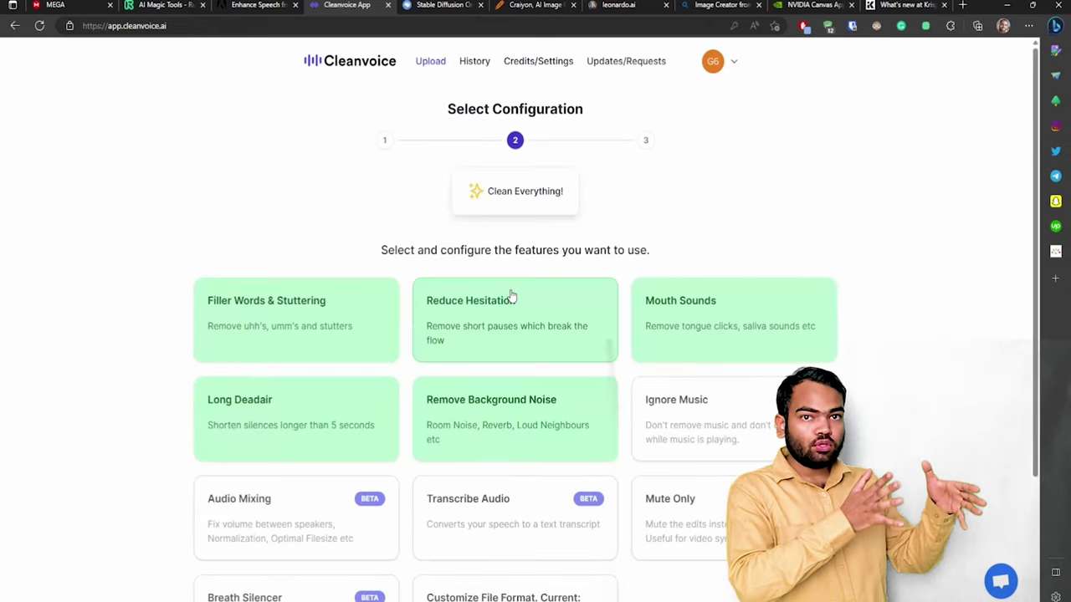
{"action": "left_click", "coordinate": [511, 207]}
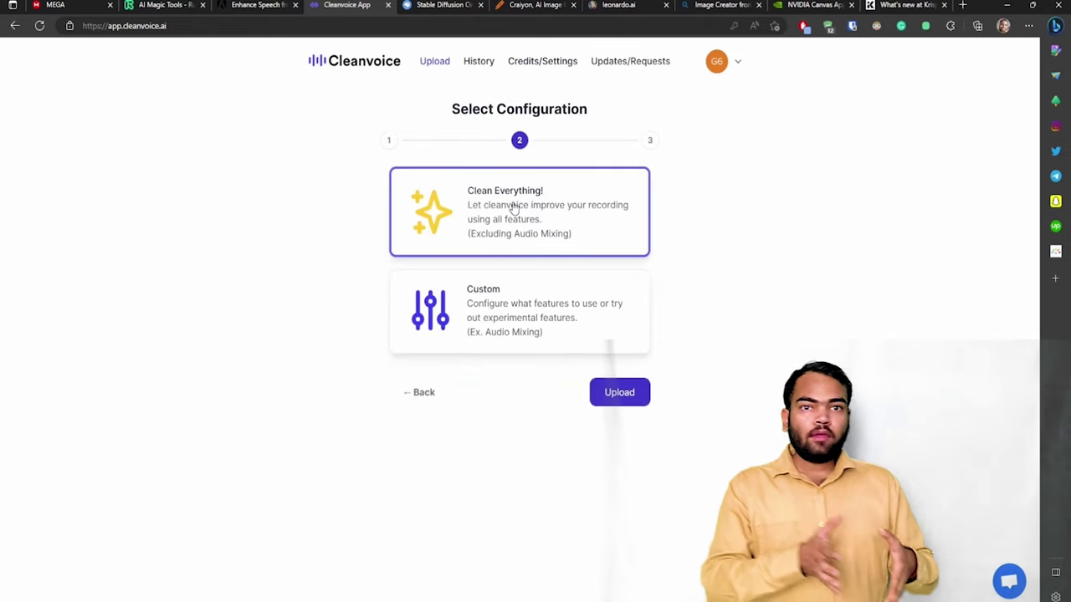
{"action": "left_click", "coordinate": [511, 307]}
{"action": "scroll", "coordinate": [460, 313], "scroll_direction": "down", "scroll_amount": 2}
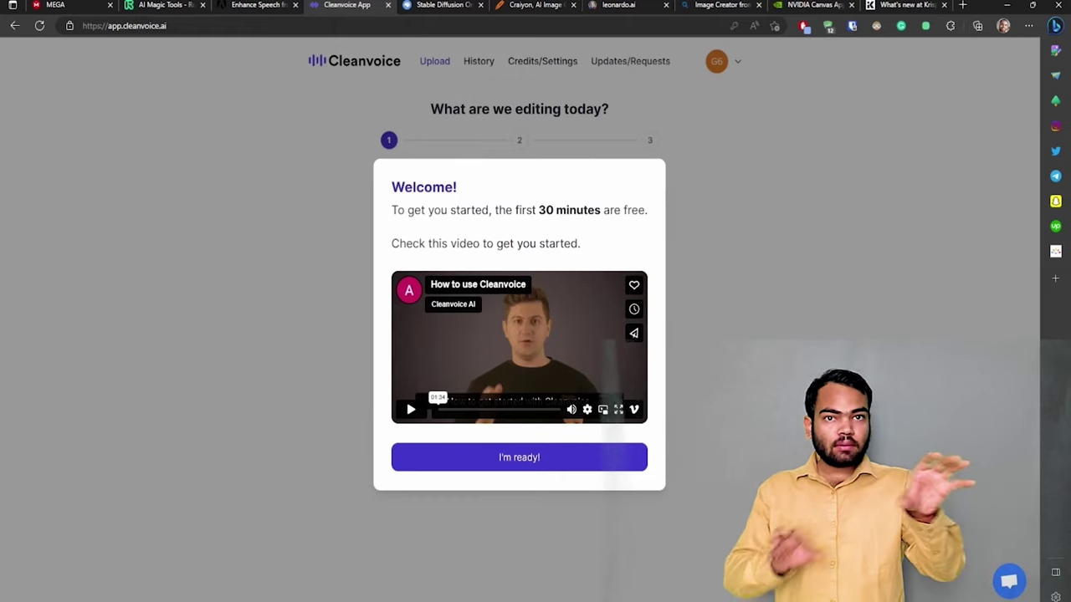
- Dismiss the welcome dialog and continue with Single Track selected after comparing it with Multi Track
{"action": "left_click", "coordinate": [117, 368]}
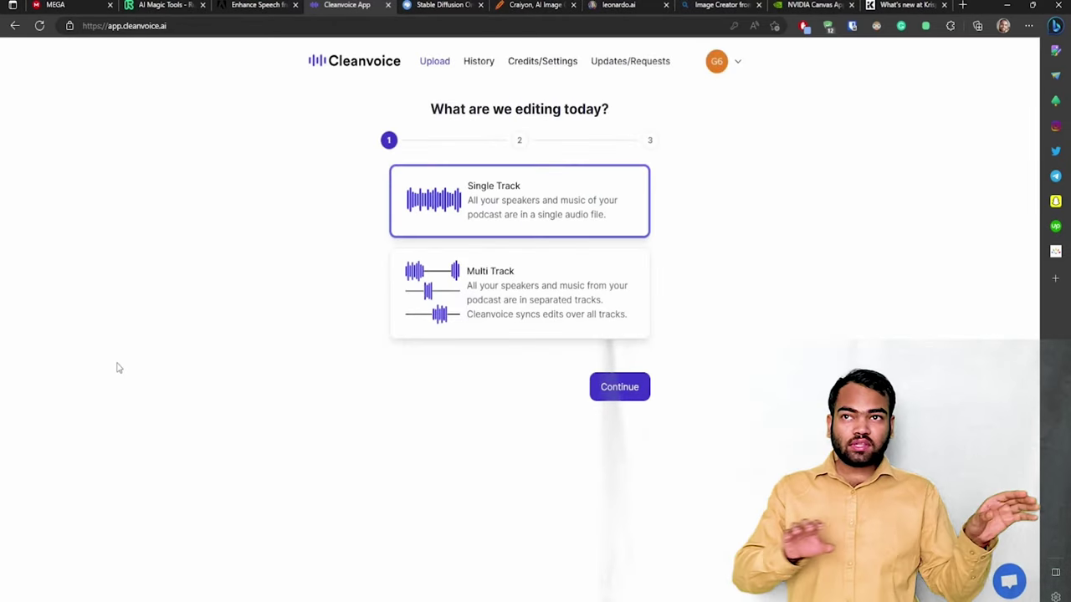
{"action": "left_click", "coordinate": [518, 288]}
{"action": "left_click", "coordinate": [495, 205]}
{"action": "left_click", "coordinate": [509, 292]}
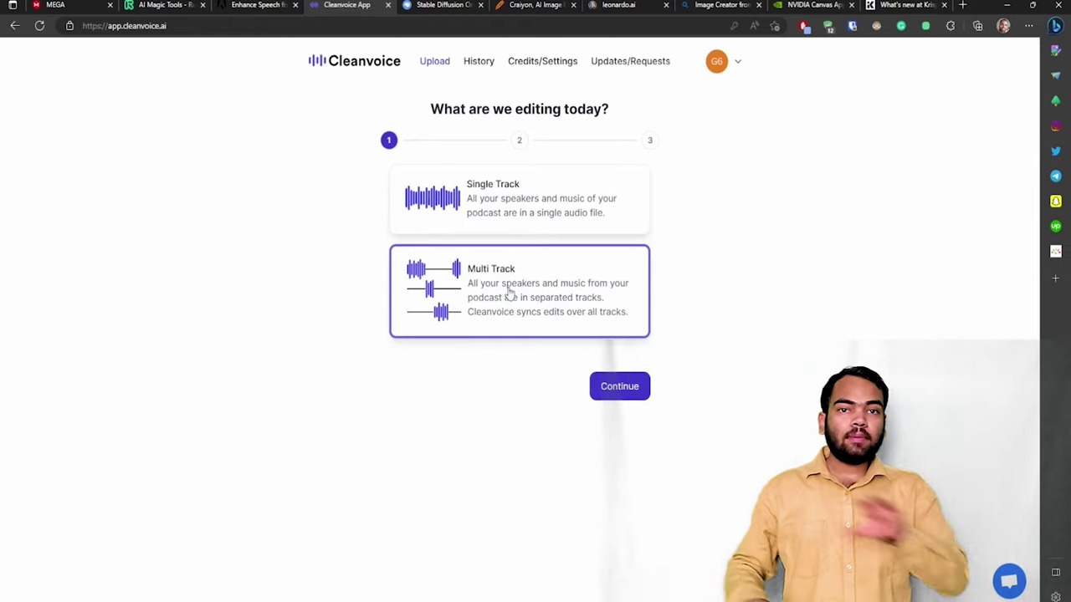
{"action": "left_click", "coordinate": [507, 227]}
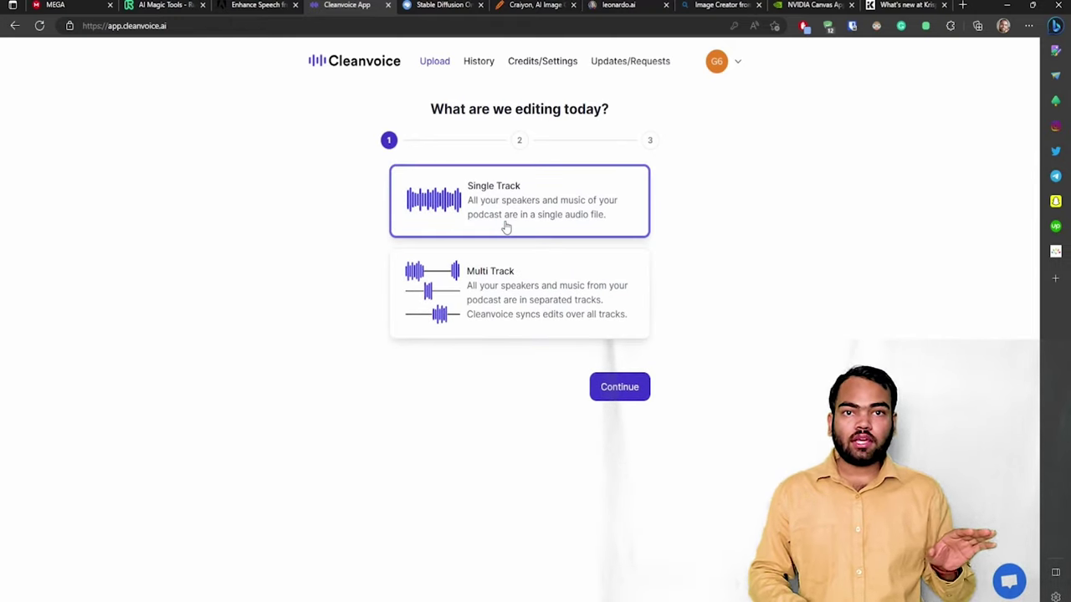
{"action": "left_click", "coordinate": [620, 388]}
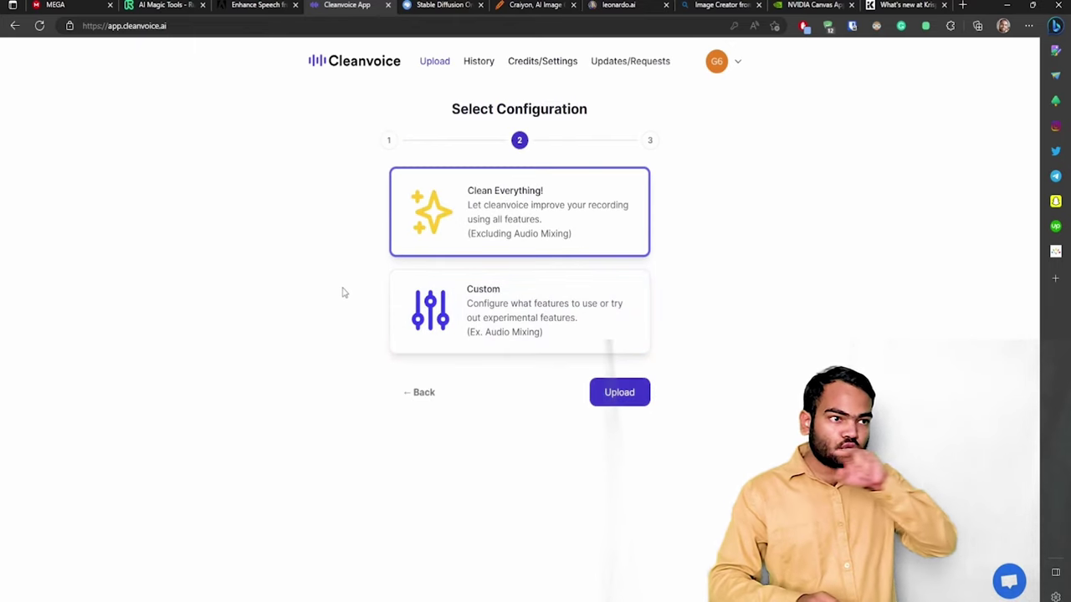
- Toggle between the Custom and Clean Everything configurations and finish on Custom to look over its features
{"action": "left_click", "coordinate": [528, 306]}
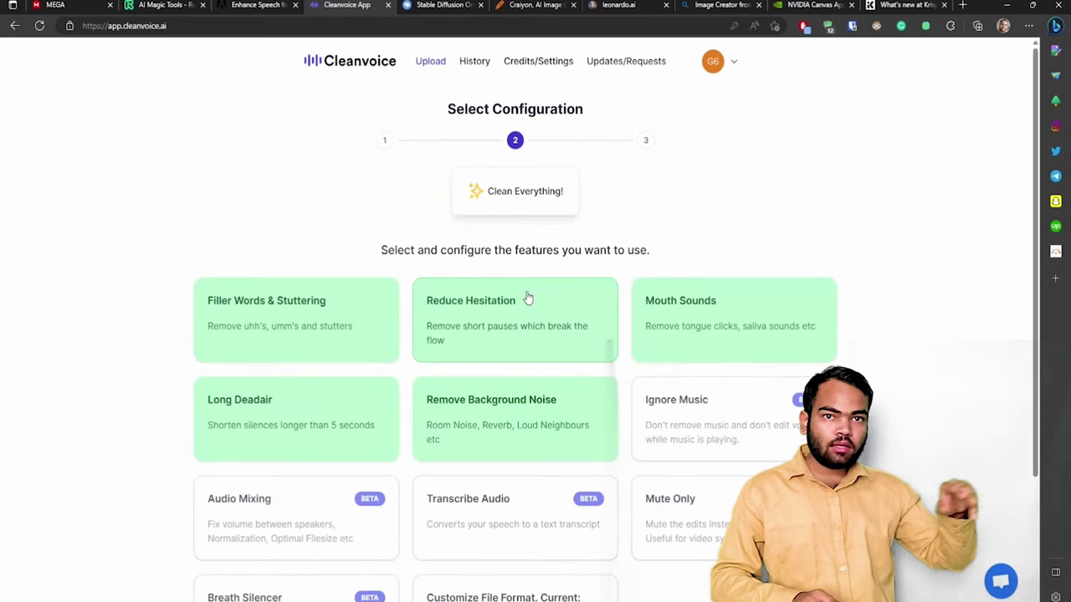
{"action": "left_click", "coordinate": [508, 211]}
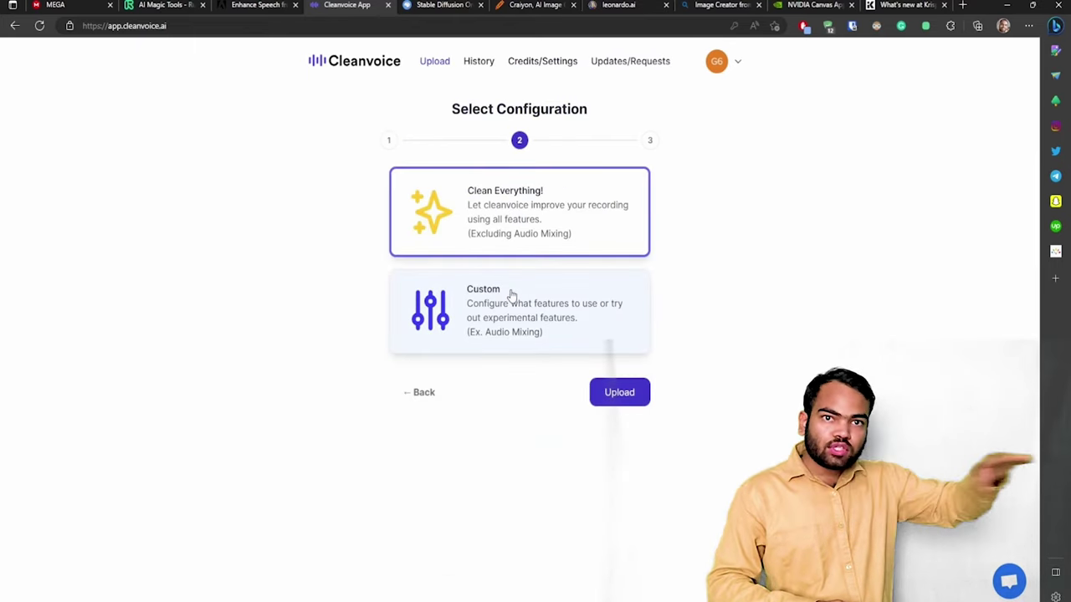
{"action": "left_click", "coordinate": [509, 295]}
{"action": "left_click", "coordinate": [513, 208]}
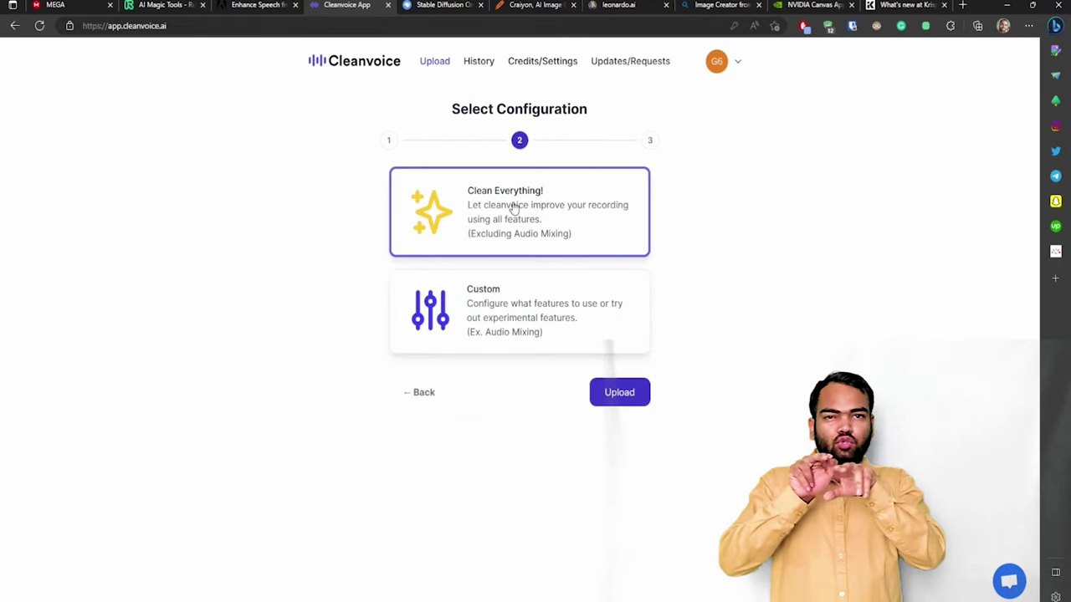
{"action": "left_click", "coordinate": [509, 306]}
{"action": "scroll", "coordinate": [408, 316], "scroll_direction": "down", "scroll_amount": 2}
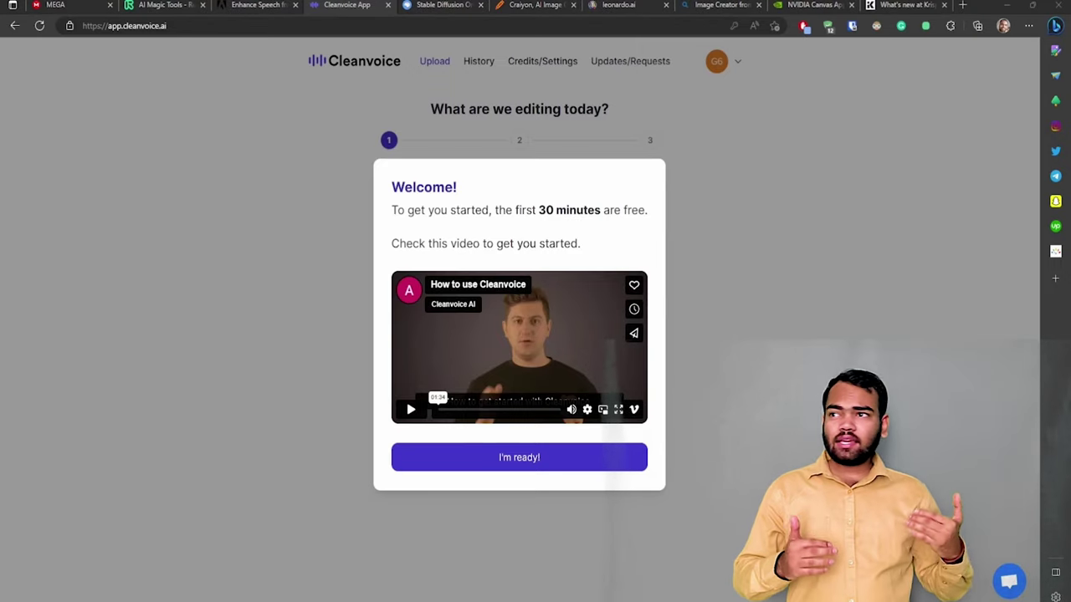
- Dismiss the welcome dialog, compare the Single Track and Multi Track options, and continue with Single Track
{"action": "left_click", "coordinate": [114, 366]}
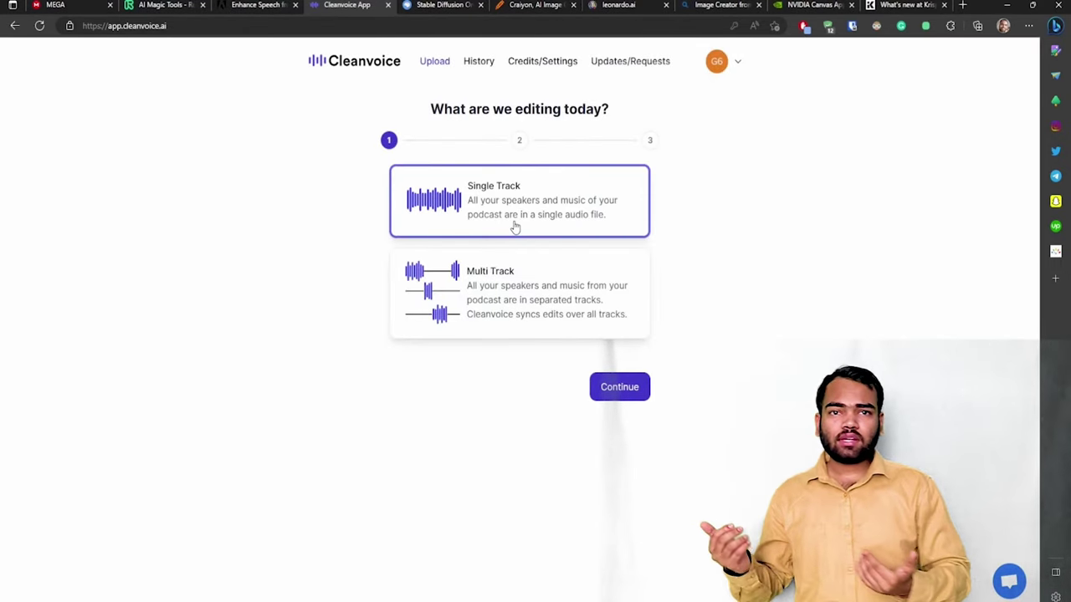
{"action": "left_click", "coordinate": [515, 287]}
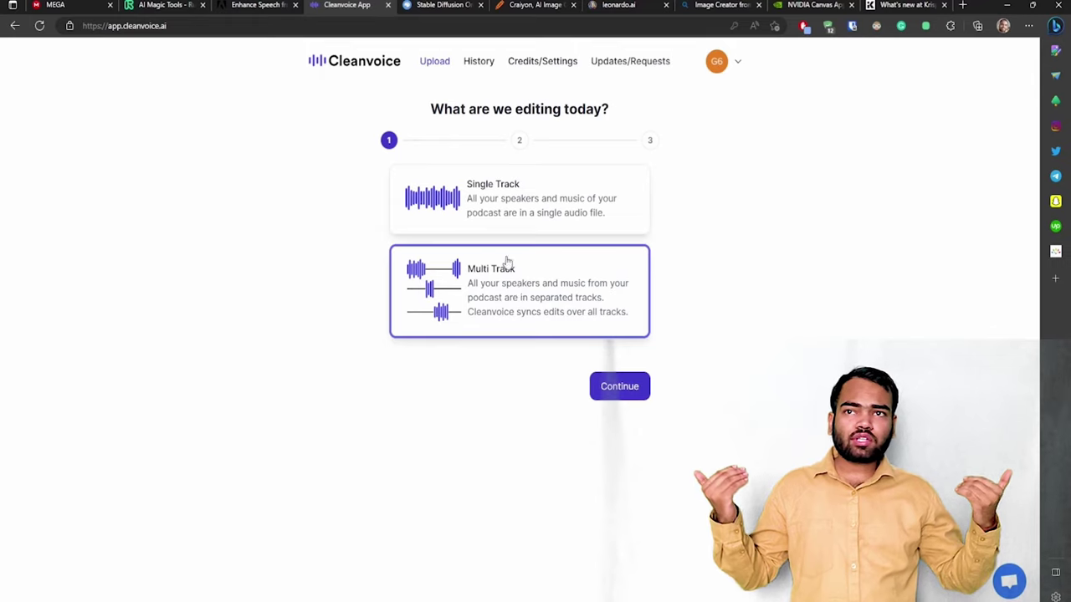
{"action": "left_click", "coordinate": [493, 192]}
{"action": "left_click", "coordinate": [510, 283]}
{"action": "left_click", "coordinate": [504, 228]}
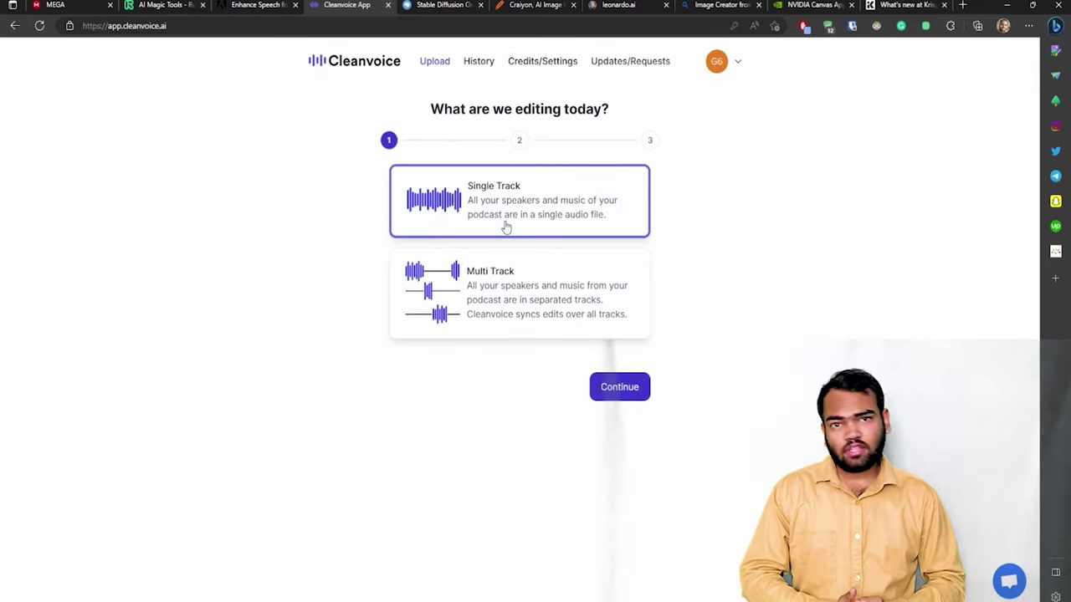
{"action": "left_click", "coordinate": [633, 390]}
- Alternate between the Custom and Clean Everything configurations, ending on Custom to review its cleaning features
{"action": "left_click", "coordinate": [526, 304]}
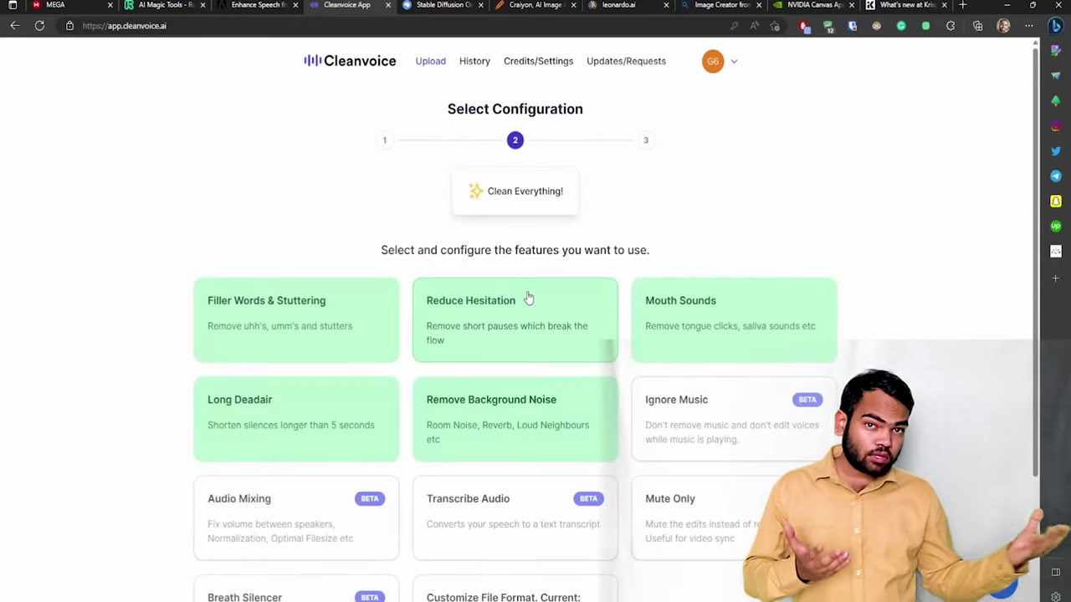
{"action": "left_click", "coordinate": [505, 203]}
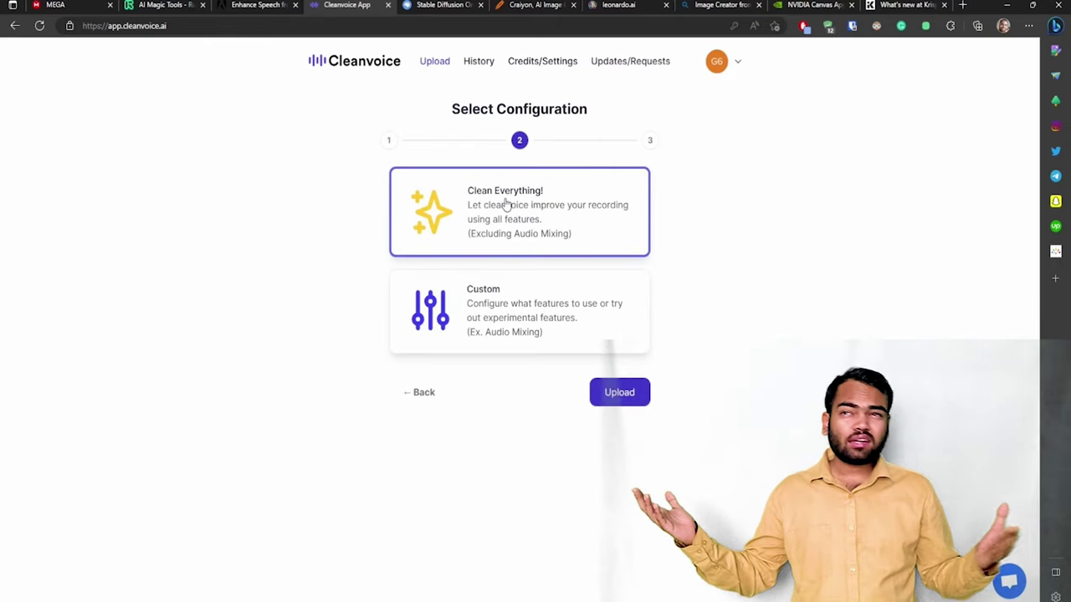
{"action": "left_click", "coordinate": [510, 294]}
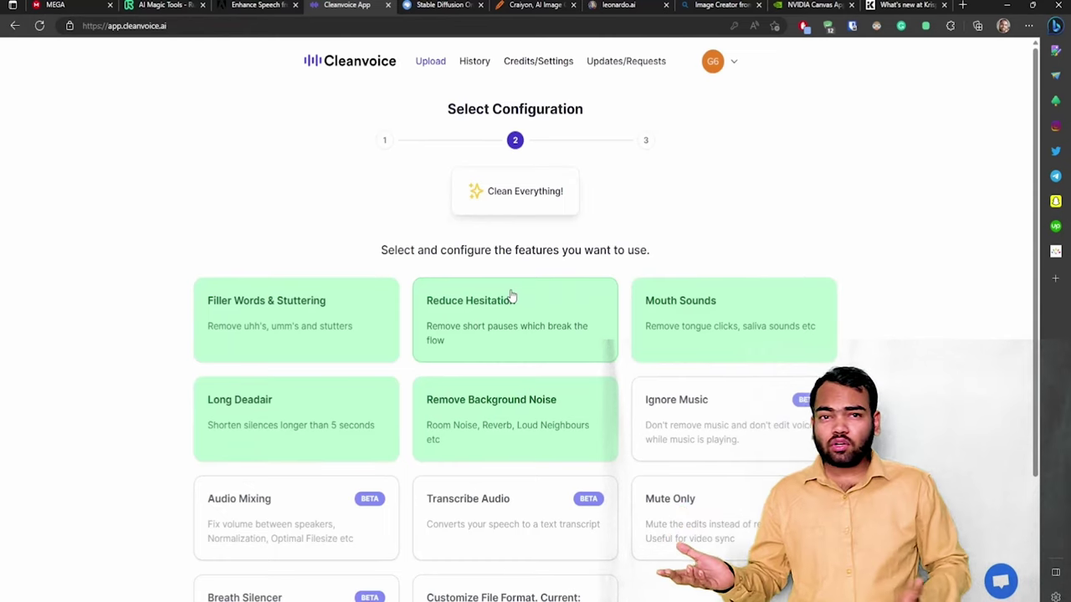
{"action": "left_click", "coordinate": [514, 206]}
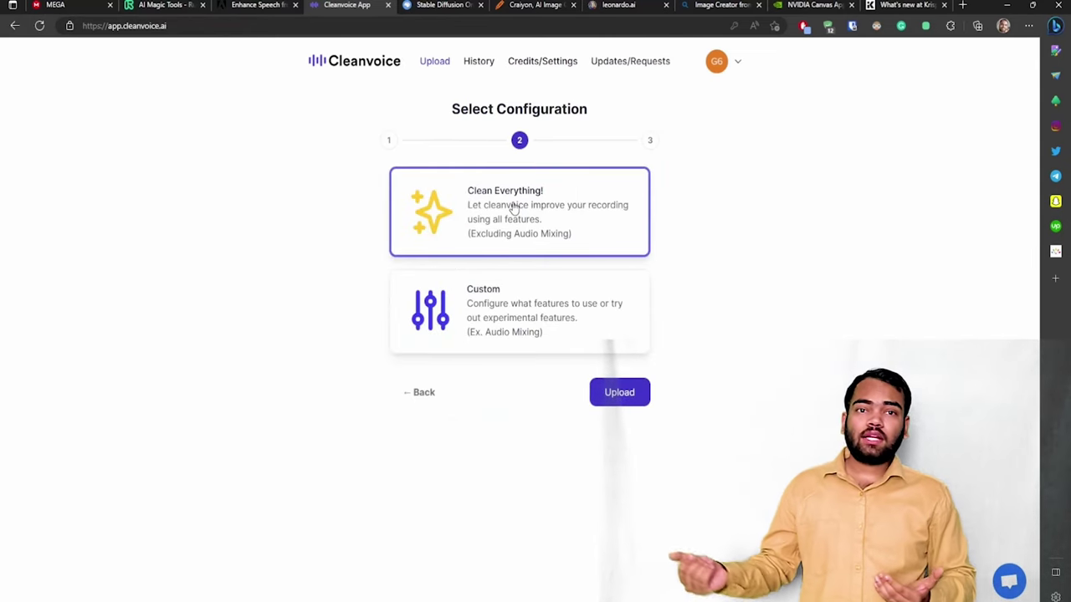
{"action": "left_click", "coordinate": [509, 306]}
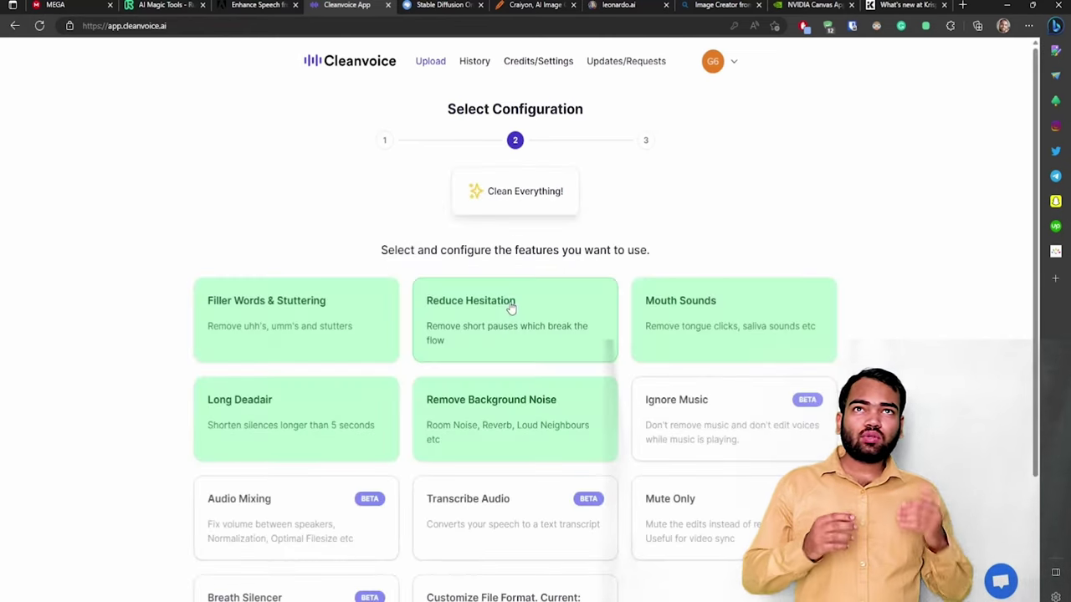
{"action": "scroll", "coordinate": [410, 310], "scroll_direction": "down", "scroll_amount": 3}
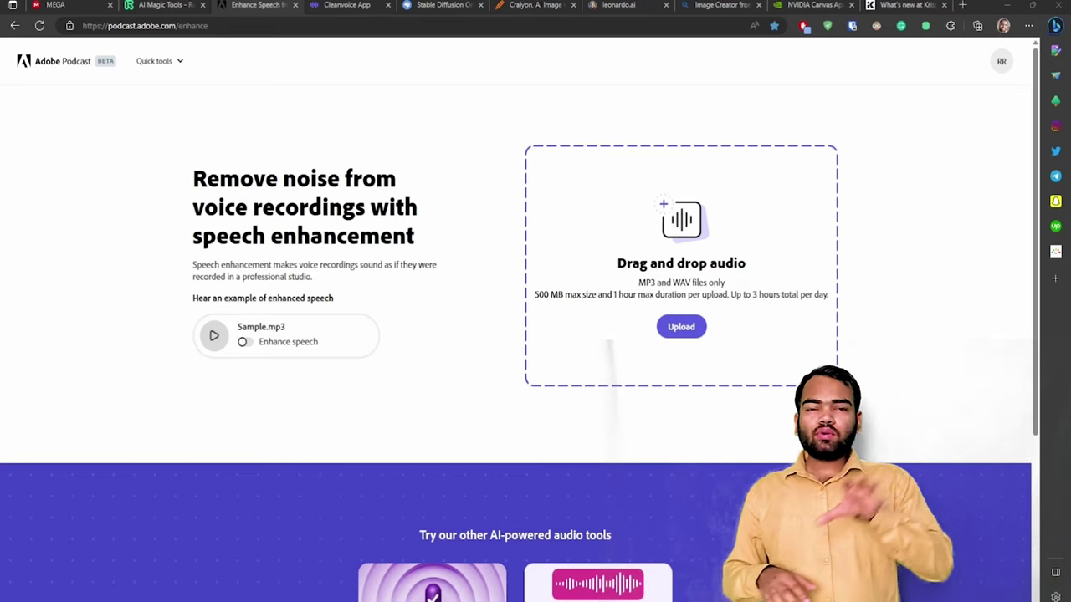
- Switch from Adobe Podcast to Cleanvoice, dismiss the welcome dialog, and continue with Single Track after trying Multi Track
{"action": "key", "text": "ctrl+Tab"}
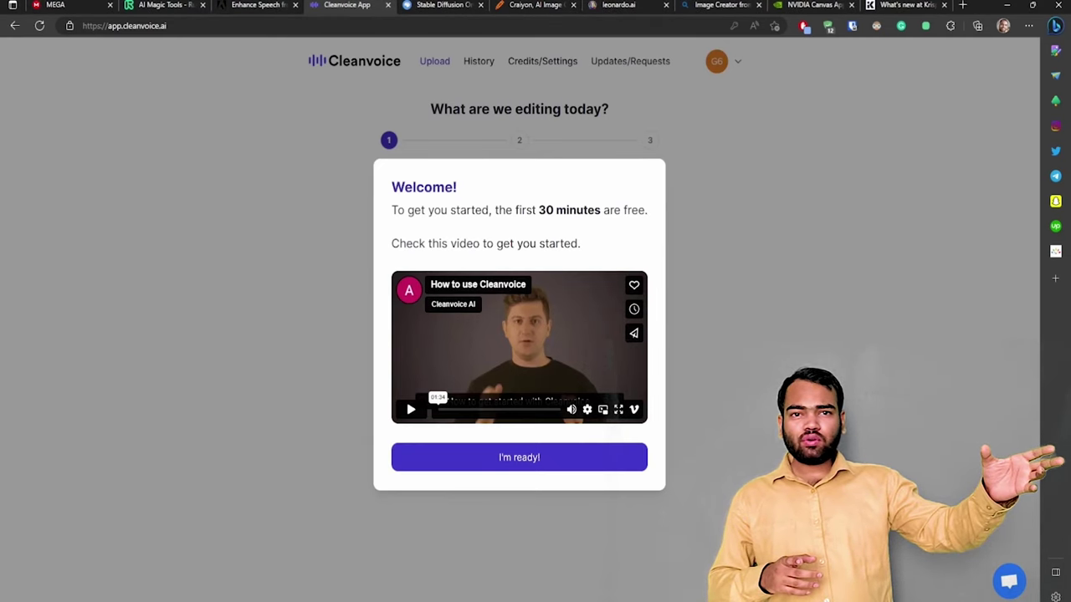
{"action": "left_click", "coordinate": [518, 457]}
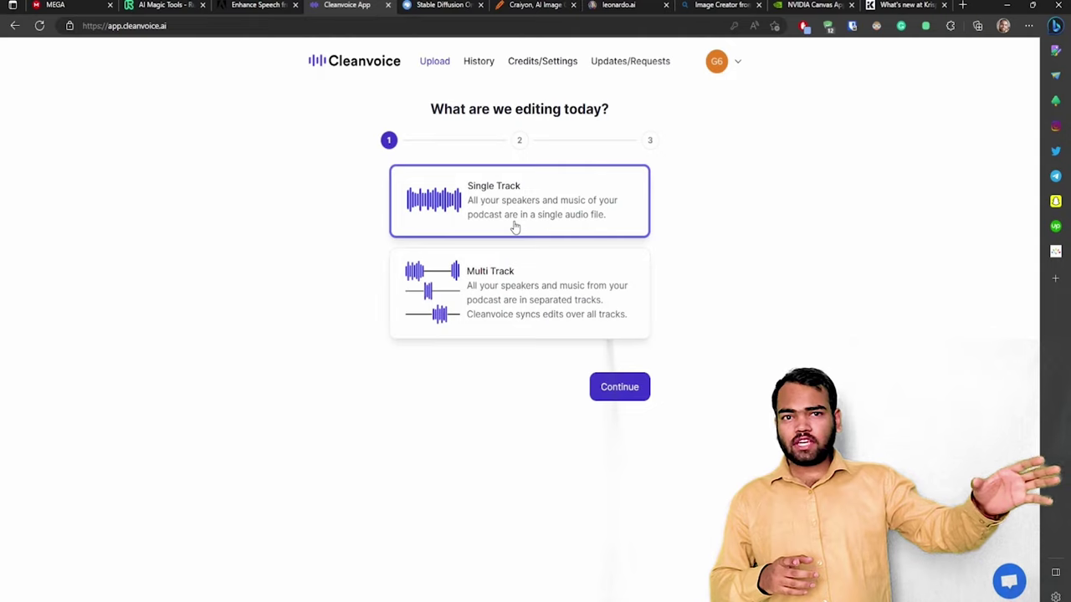
{"action": "left_click", "coordinate": [518, 292]}
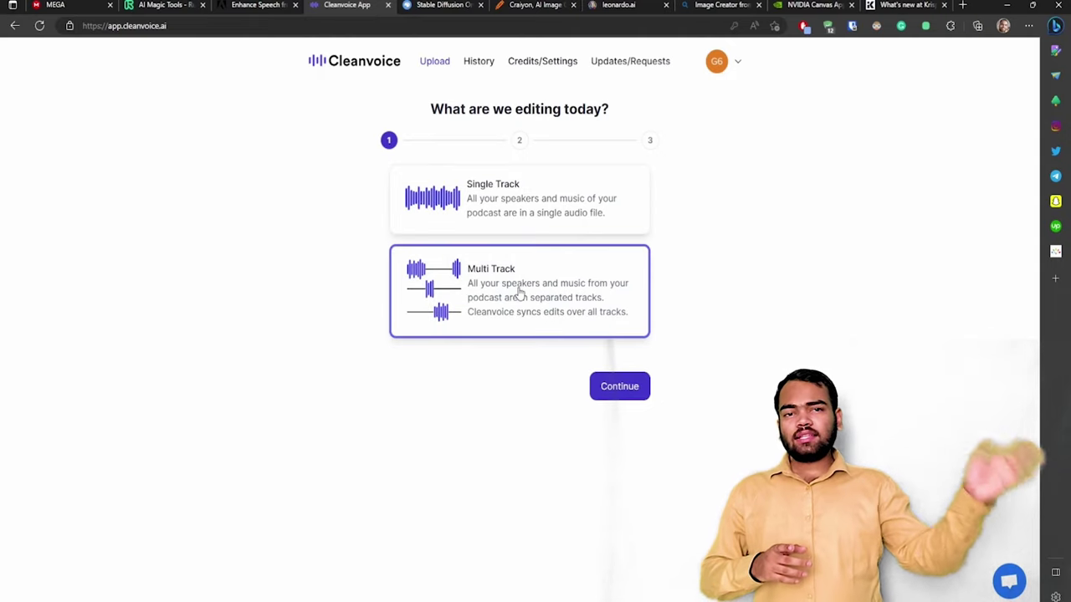
{"action": "left_click", "coordinate": [494, 195]}
{"action": "left_click", "coordinate": [508, 293]}
{"action": "left_click", "coordinate": [506, 227]}
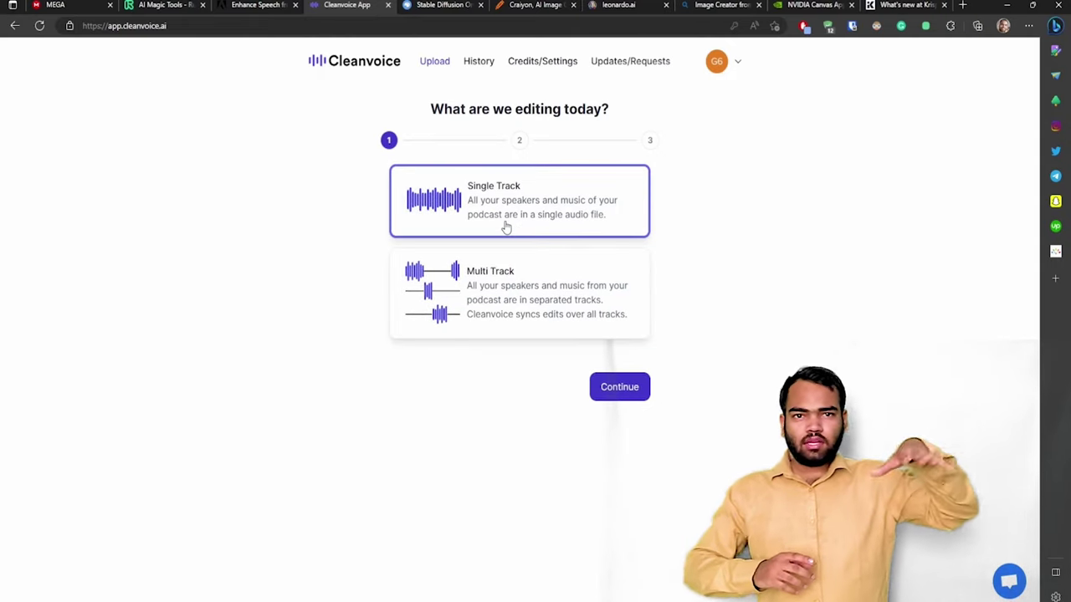
{"action": "left_click", "coordinate": [630, 390]}
- Compare the Clean Everything configuration with Custom and keep Custom to look through its selectable features
{"action": "left_click", "coordinate": [530, 305]}
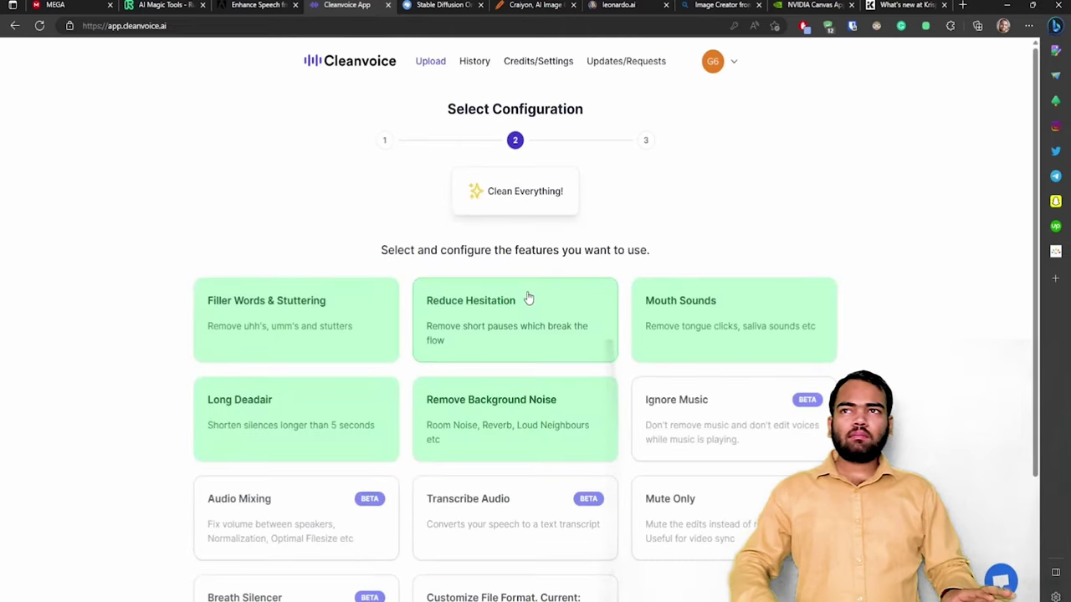
{"action": "left_click", "coordinate": [505, 201]}
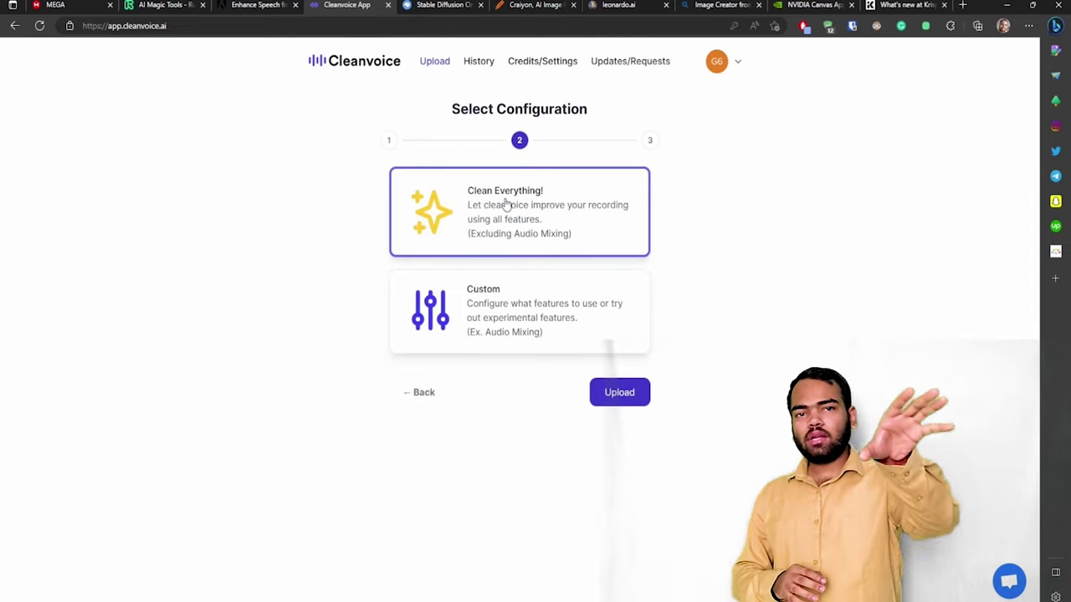
{"action": "left_click", "coordinate": [512, 296]}
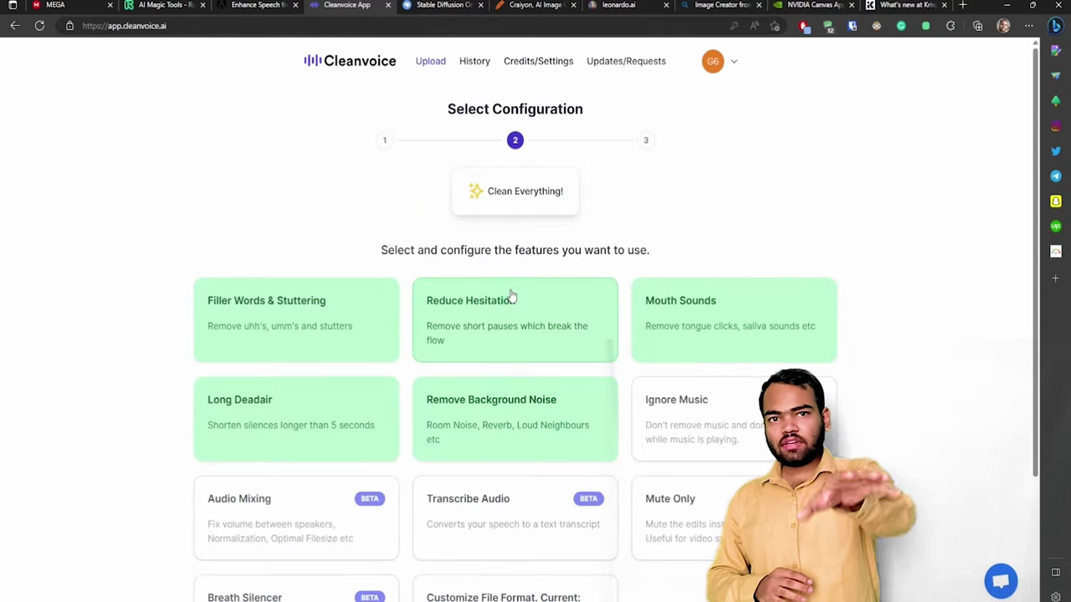
{"action": "left_click", "coordinate": [512, 208]}
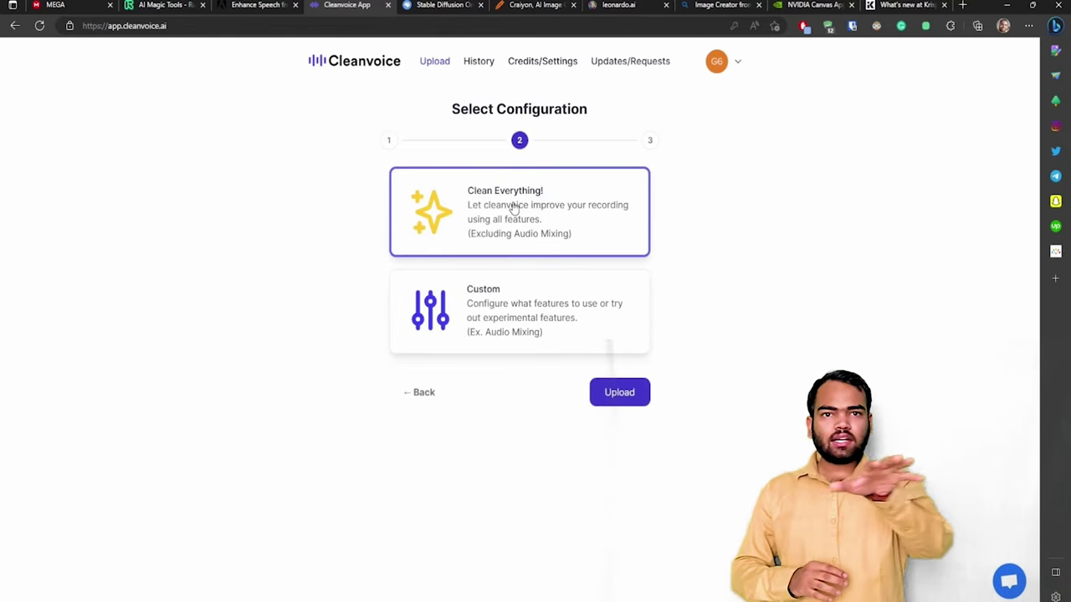
{"action": "left_click", "coordinate": [509, 306]}
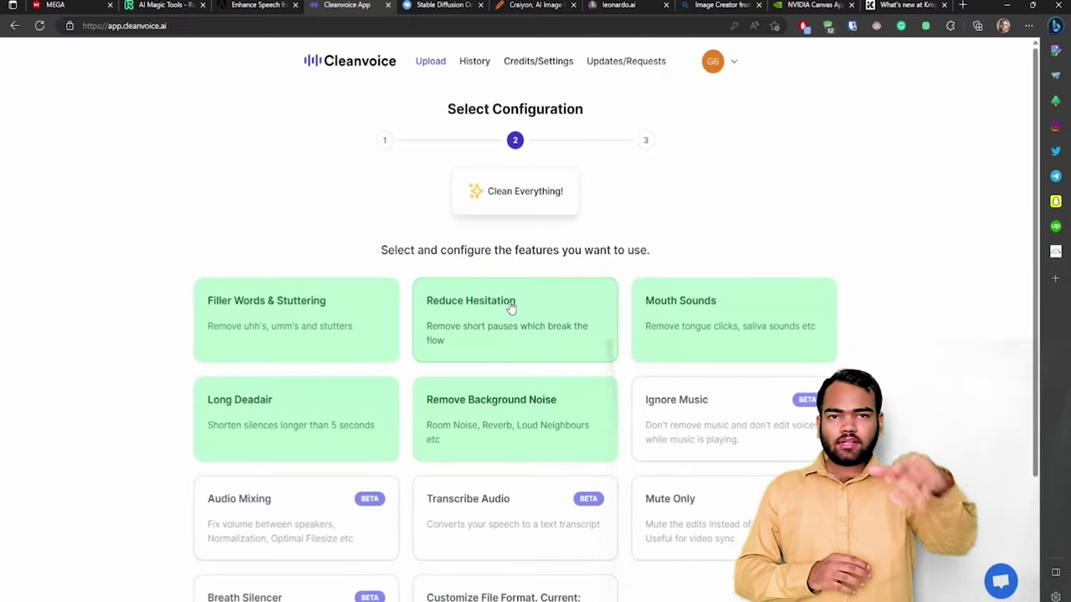
{"action": "scroll", "coordinate": [407, 316], "scroll_direction": "down", "scroll_amount": 2}
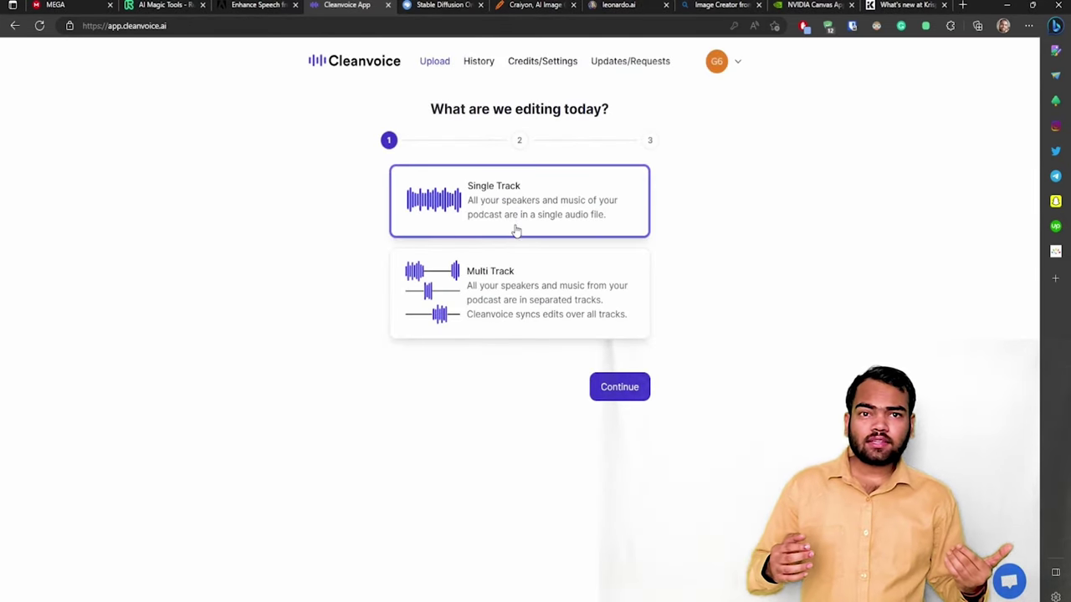
- Try Multi Track as the track type, return to Single Track, and continue to the configuration stage
{"action": "left_click", "coordinate": [517, 289]}
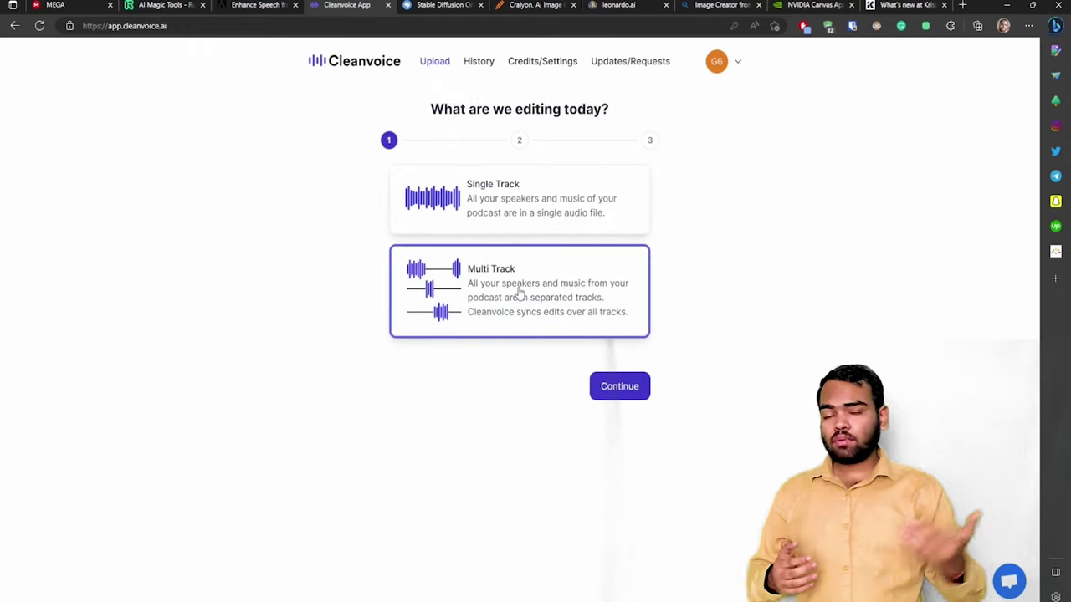
{"action": "left_click", "coordinate": [494, 191]}
{"action": "left_click", "coordinate": [507, 290]}
{"action": "left_click", "coordinate": [506, 226]}
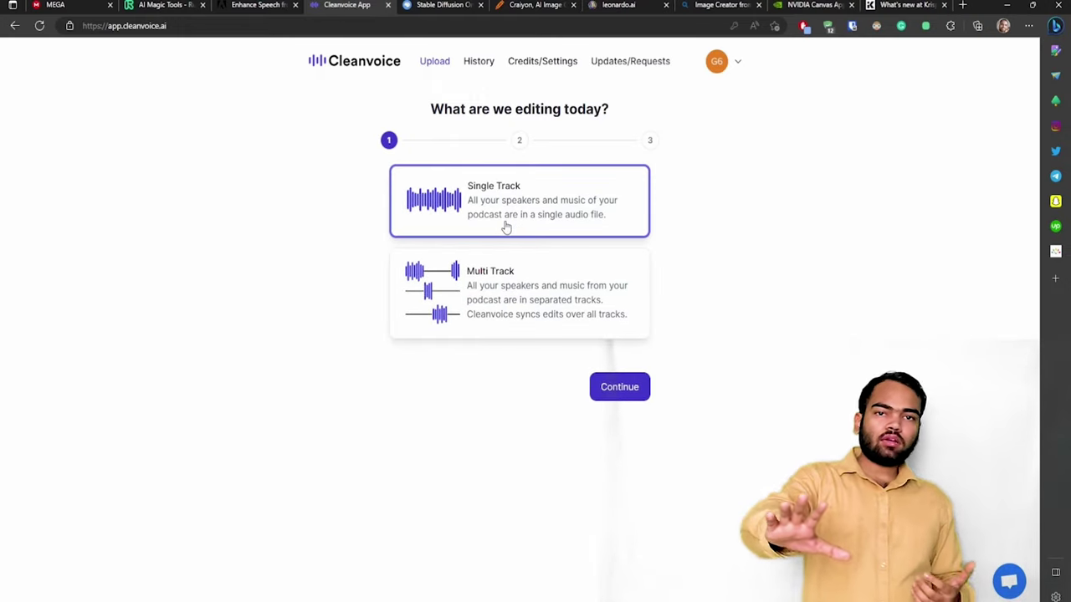
{"action": "left_click", "coordinate": [627, 389]}
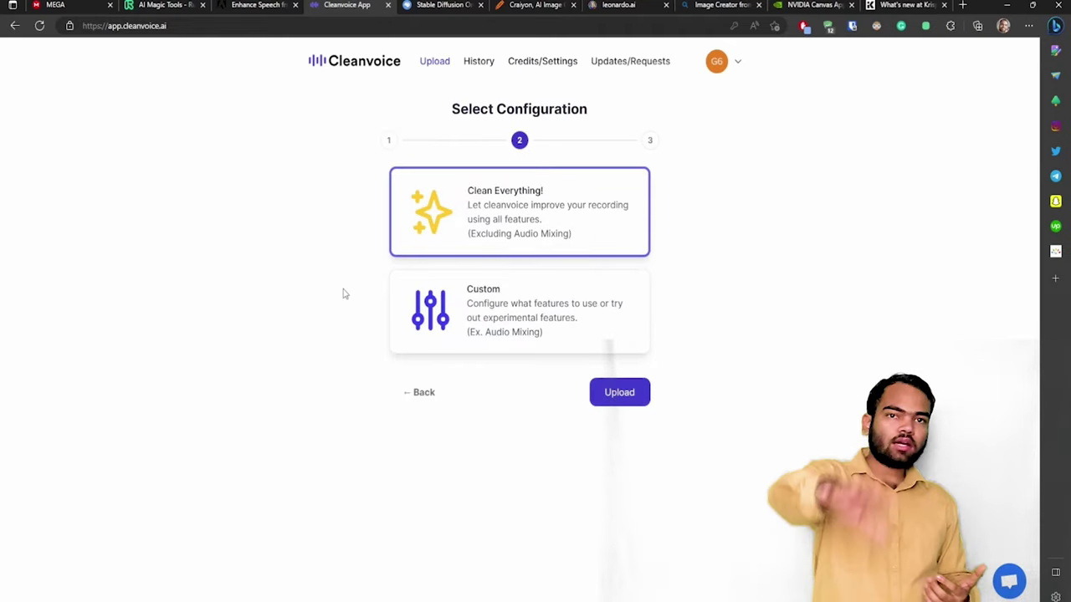
- Switch between the Custom and Clean Everything configurations and leave Custom selected to examine its feature list
{"action": "left_click", "coordinate": [529, 303]}
{"action": "left_click", "coordinate": [506, 197]}
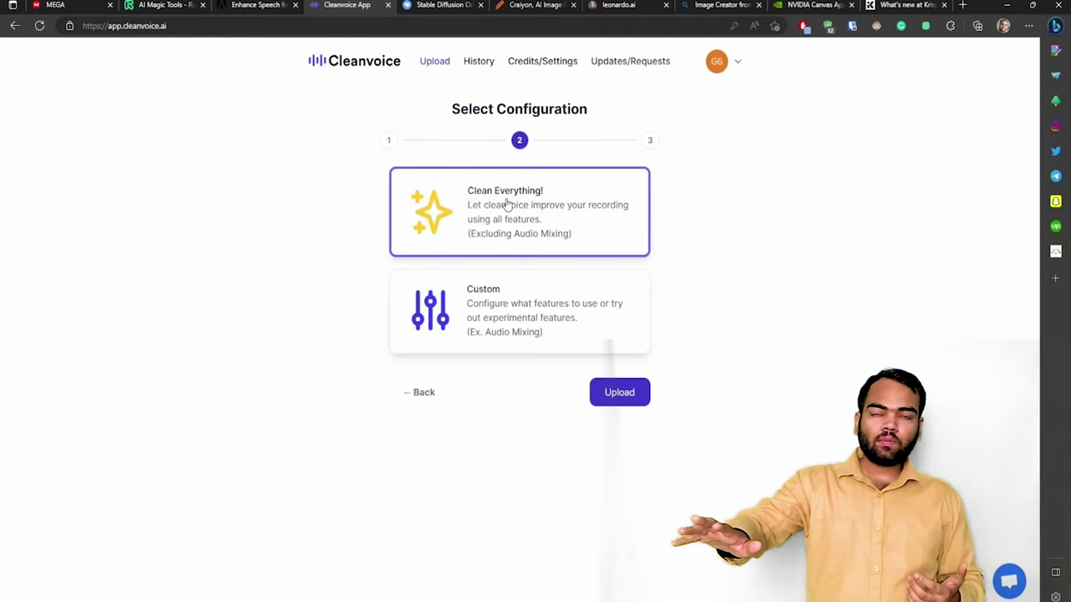
{"action": "left_click", "coordinate": [510, 296]}
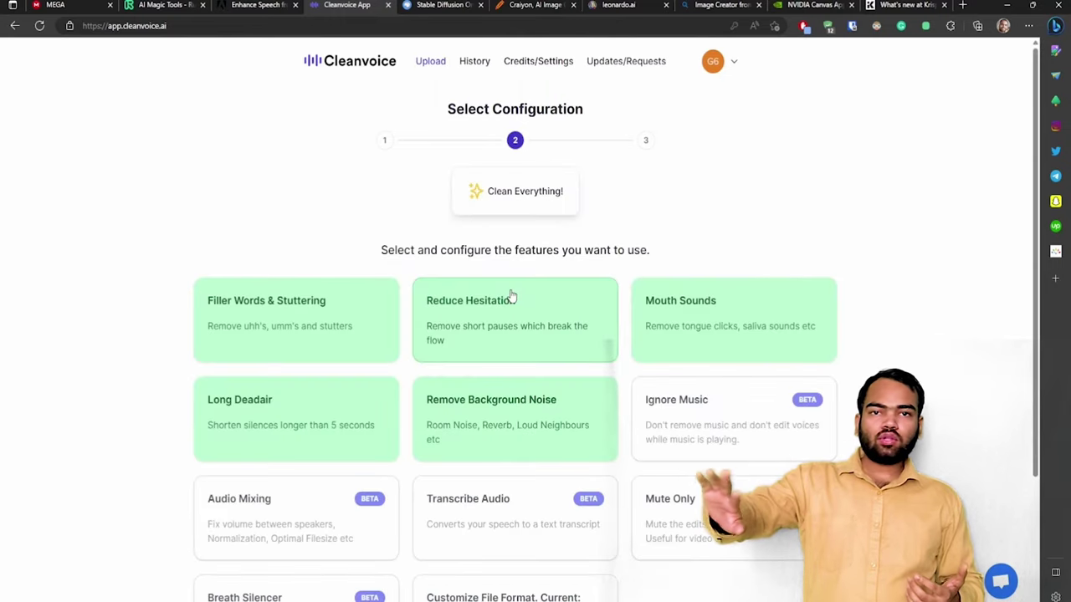
{"action": "left_click", "coordinate": [515, 205]}
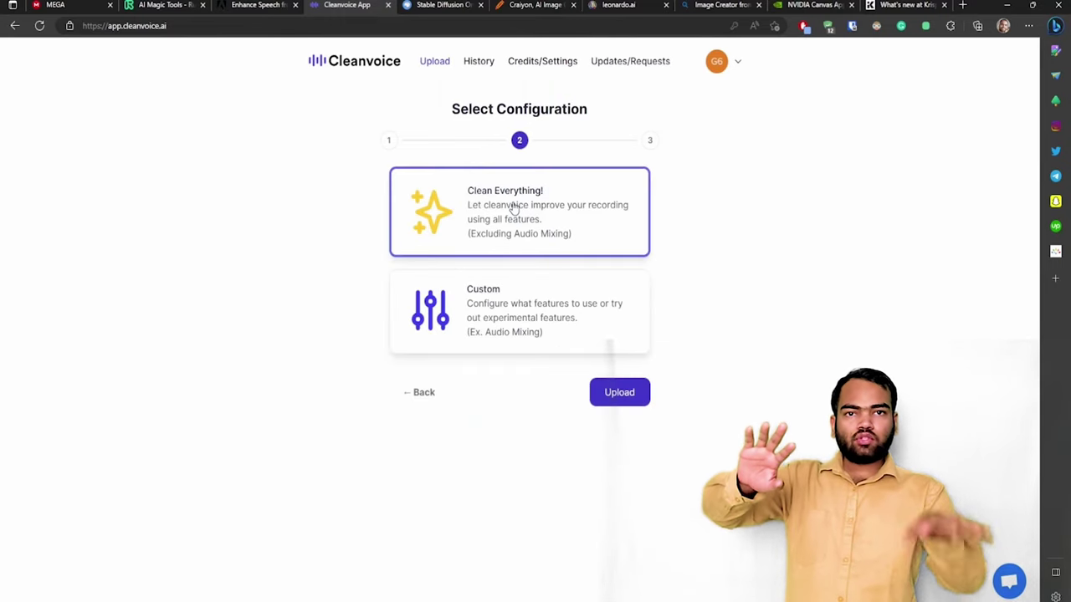
{"action": "left_click", "coordinate": [510, 308]}
{"action": "scroll", "coordinate": [502, 309], "scroll_direction": "down", "scroll_amount": 2}
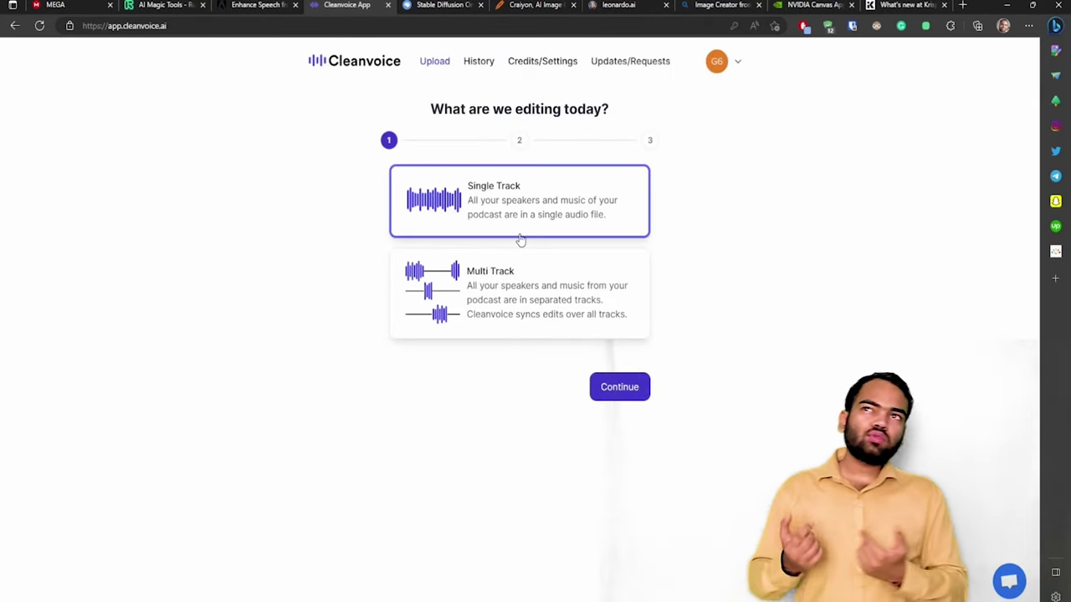
- Compare Multi Track with Single Track, select Single Track, and proceed to the configuration selection
{"action": "left_click", "coordinate": [519, 291]}
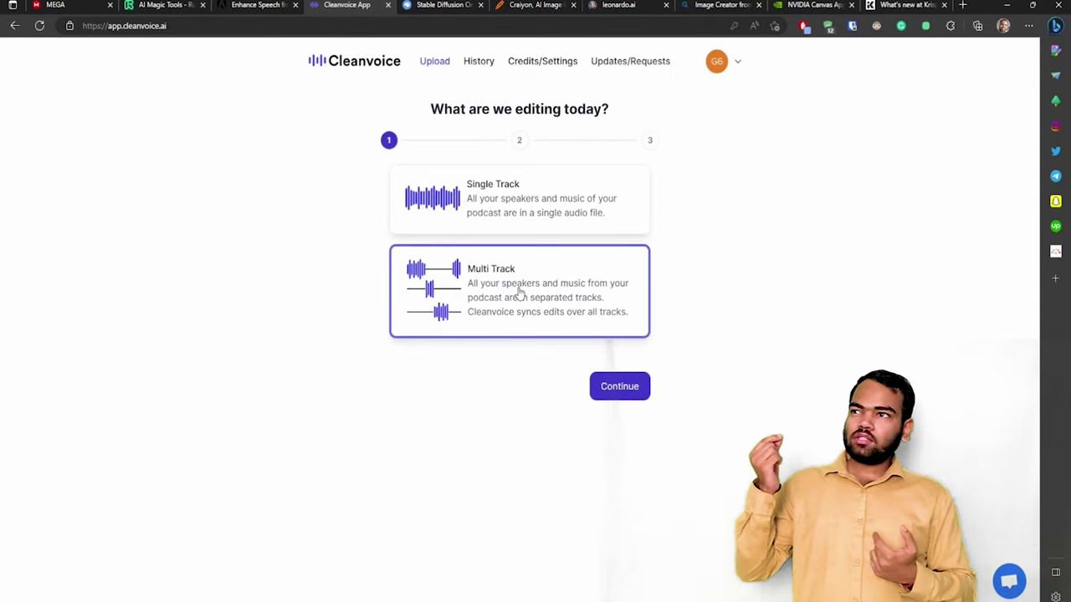
{"action": "left_click", "coordinate": [493, 191]}
{"action": "left_click", "coordinate": [507, 292]}
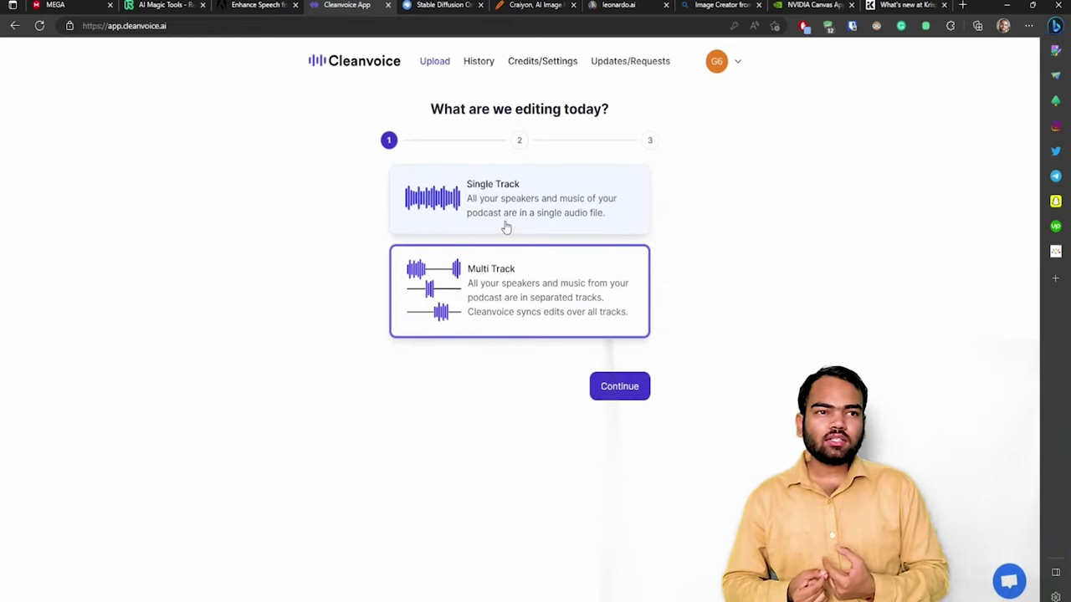
{"action": "left_click", "coordinate": [506, 226]}
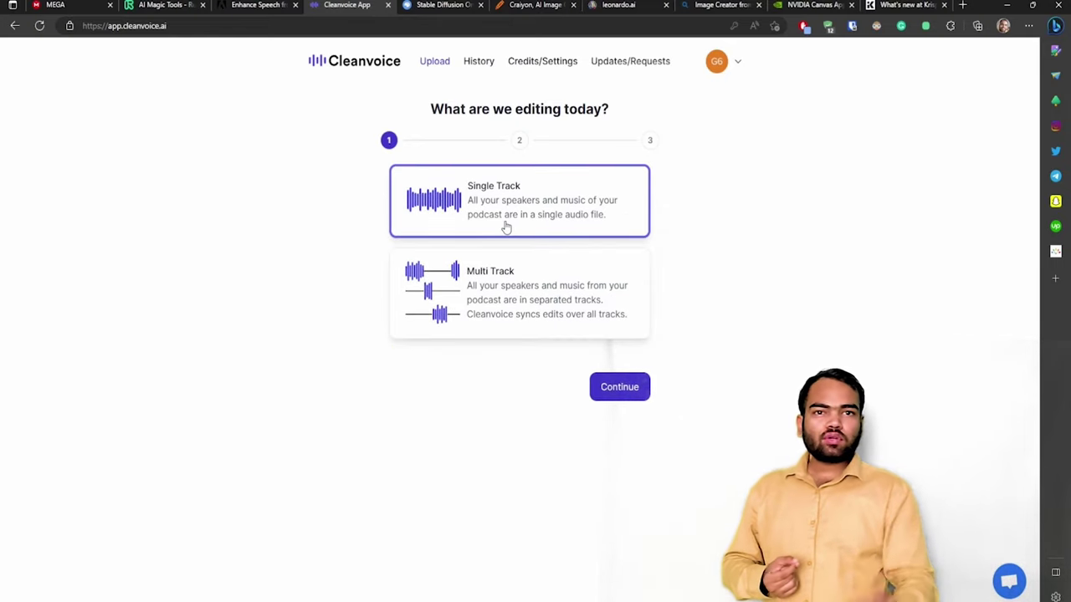
{"action": "left_click", "coordinate": [619, 386]}
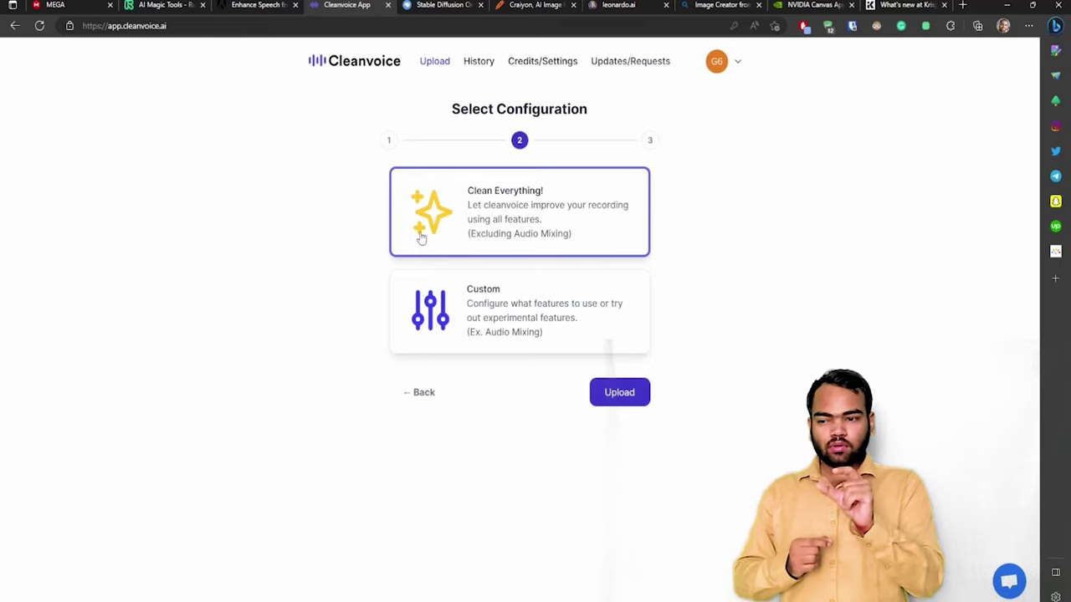
- Choose the Custom configuration after comparing it with Clean Everything, look over its features, and switch back to Adobe Podcast
{"action": "left_click", "coordinate": [530, 304]}
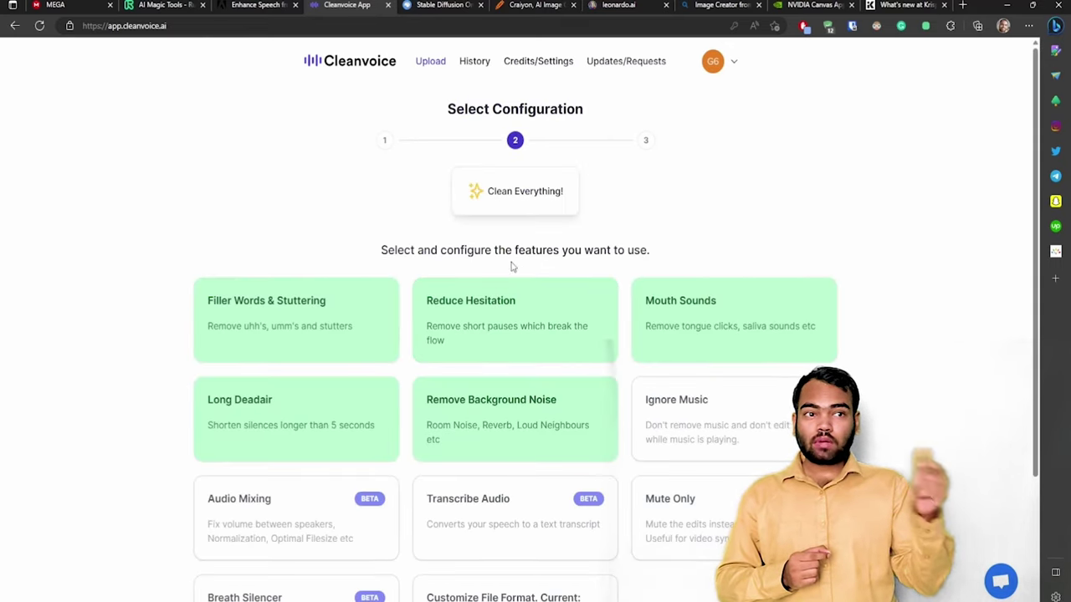
{"action": "left_click", "coordinate": [507, 200]}
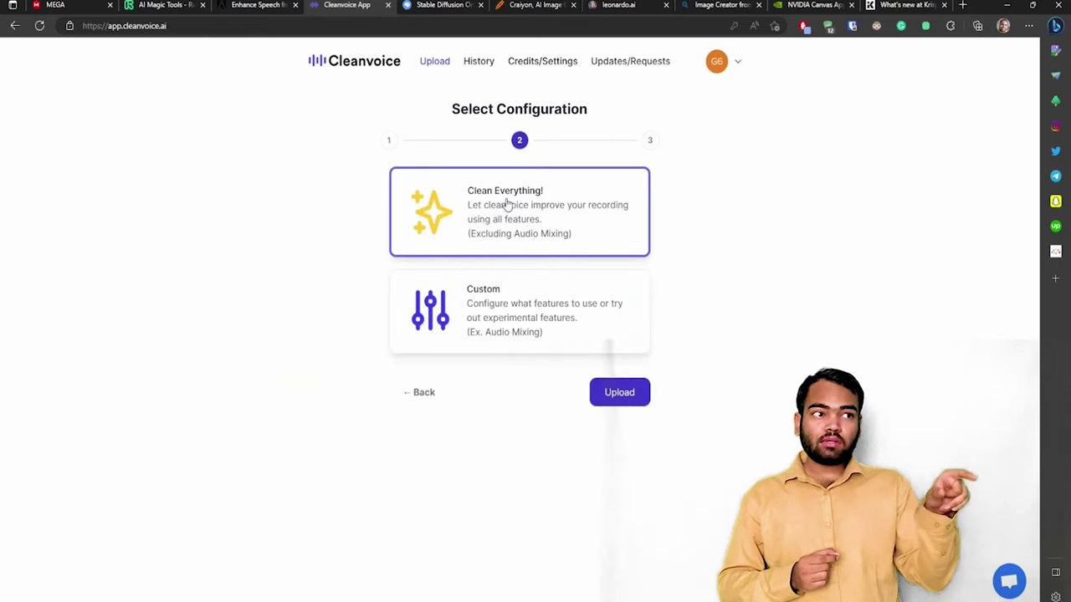
{"action": "left_click", "coordinate": [509, 294]}
{"action": "left_click", "coordinate": [513, 204]}
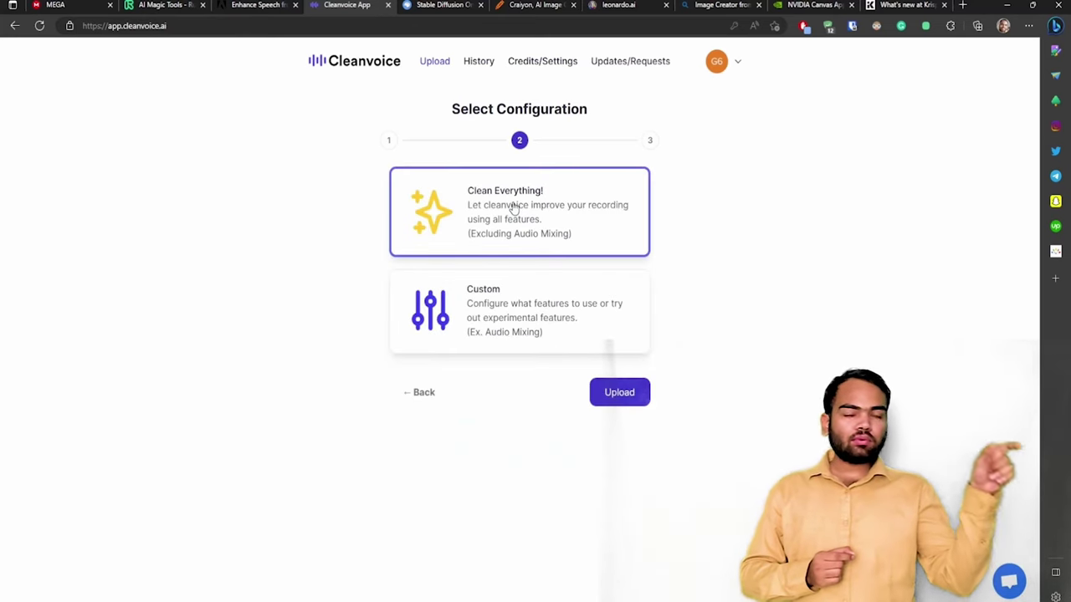
{"action": "left_click", "coordinate": [512, 308]}
{"action": "scroll", "coordinate": [407, 312], "scroll_direction": "down", "scroll_amount": 2}
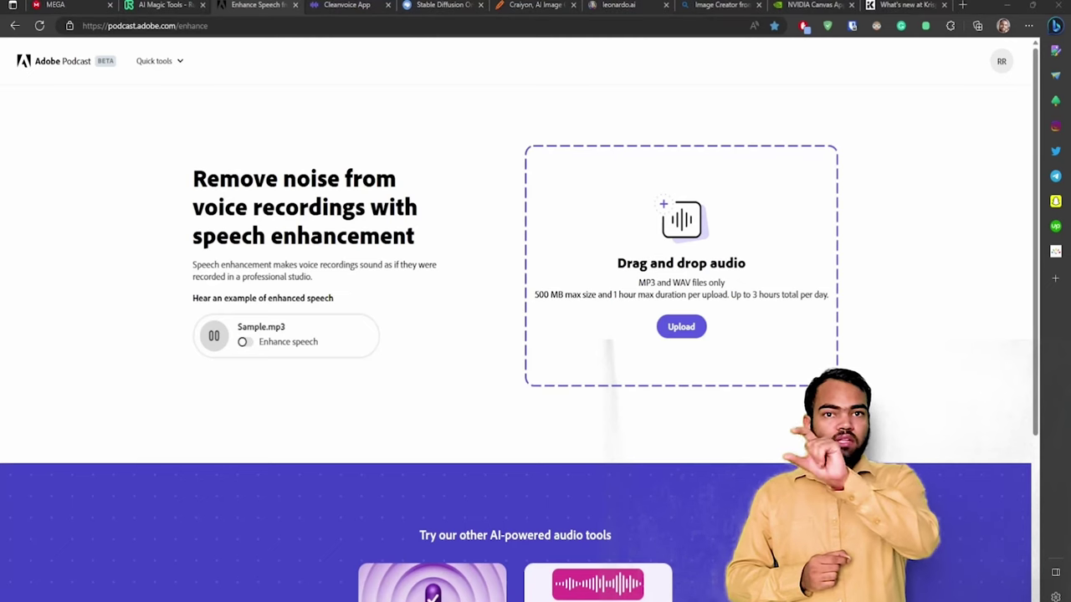
{"action": "key", "text": "ctrl+shift+Tab"}
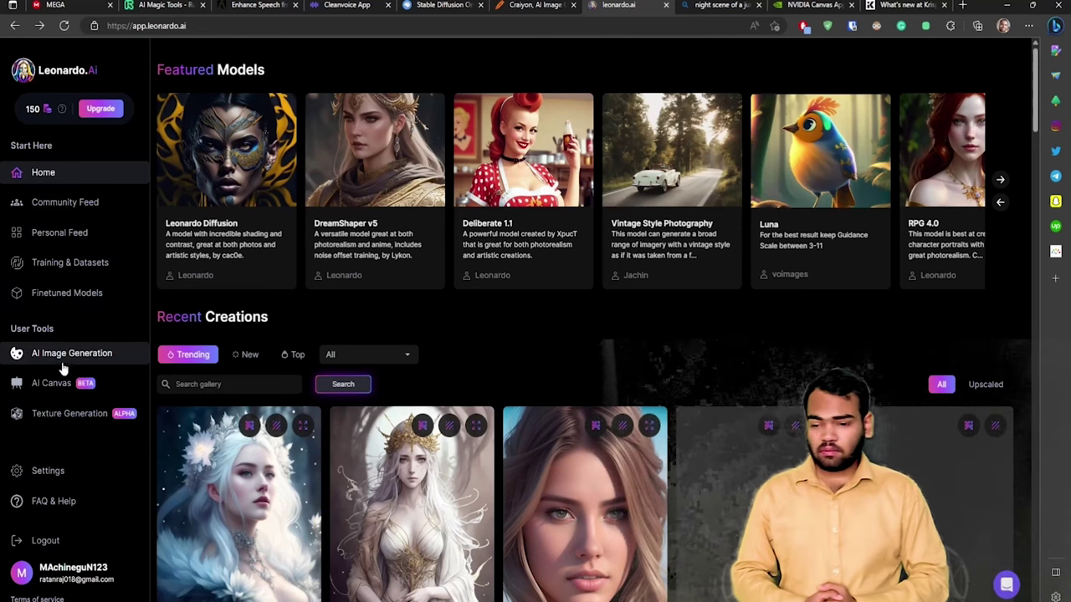
- Open Leonardo.Ai's AI Canvas editor, return to the home page, and look through the Recent Creations gallery
{"action": "left_click", "coordinate": [55, 378]}
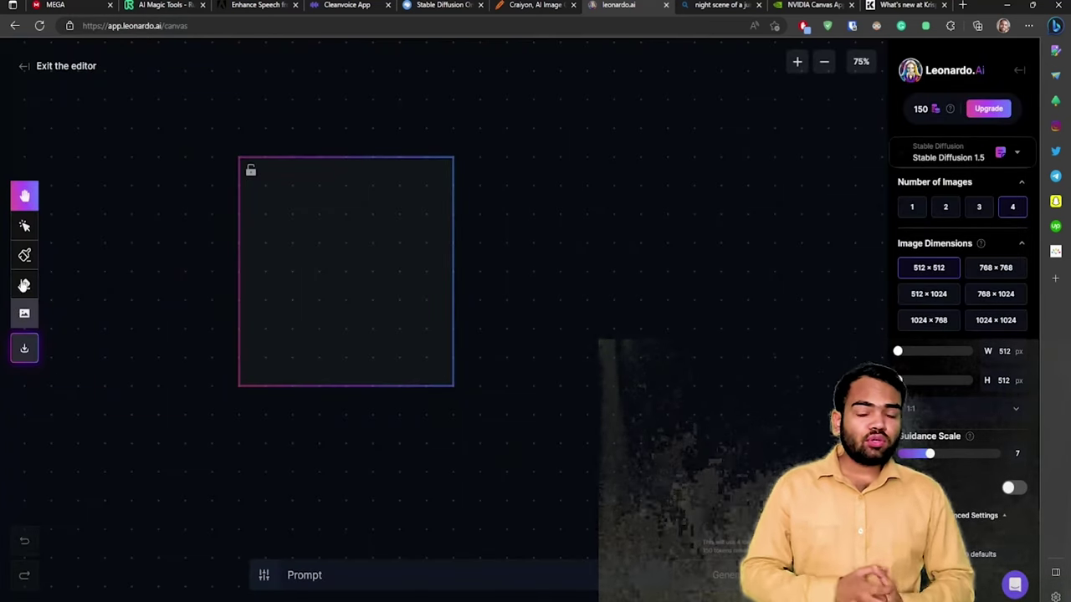
{"action": "left_click", "coordinate": [13, 26]}
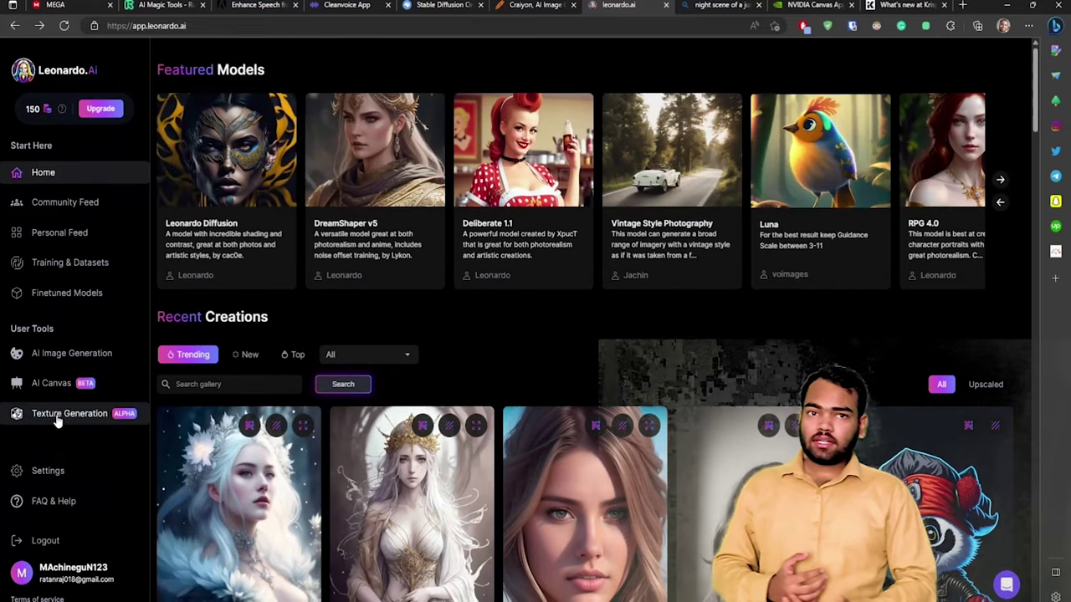
{"action": "scroll", "coordinate": [240, 396], "scroll_direction": "down", "scroll_amount": 5}
{"action": "scroll", "coordinate": [239, 396], "scroll_direction": "up", "scroll_amount": 2}
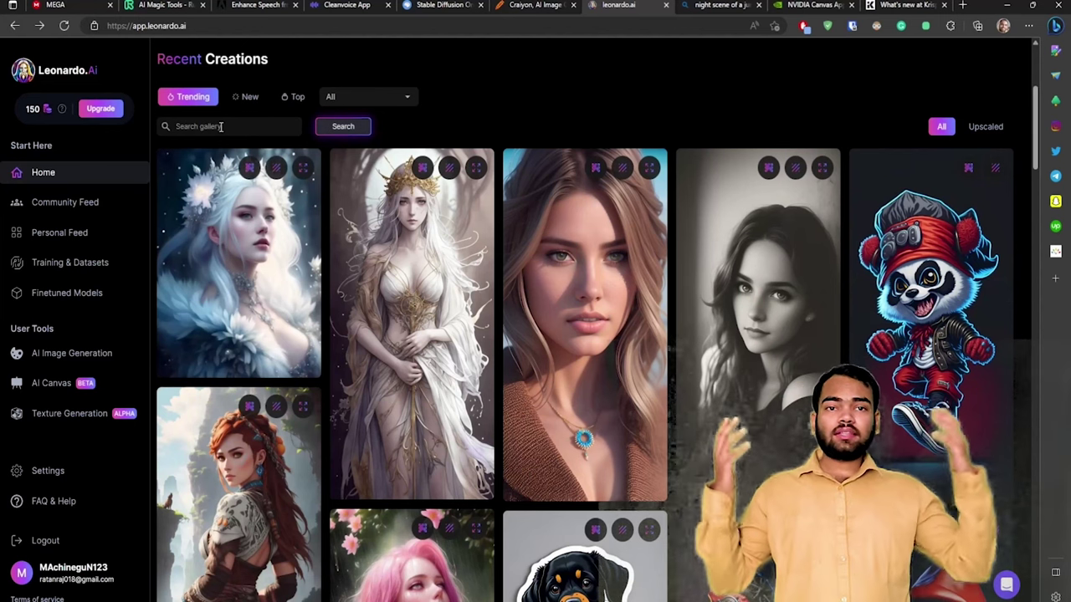
{"action": "scroll", "coordinate": [220, 126], "scroll_direction": "up", "scroll_amount": 3}
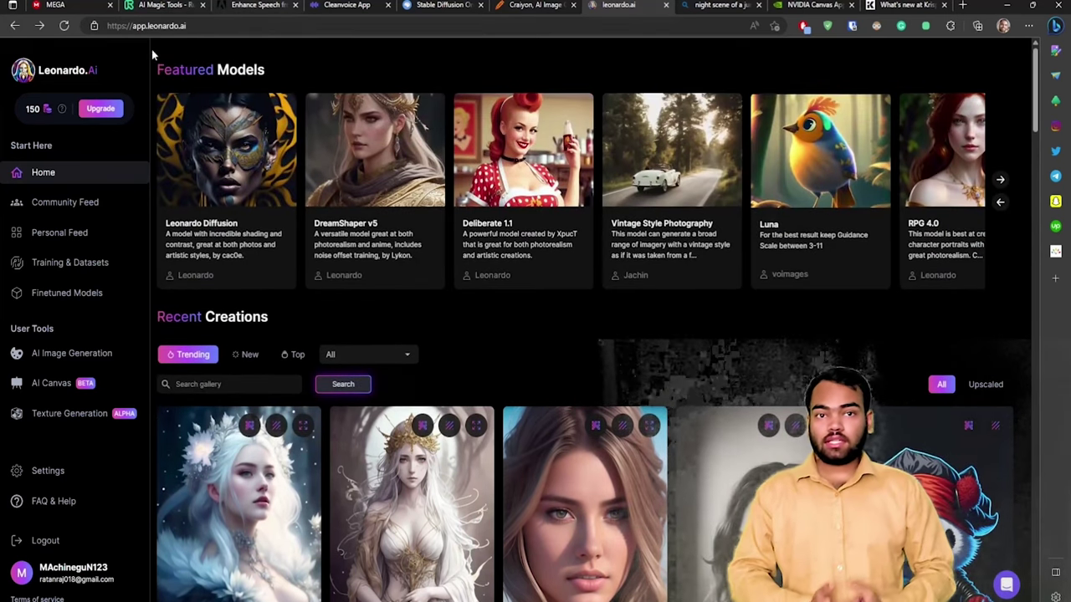
- View the Personal Feed and the Community Feed, and return to the Leonardo.Ai home page
{"action": "left_click", "coordinate": [74, 239]}
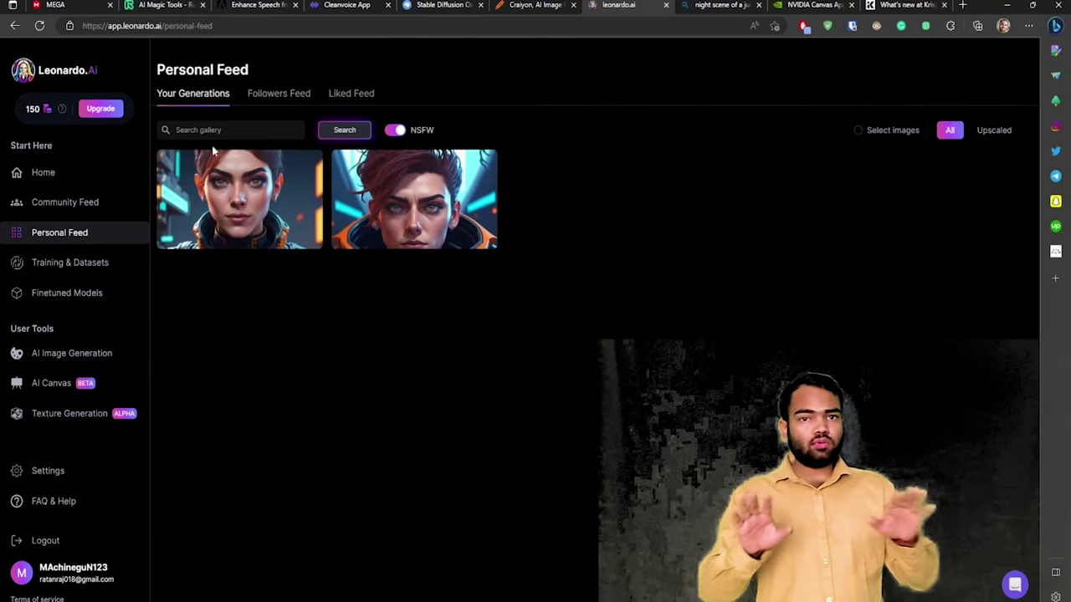
{"action": "left_click", "coordinate": [63, 206]}
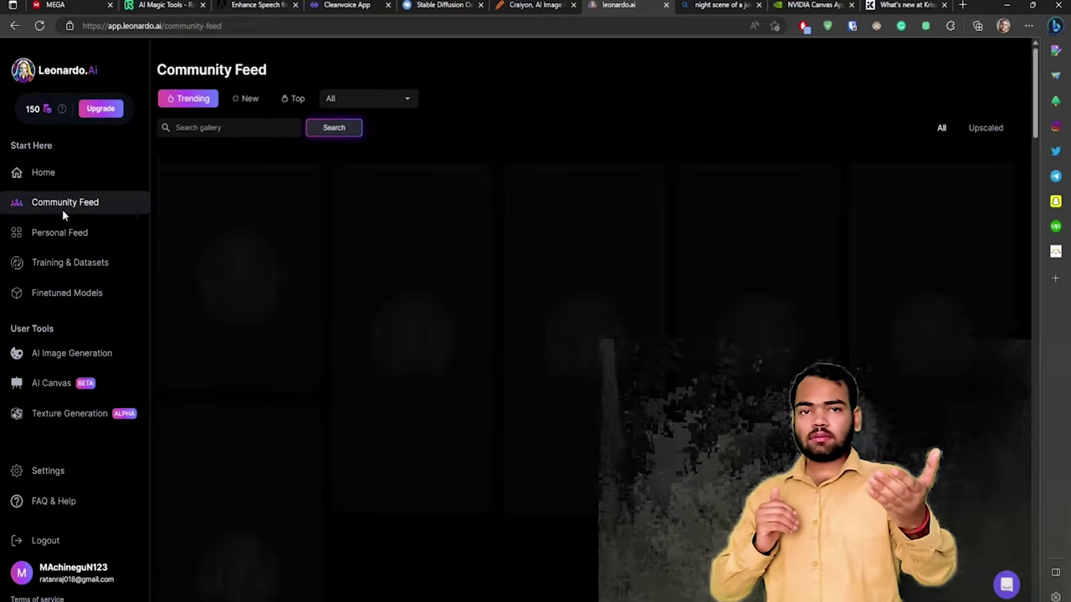
{"action": "left_click", "coordinate": [70, 176]}
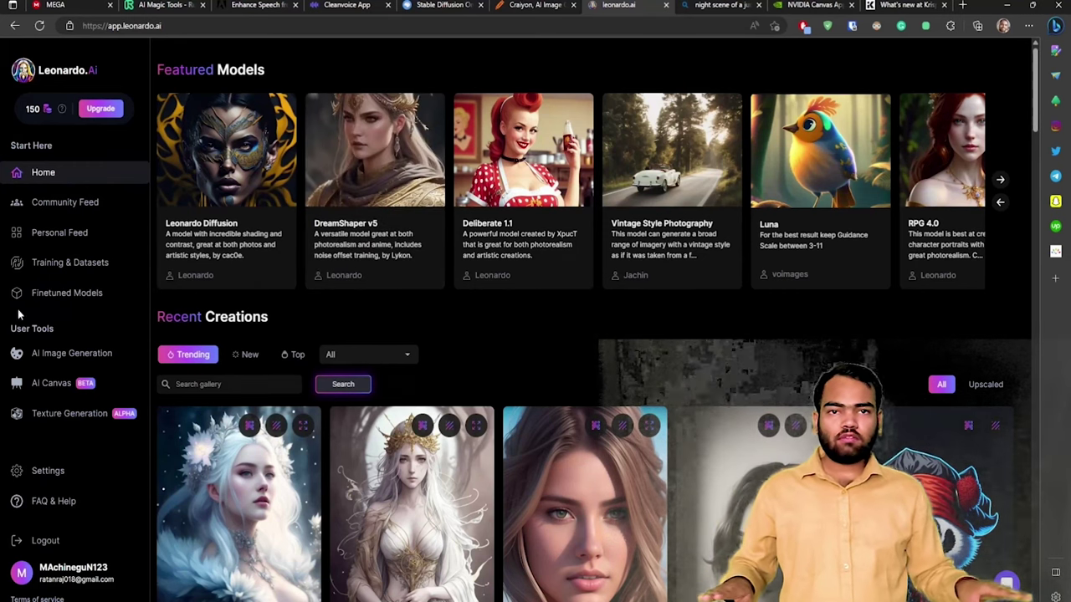
- Open AI Image Generation and generate two images for "night scene of a jungle with military vans and guards attacking on a creature"
{"action": "left_click", "coordinate": [61, 351]}
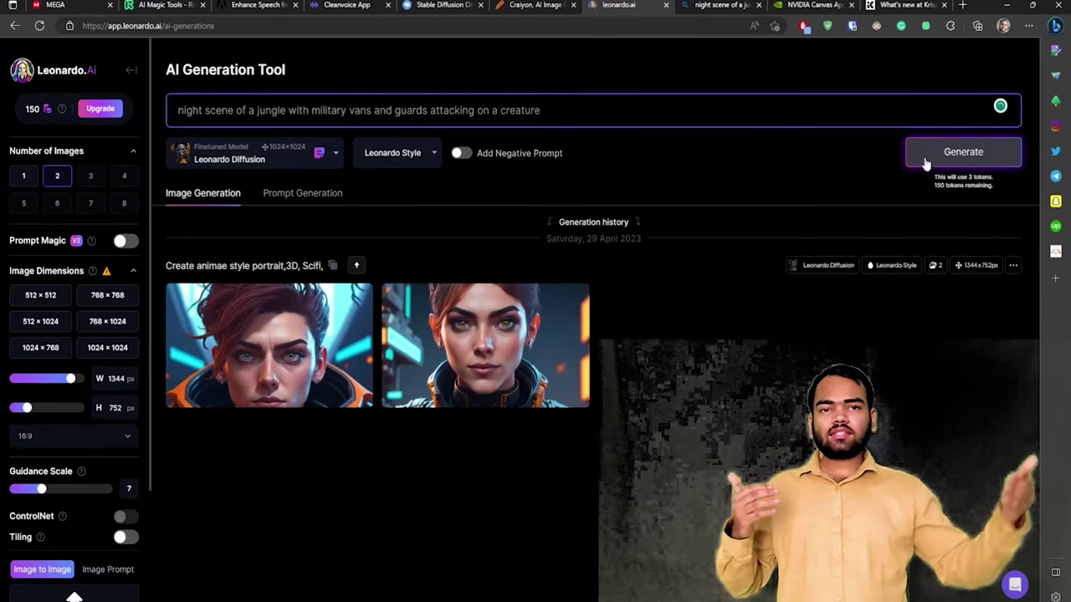
{"action": "left_click", "coordinate": [559, 113]}
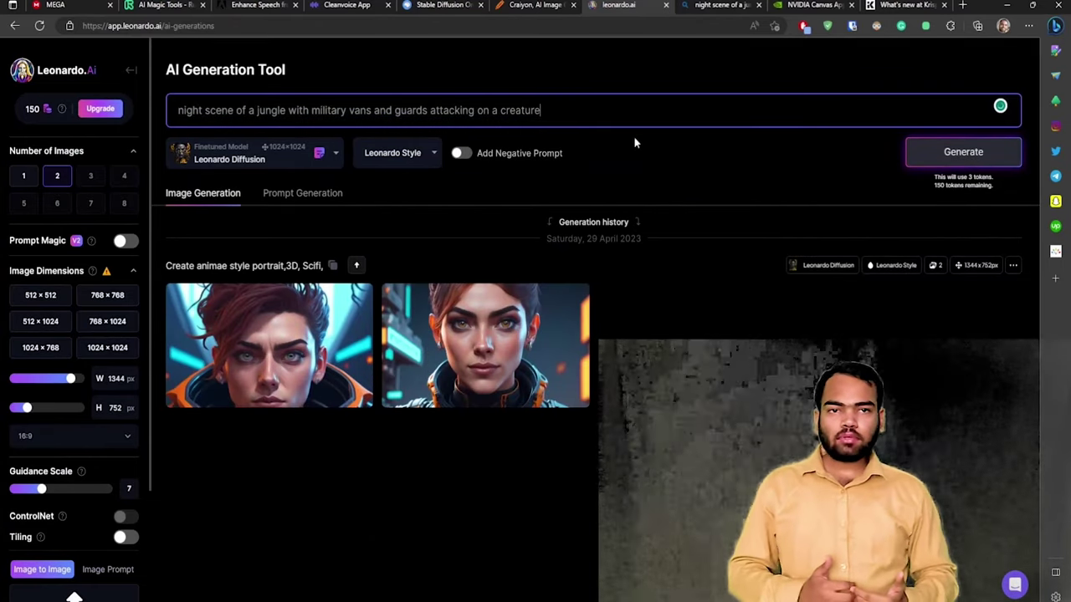
{"action": "left_click", "coordinate": [918, 160]}
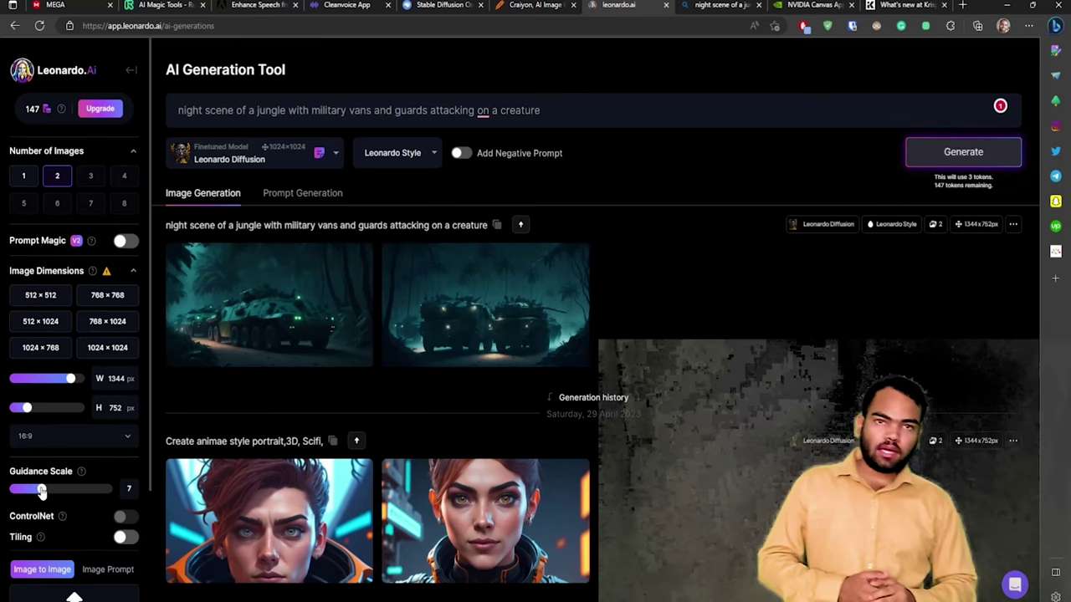
- Lower the Guidance Scale to 3 and generate the jungle night scene again
{"action": "left_click_drag", "start_coordinate": [41, 490], "coordinate": [19, 497]}
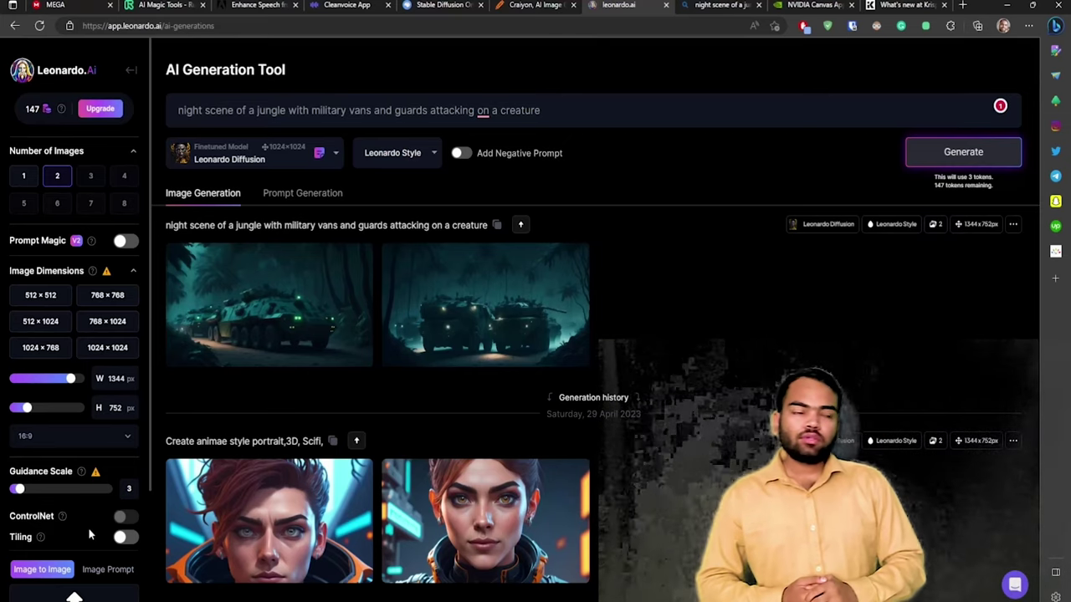
{"action": "left_click", "coordinate": [916, 156]}
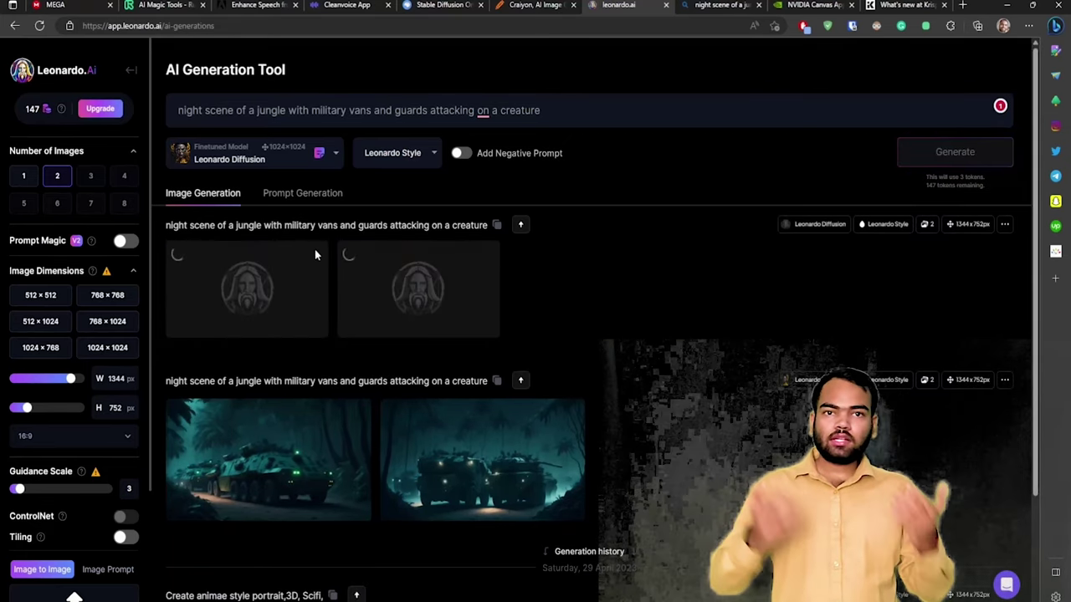
{"action": "scroll", "coordinate": [314, 249], "scroll_direction": "down", "scroll_amount": 1}
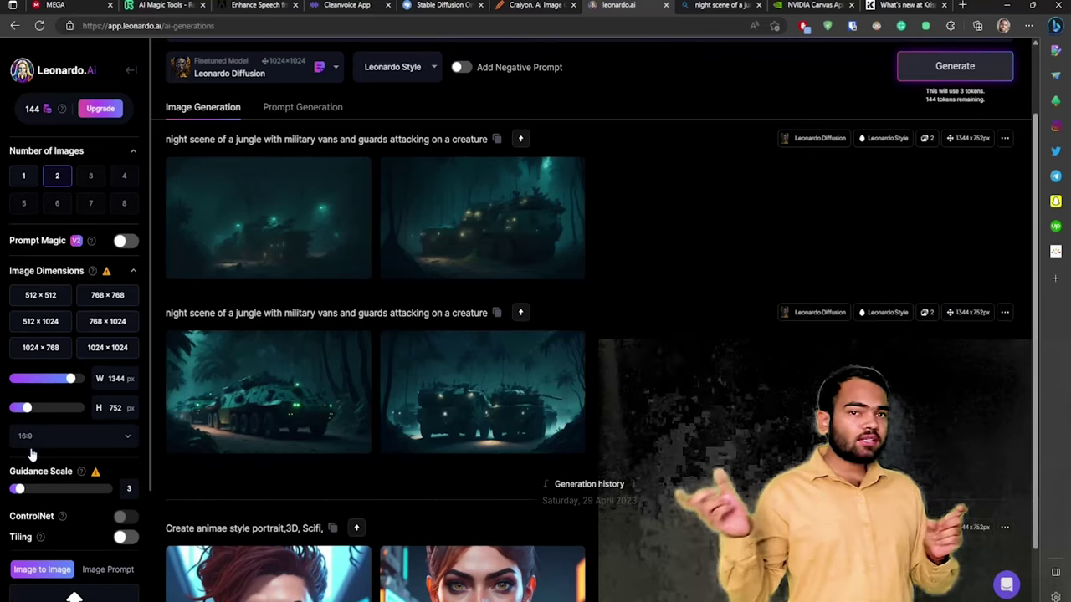
- Raise the Guidance Scale to 14 and generate another set of jungle night scene images
{"action": "left_click", "coordinate": [81, 493]}
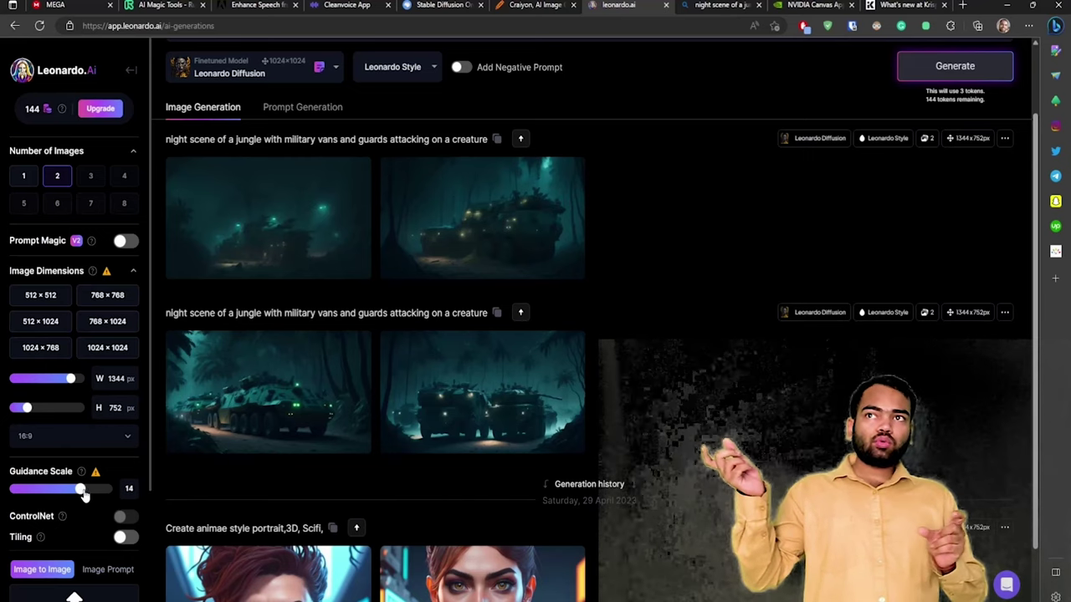
{"action": "left_click_drag", "start_coordinate": [85, 494], "coordinate": [81, 496]}
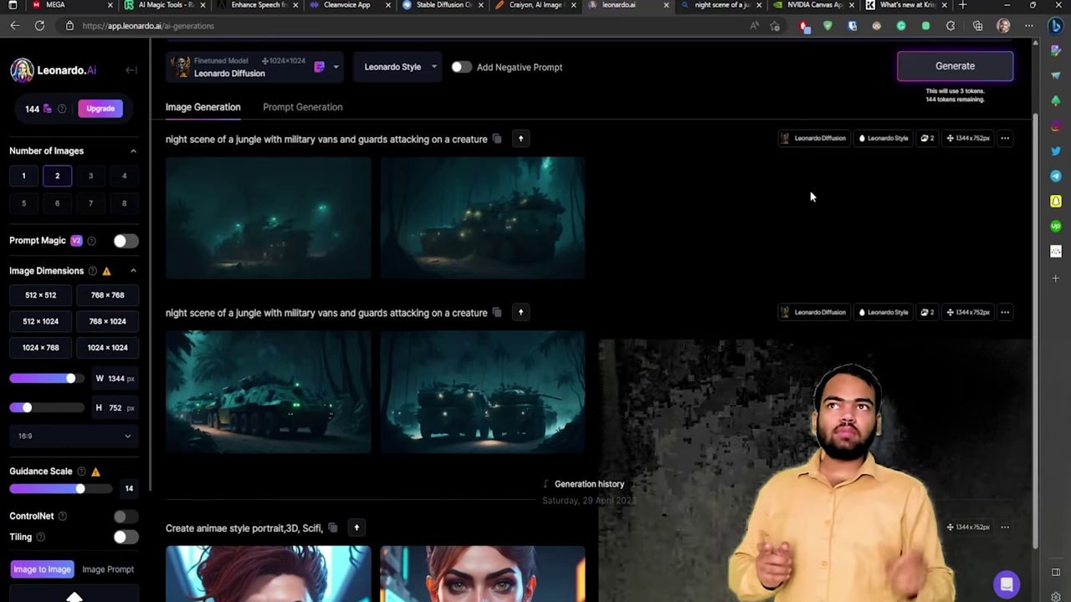
{"action": "left_click", "coordinate": [923, 73]}
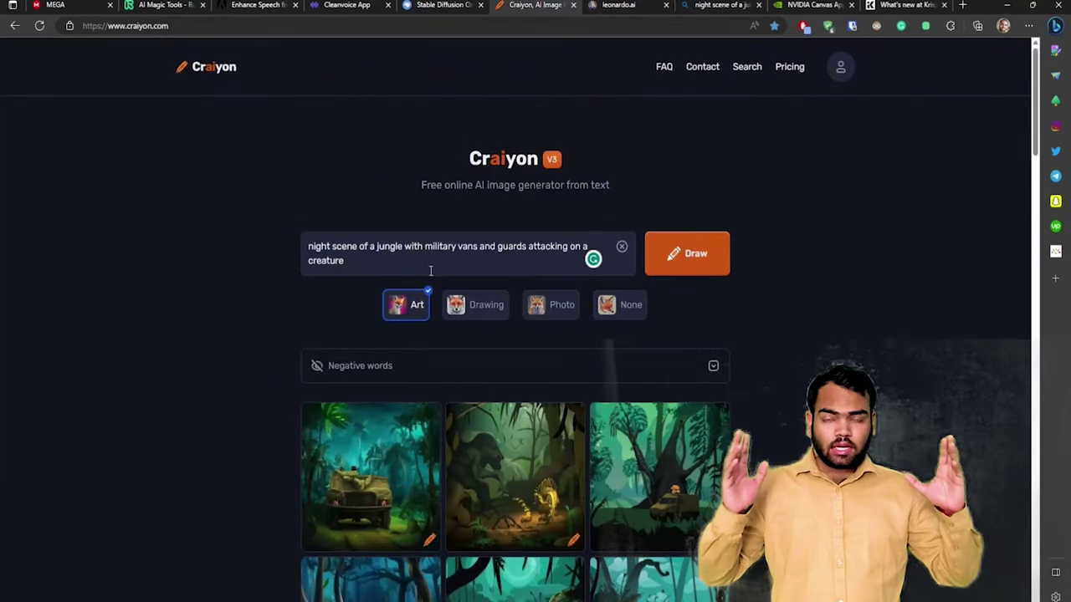
- Examine Craiyon's page and its grid of Art-style images for the jungle night scene prompt
{"action": "scroll", "coordinate": [318, 284], "scroll_direction": "down", "scroll_amount": 2}
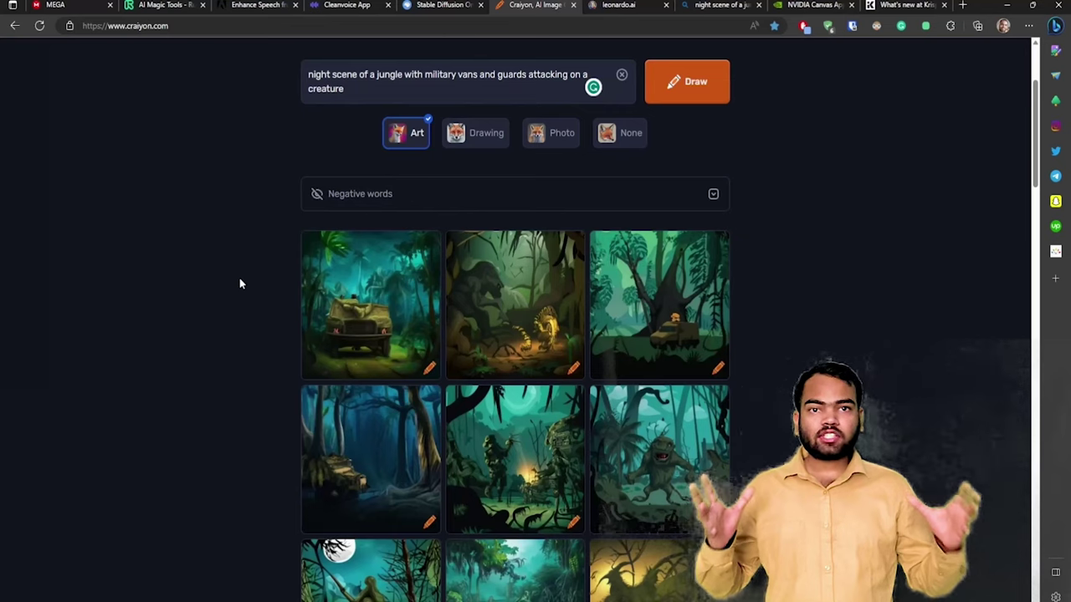
{"action": "scroll", "coordinate": [239, 278], "scroll_direction": "up", "scroll_amount": 2}
{"action": "double_click", "coordinate": [520, 159]}
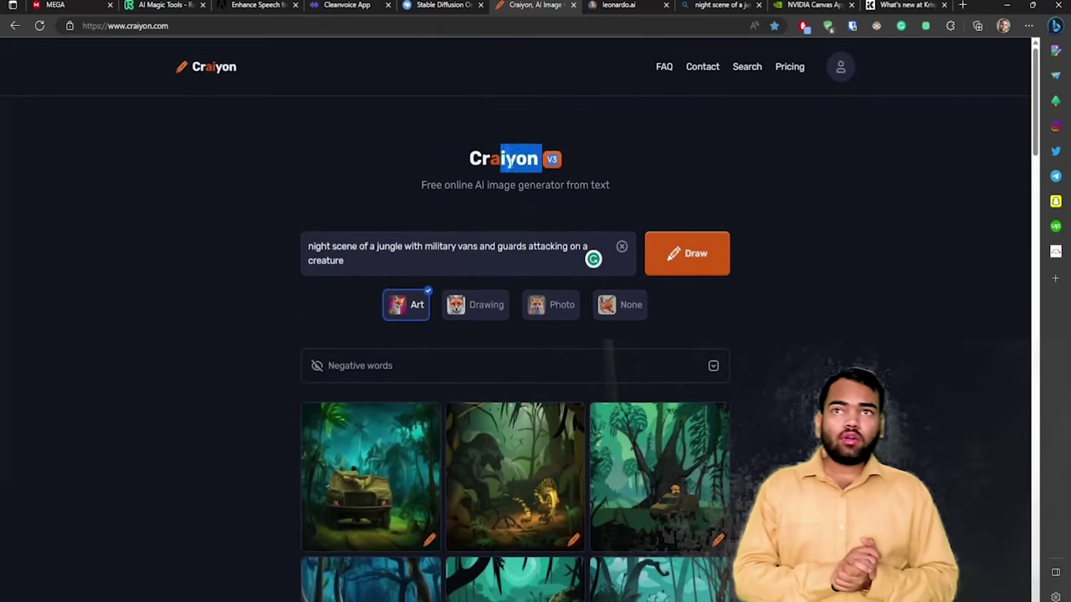
{"action": "left_click_drag", "start_coordinate": [421, 185], "coordinate": [470, 128]}
{"action": "left_click", "coordinate": [366, 132]}
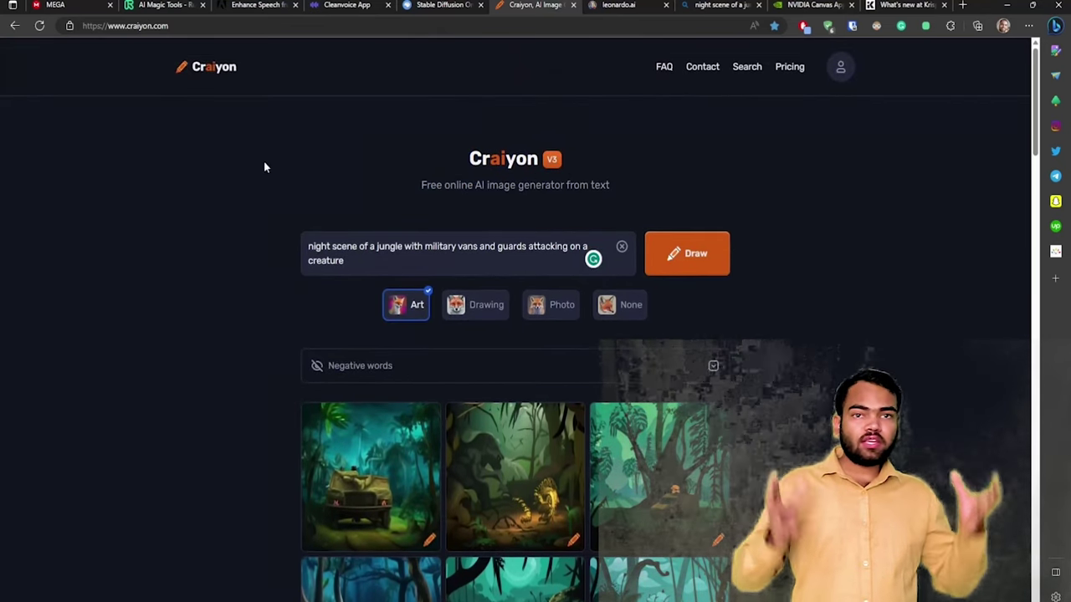
{"action": "scroll", "coordinate": [215, 176], "scroll_direction": "down", "scroll_amount": 2}
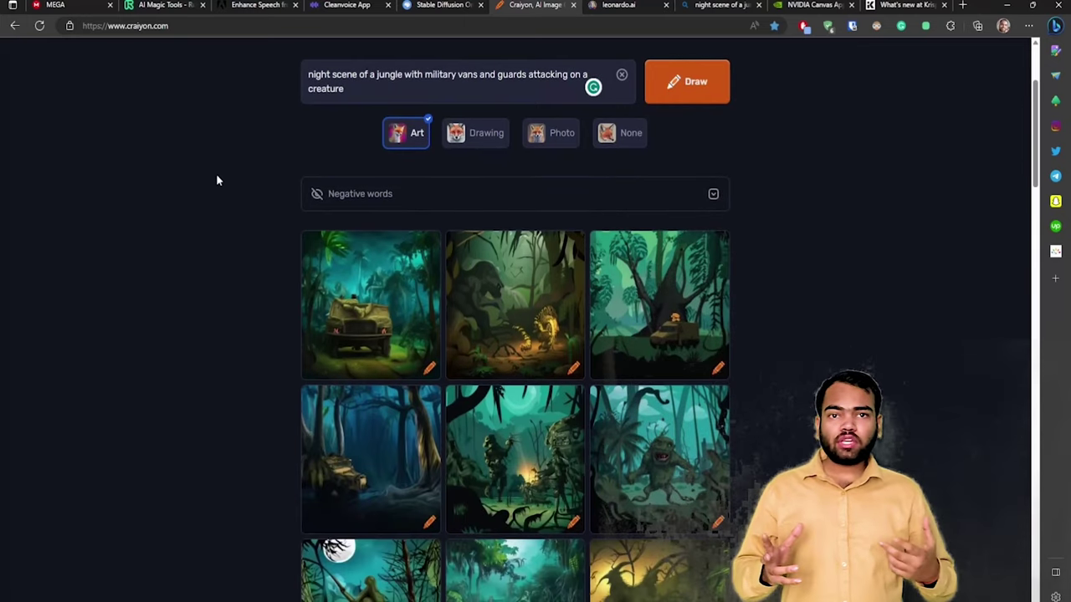
{"action": "scroll", "coordinate": [216, 179], "scroll_direction": "down", "scroll_amount": 3}
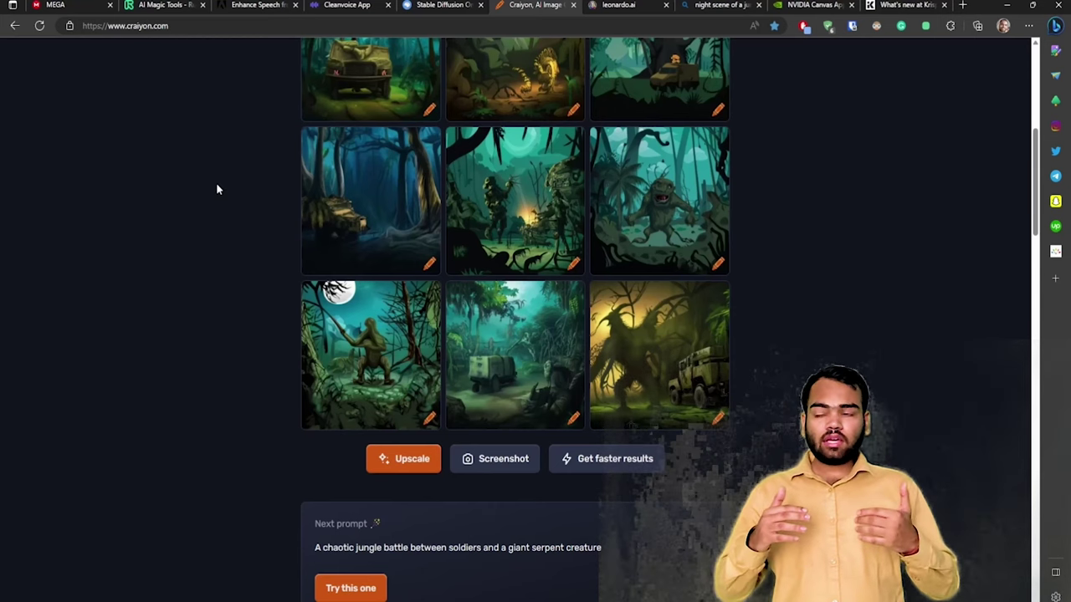
- Try to upscale the Craiyon results, look back over the image grid, and pick one of the generated jungle images
{"action": "left_click", "coordinate": [388, 459]}
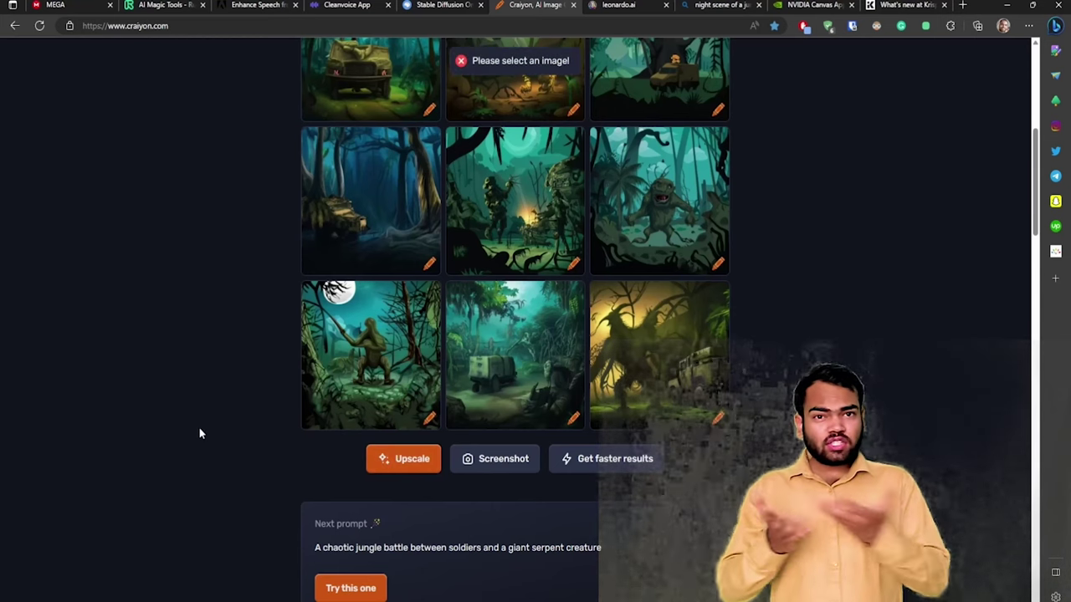
{"action": "scroll", "coordinate": [343, 242], "scroll_direction": "up", "scroll_amount": 1}
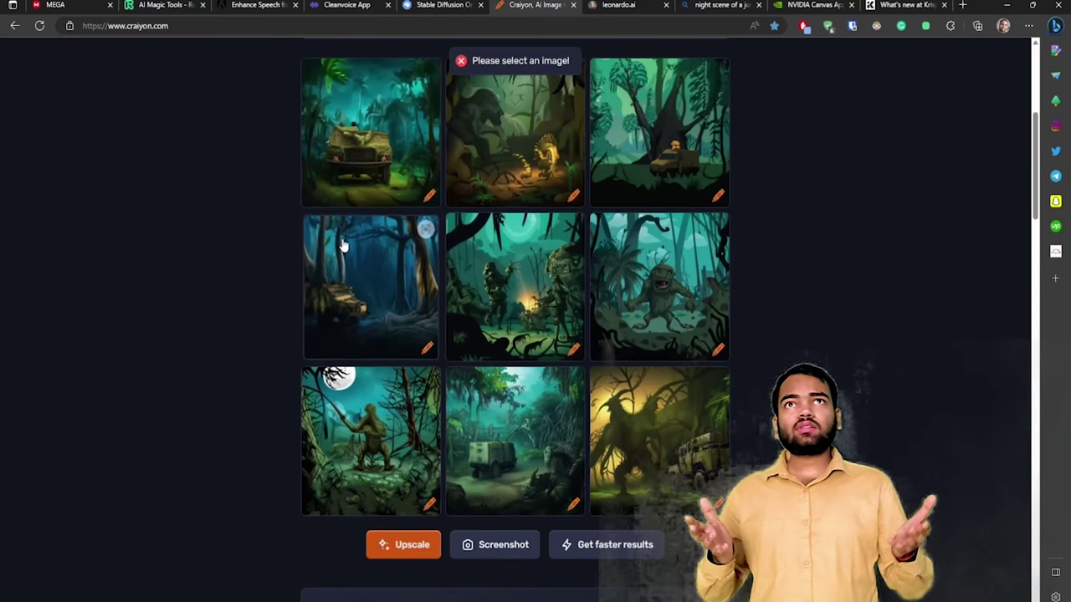
{"action": "scroll", "coordinate": [342, 243], "scroll_direction": "up", "scroll_amount": 1}
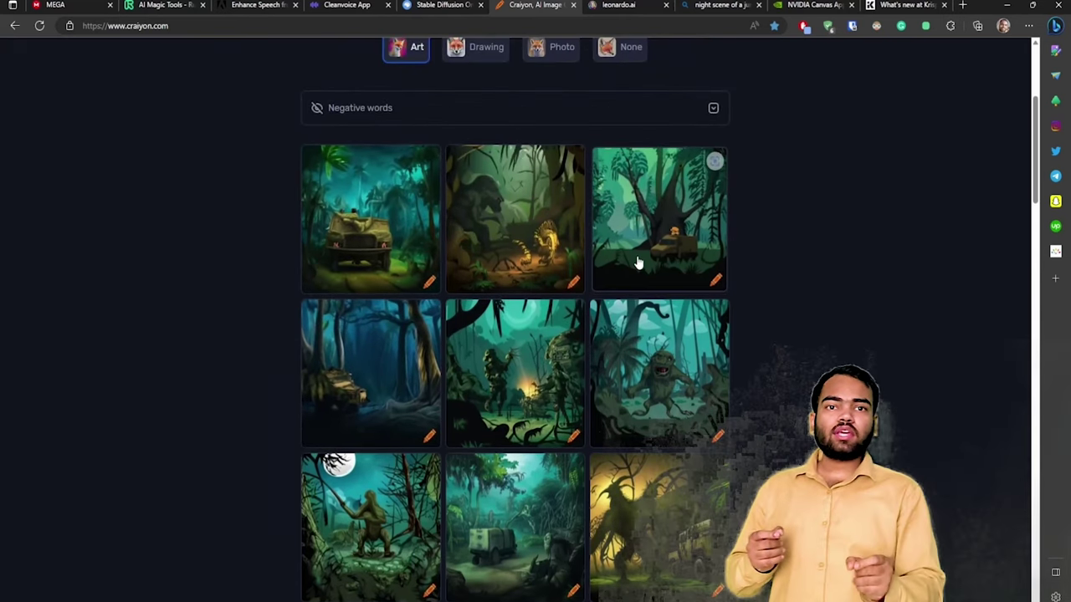
{"action": "scroll", "coordinate": [650, 416], "scroll_direction": "down", "scroll_amount": 1}
{"action": "left_click", "coordinate": [650, 416]}
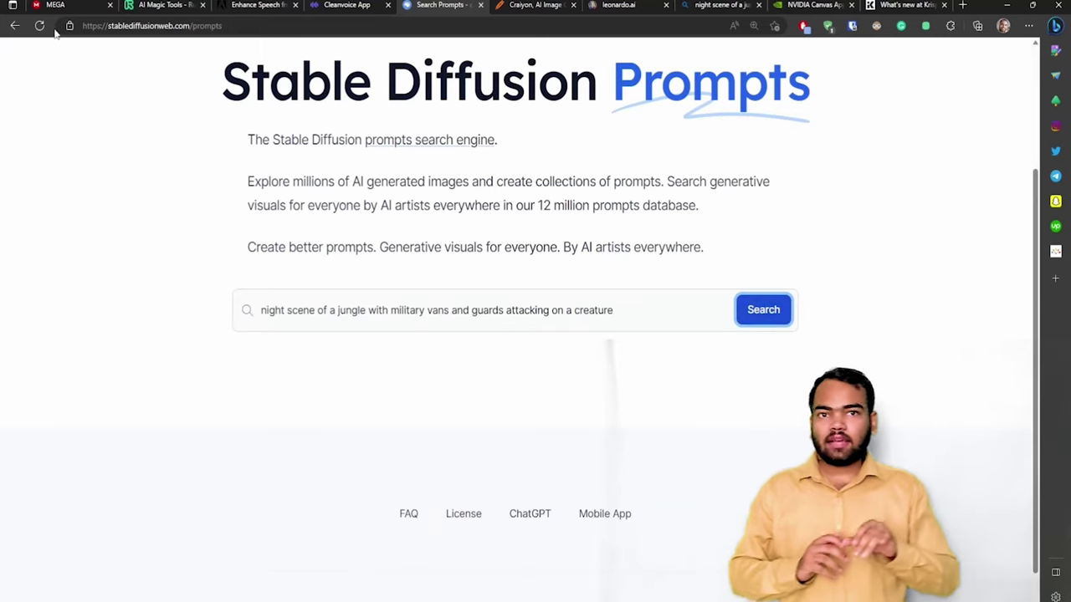
- Reload the Stable Diffusion Prompts page and search for "night scene of a jungle with military vans and guards attacking on a creature"
{"action": "left_click", "coordinate": [40, 26]}
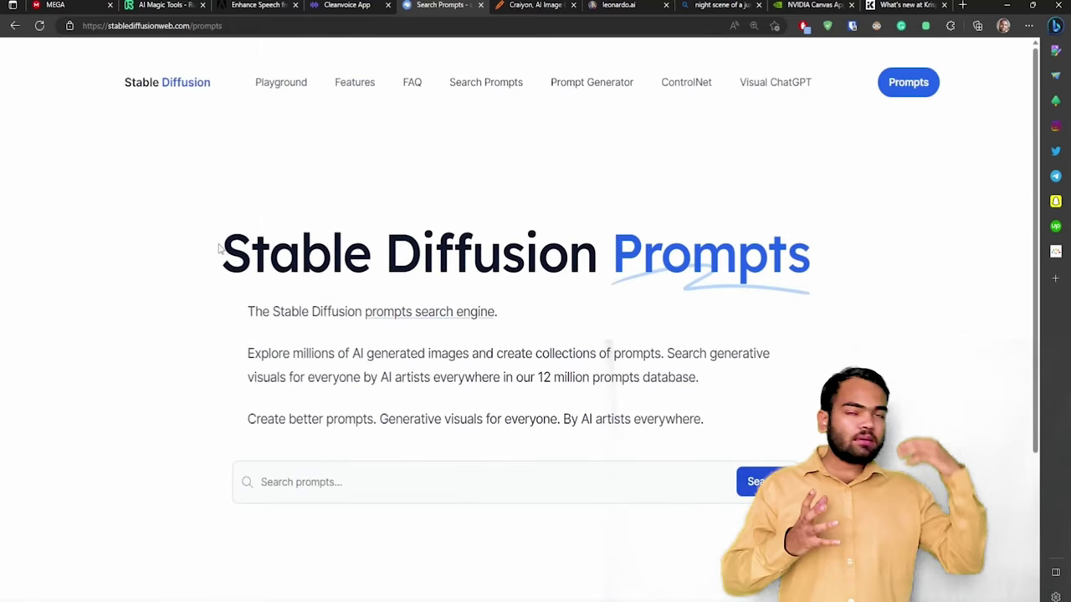
{"action": "left_click", "coordinate": [277, 304]}
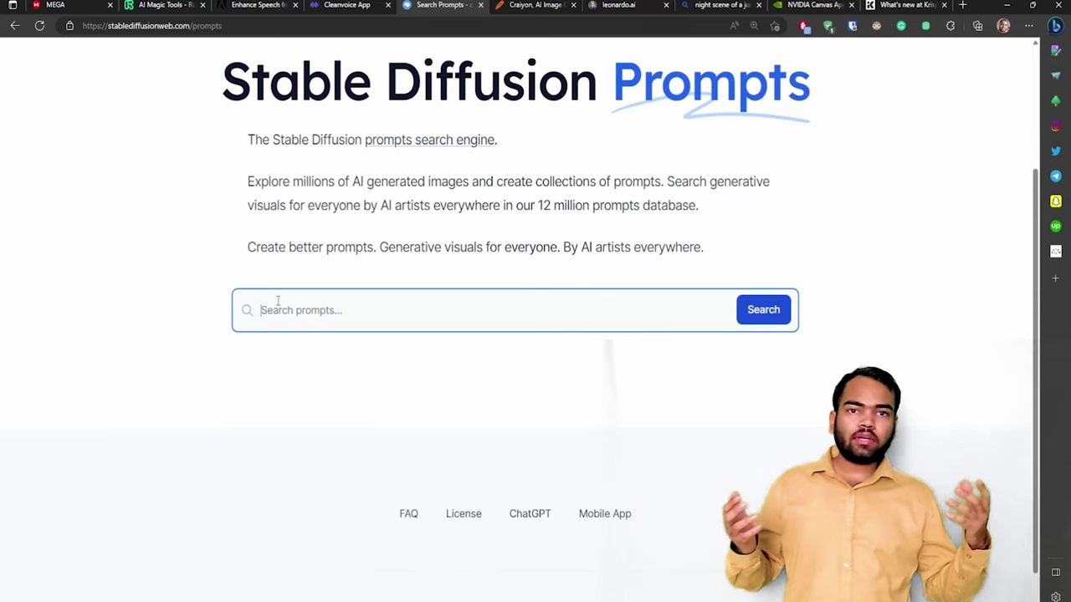
{"action": "type", "text": "night scene of a jungle with military vans and guards attacking on a creature"}
{"action": "scroll", "coordinate": [703, 310], "scroll_direction": "down", "scroll_amount": 1}
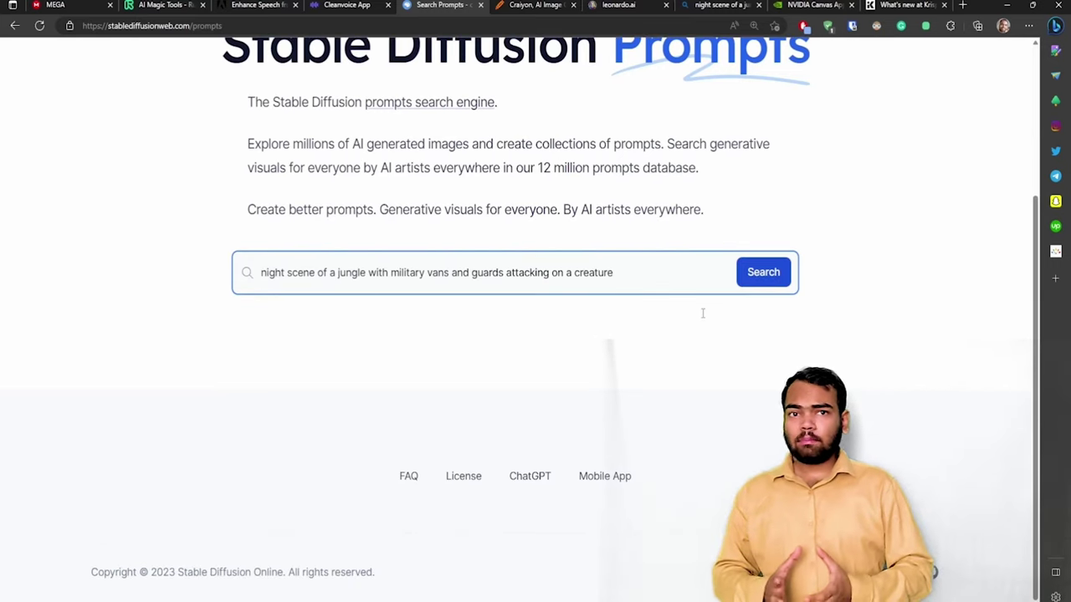
{"action": "left_click", "coordinate": [762, 273]}
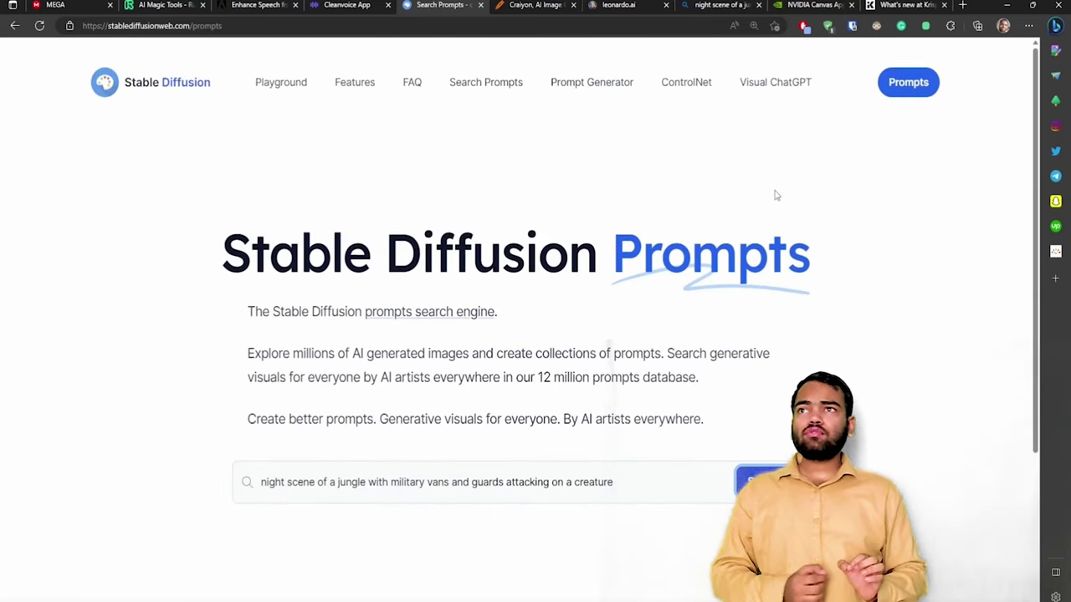
- Try the Stable Diffusion Playground, return to the Stable Diffusion Online home page, and get started for free
{"action": "left_click", "coordinate": [261, 84]}
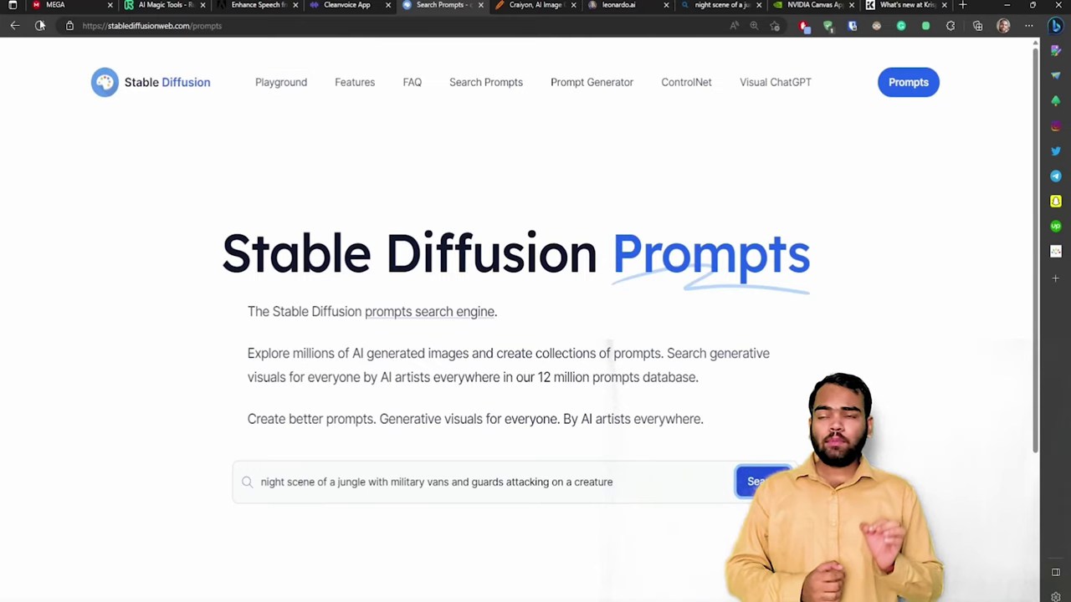
{"action": "left_click", "coordinate": [13, 26]}
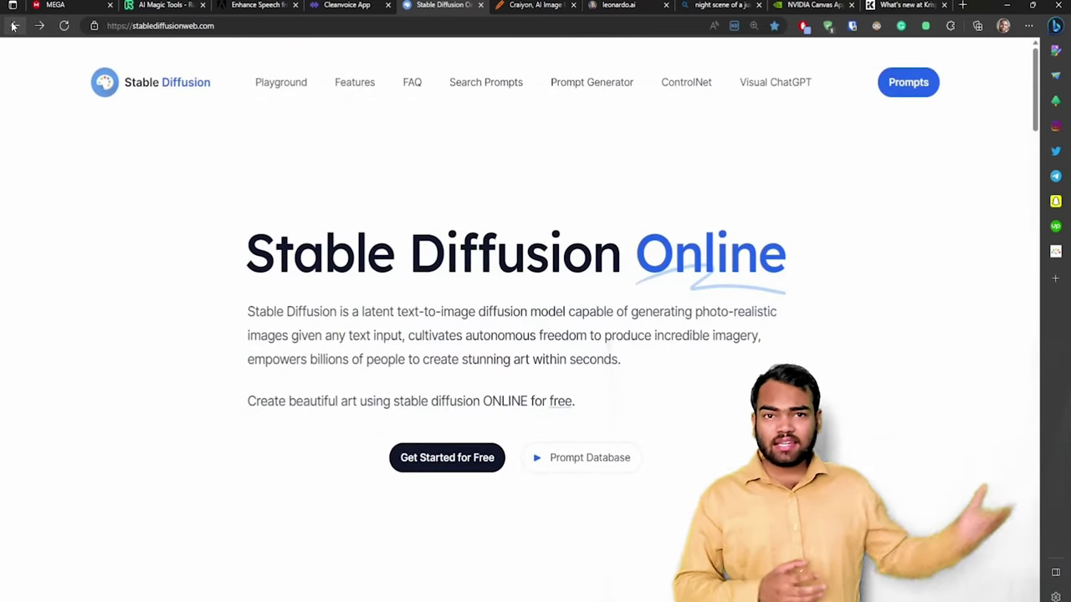
{"action": "left_click", "coordinate": [412, 459]}
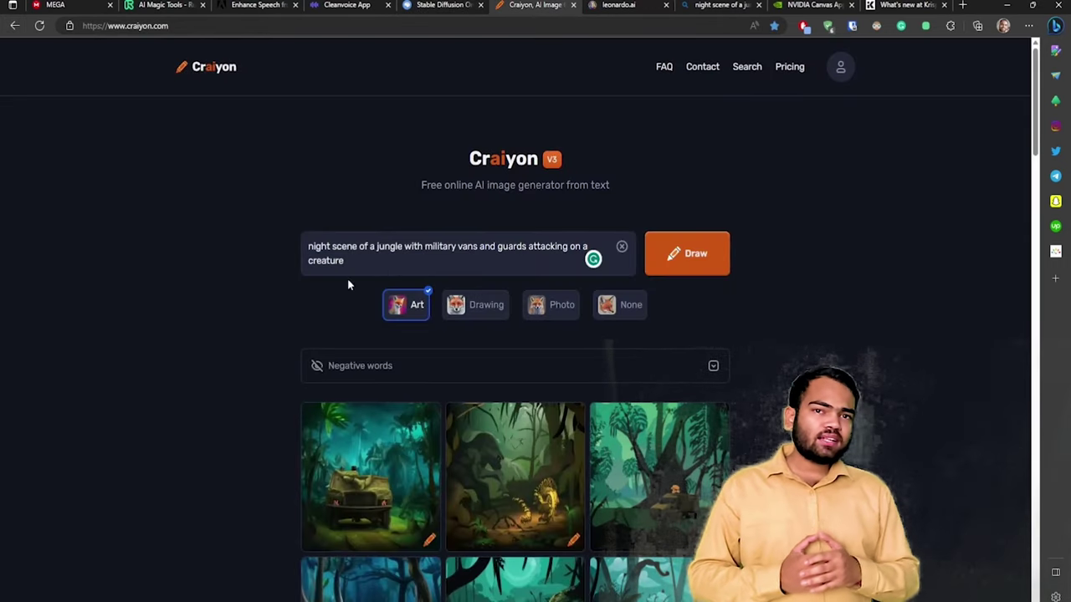
- Review Craiyon's generated jungle images once more and go back to its title and prompt area
{"action": "scroll", "coordinate": [270, 284], "scroll_direction": "down", "scroll_amount": 2}
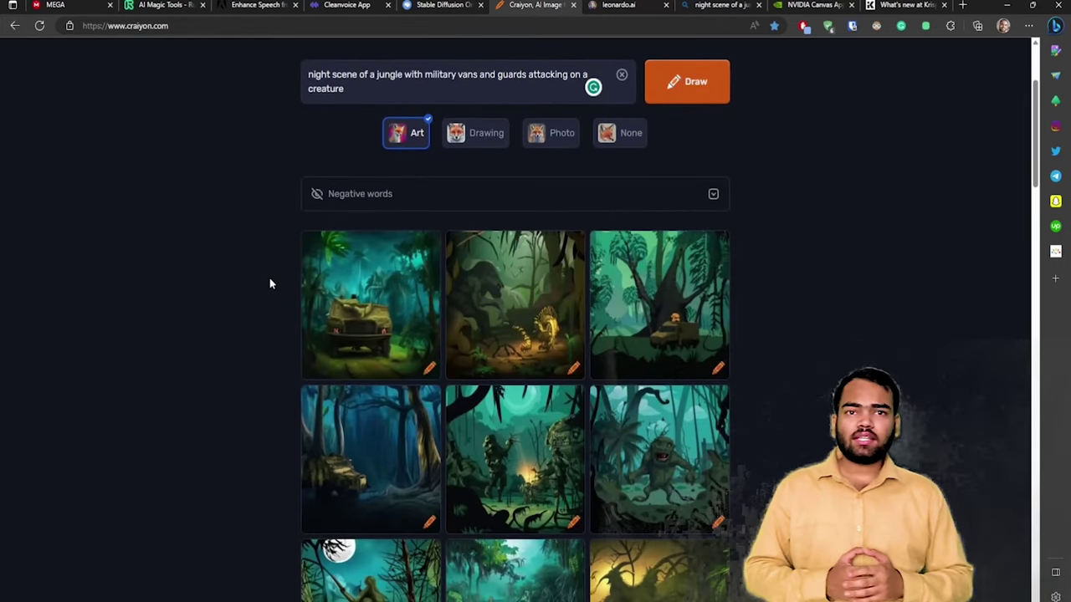
{"action": "scroll", "coordinate": [240, 283], "scroll_direction": "up", "scroll_amount": 2}
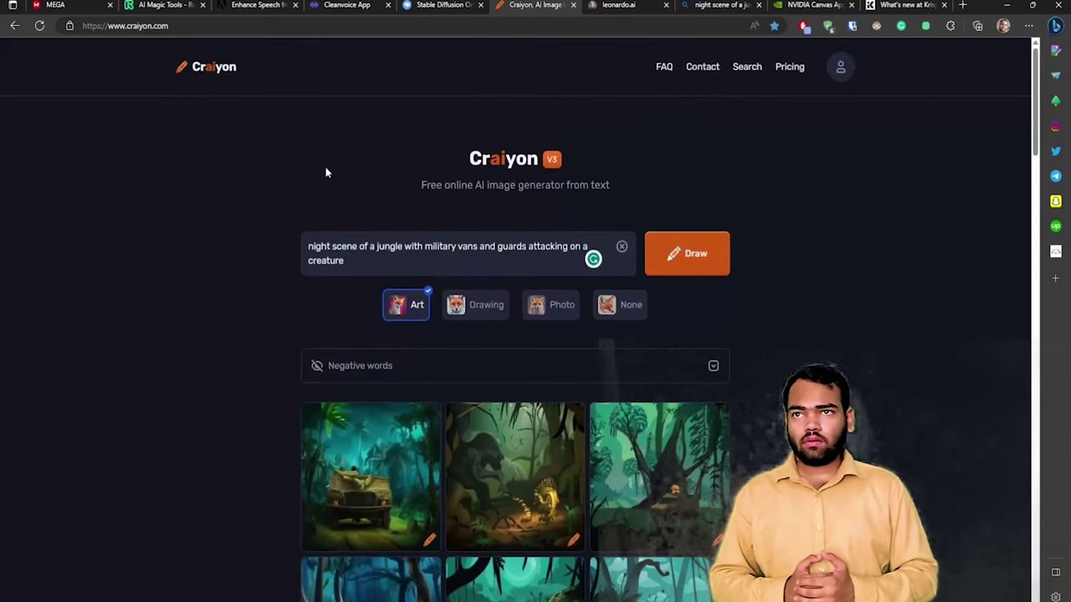
{"action": "left_click_drag", "start_coordinate": [569, 163], "coordinate": [446, 129]}
{"action": "left_click", "coordinate": [365, 133]}
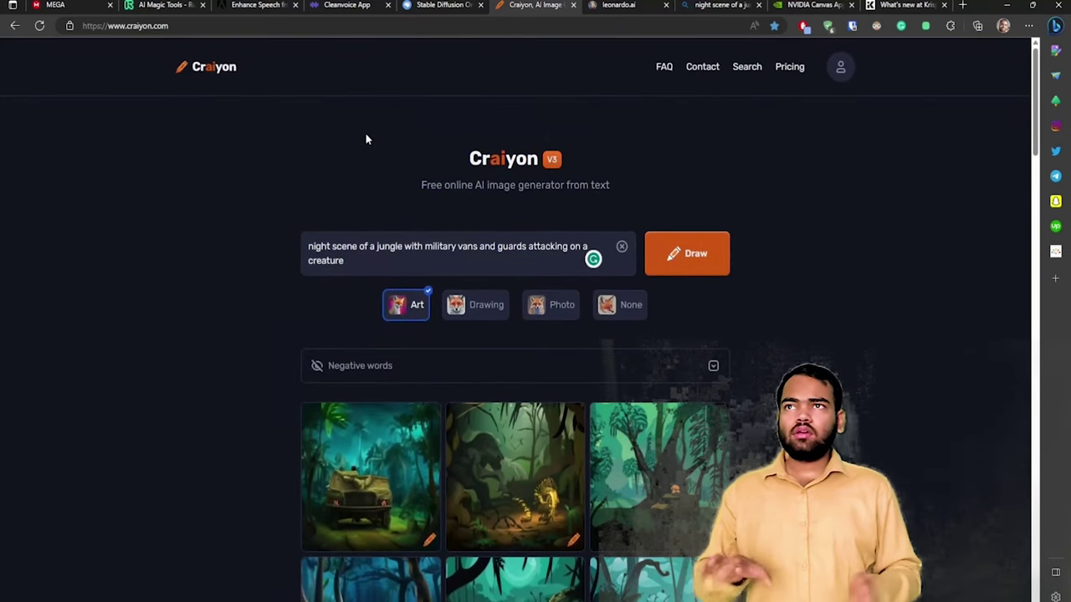
- Try to upscale the Craiyon results, look through the image grid, and select one of the jungle images
{"action": "scroll", "coordinate": [216, 178], "scroll_direction": "down", "scroll_amount": 2}
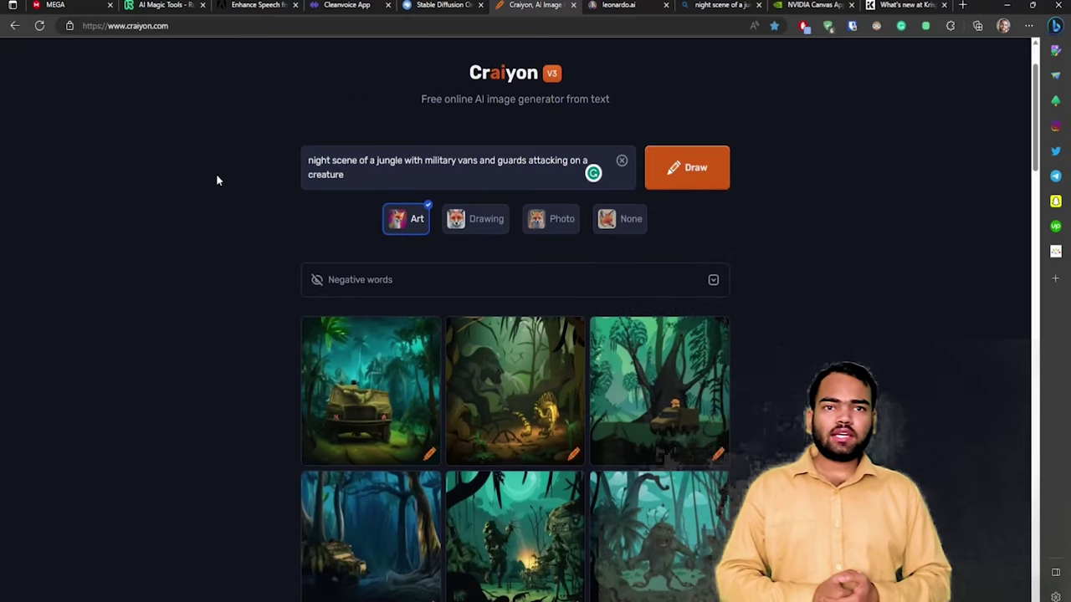
{"action": "scroll", "coordinate": [215, 180], "scroll_direction": "down", "scroll_amount": 3}
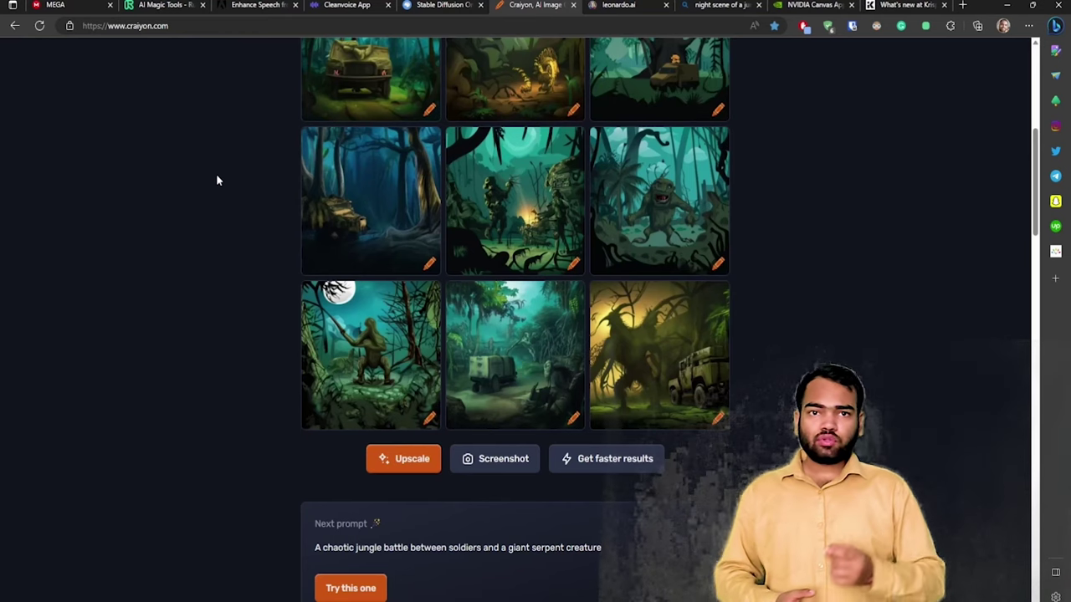
{"action": "left_click", "coordinate": [386, 461]}
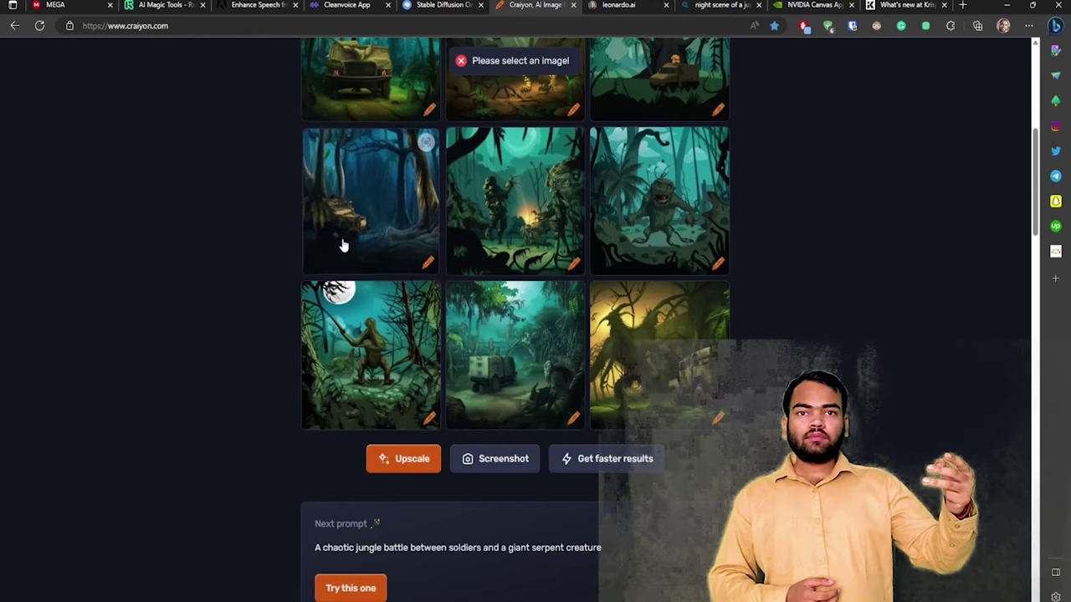
{"action": "scroll", "coordinate": [342, 243], "scroll_direction": "up", "scroll_amount": 1}
{"action": "scroll", "coordinate": [342, 242], "scroll_direction": "up", "scroll_amount": 1}
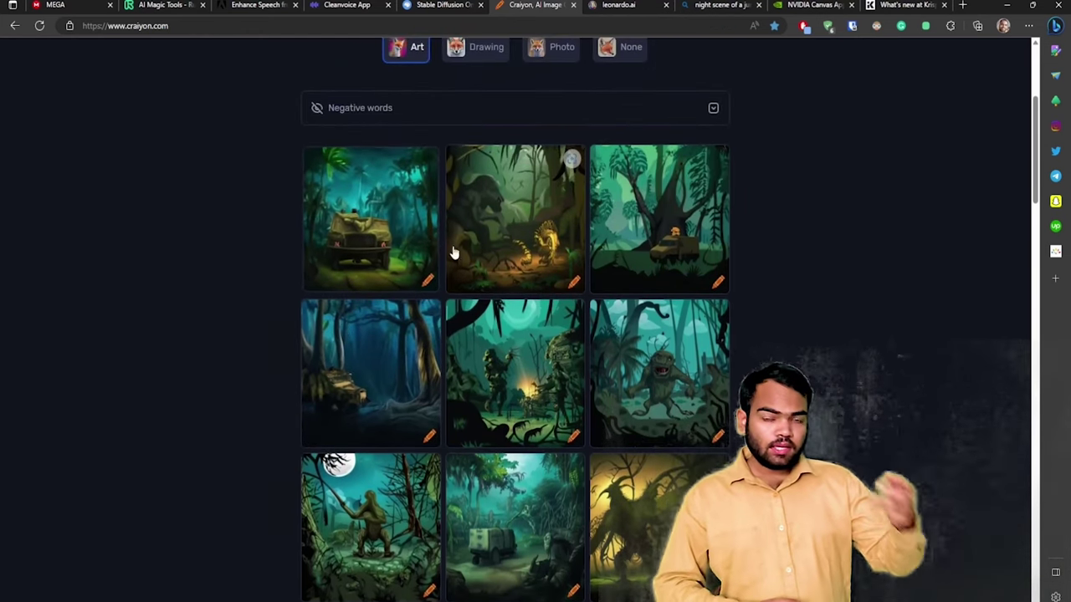
{"action": "scroll", "coordinate": [637, 263], "scroll_direction": "down", "scroll_amount": 1}
{"action": "left_click", "coordinate": [656, 443]}
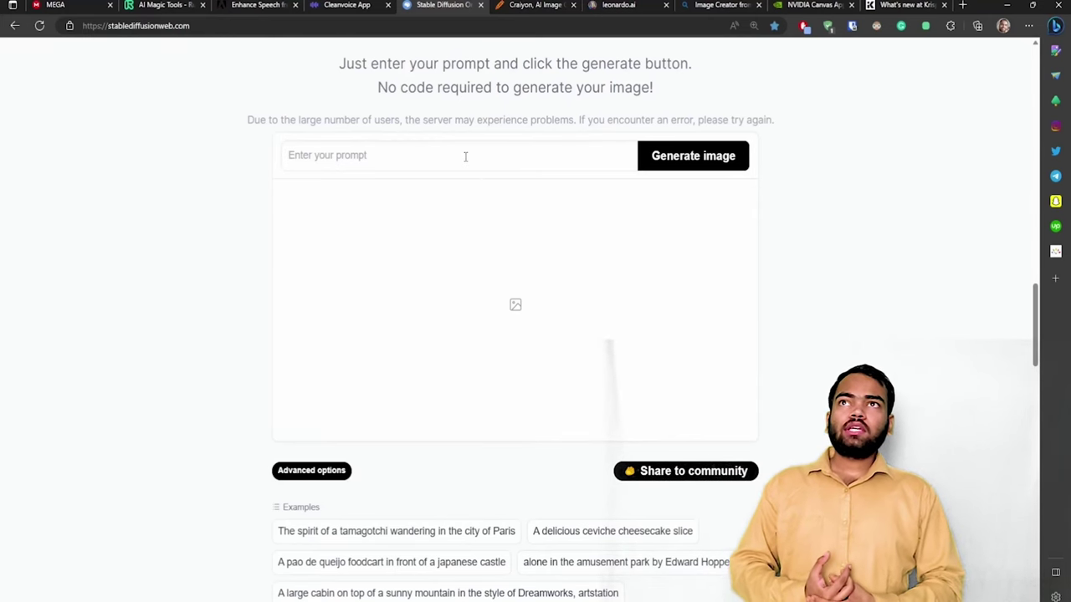
- Enter the Stable Diffusion prompt "night scene of a jungle with military vans and guards attacking on a creature"
{"action": "type", "text": "ni"}
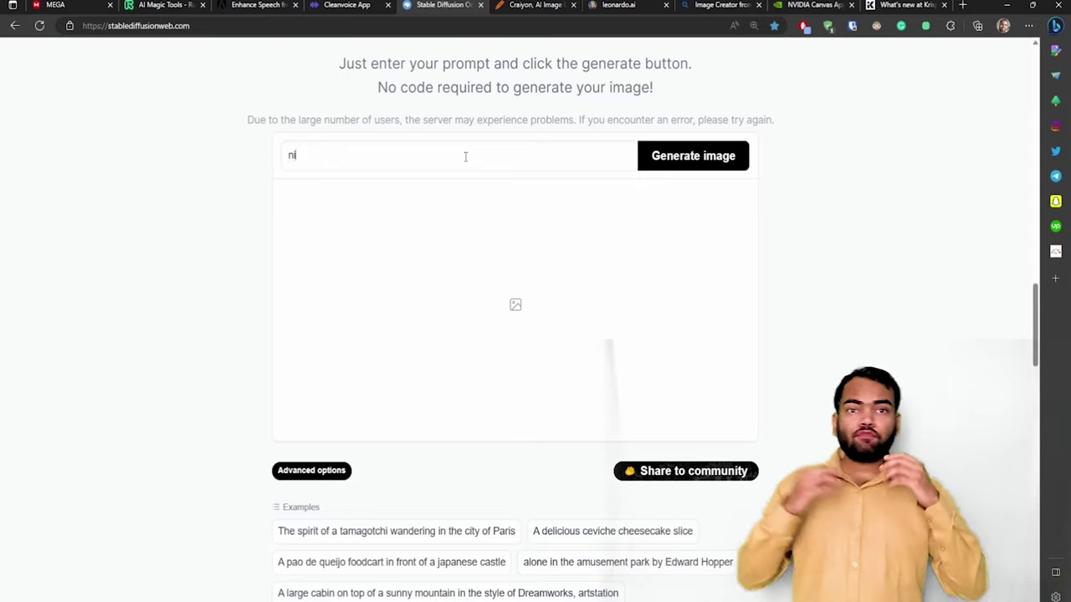
{"action": "type", "text": "ght s"}
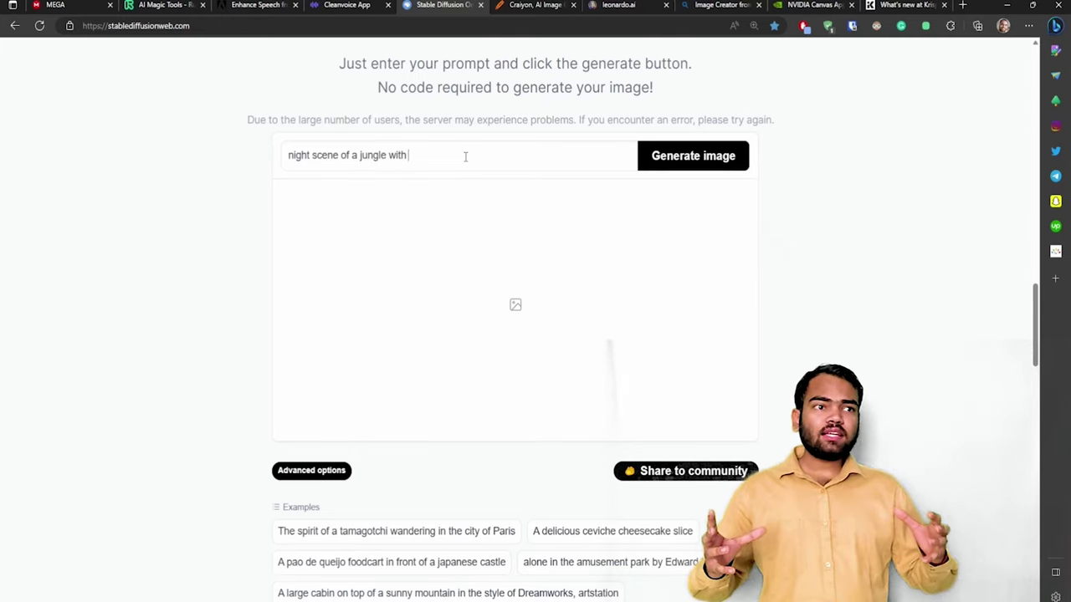
{"action": "type", "text": "cene of a jungle with military "}
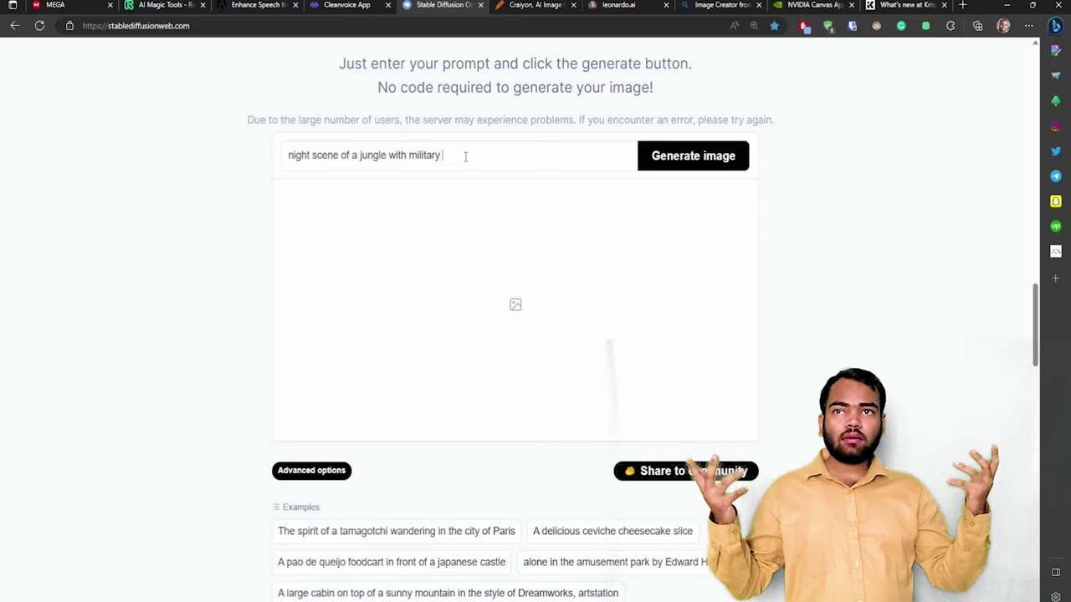
{"action": "type", "text": "v"}
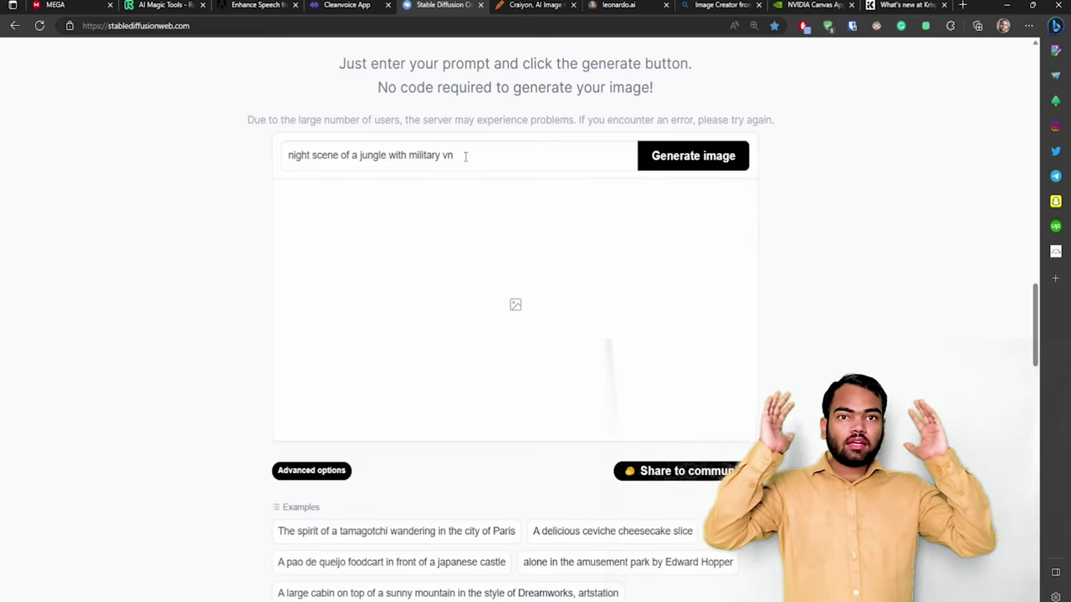
{"action": "type", "text": "anbs"}
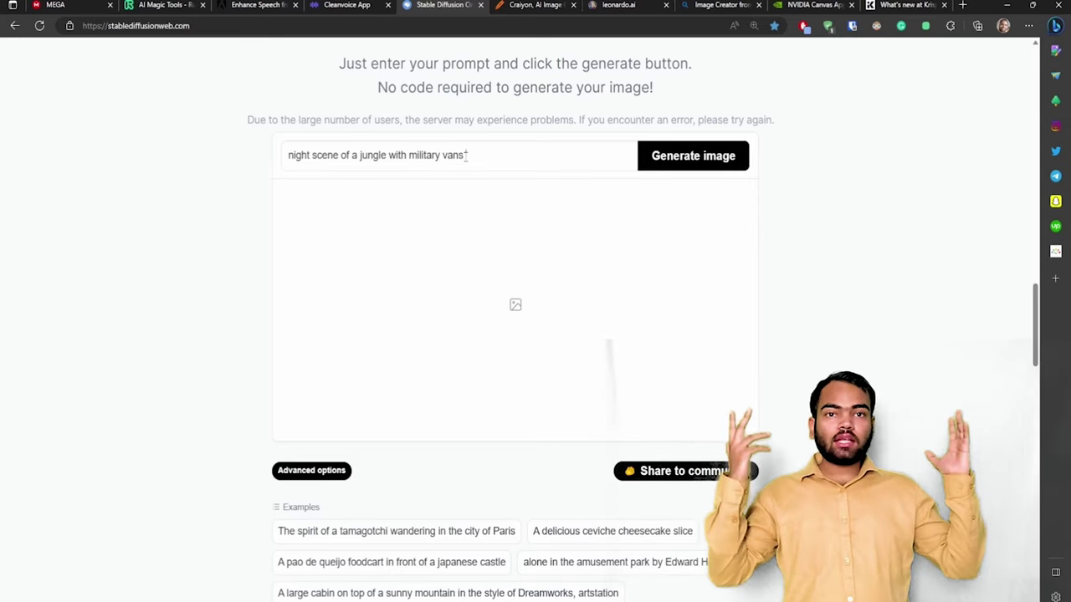
{"action": "type", "text": " and guard"}
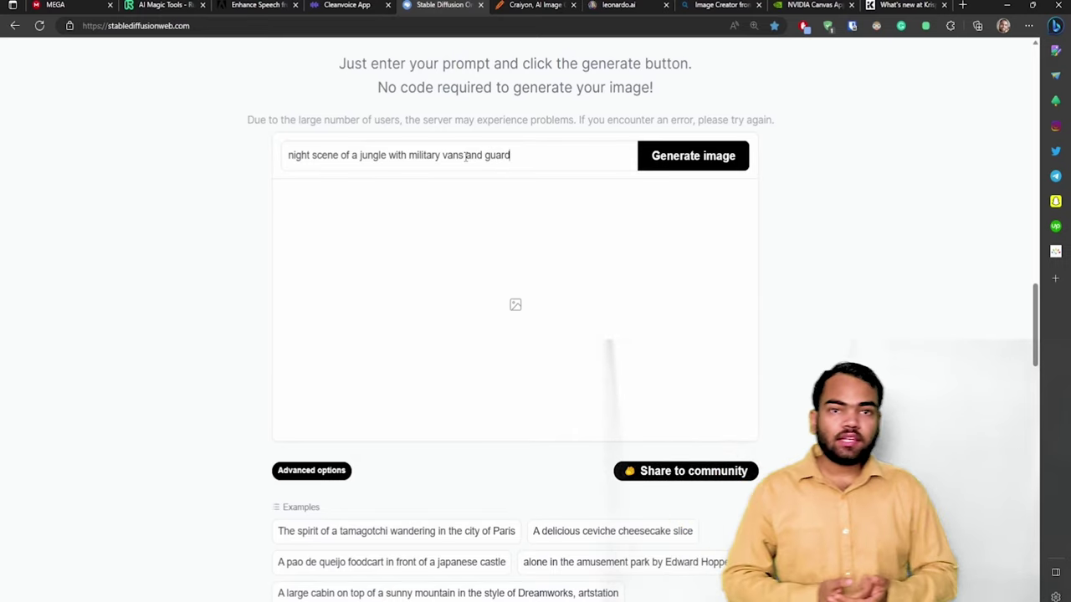
{"action": "type", "text": "s att"}
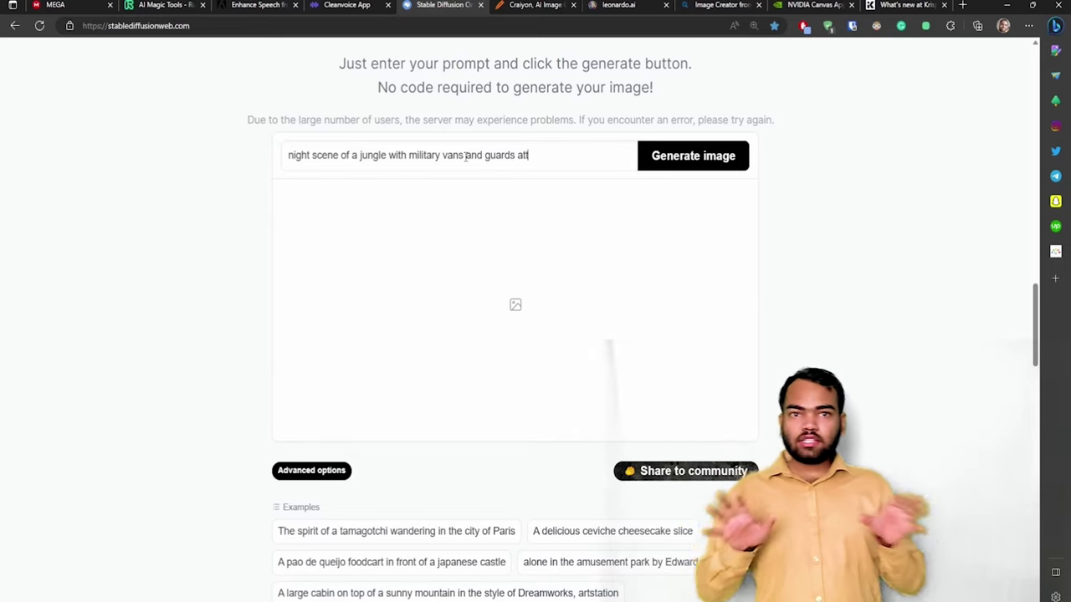
{"action": "type", "text": "acking "}
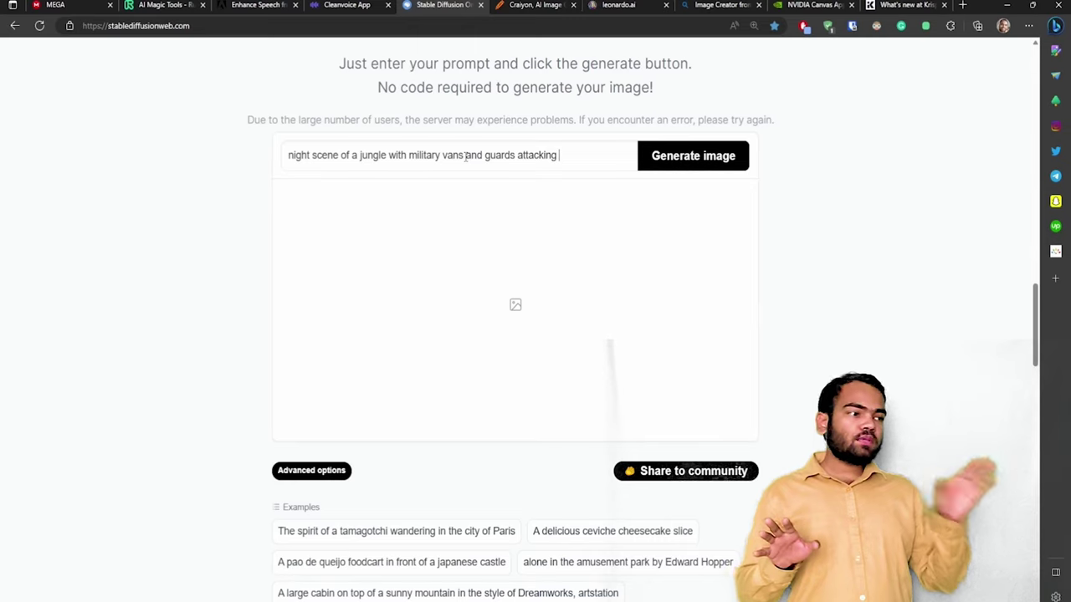
{"action": "type", "text": "on a creature"}
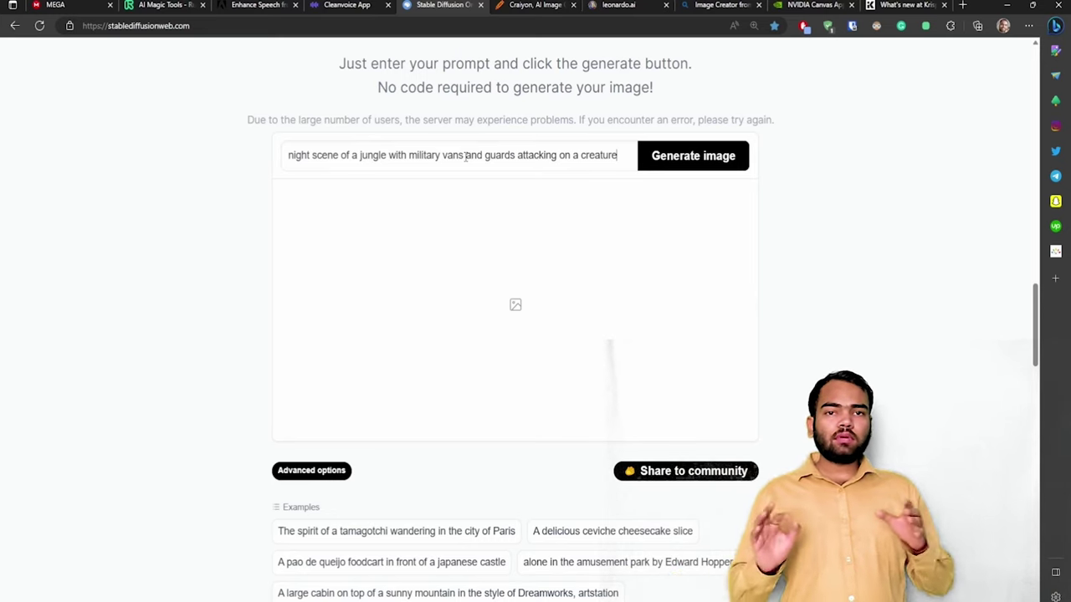
- Copy the whole jungle prompt and start generating the image in Stable Diffusion
{"action": "key", "text": "ctrl+a"}
{"action": "key", "text": "ctrl+c"}
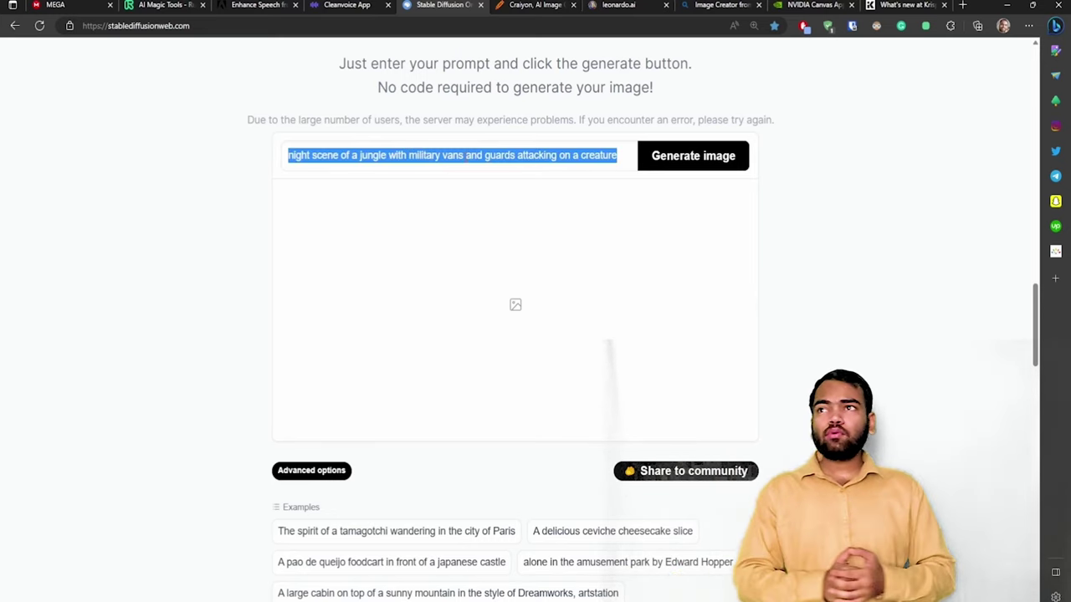
{"action": "left_click", "coordinate": [236, 224]}
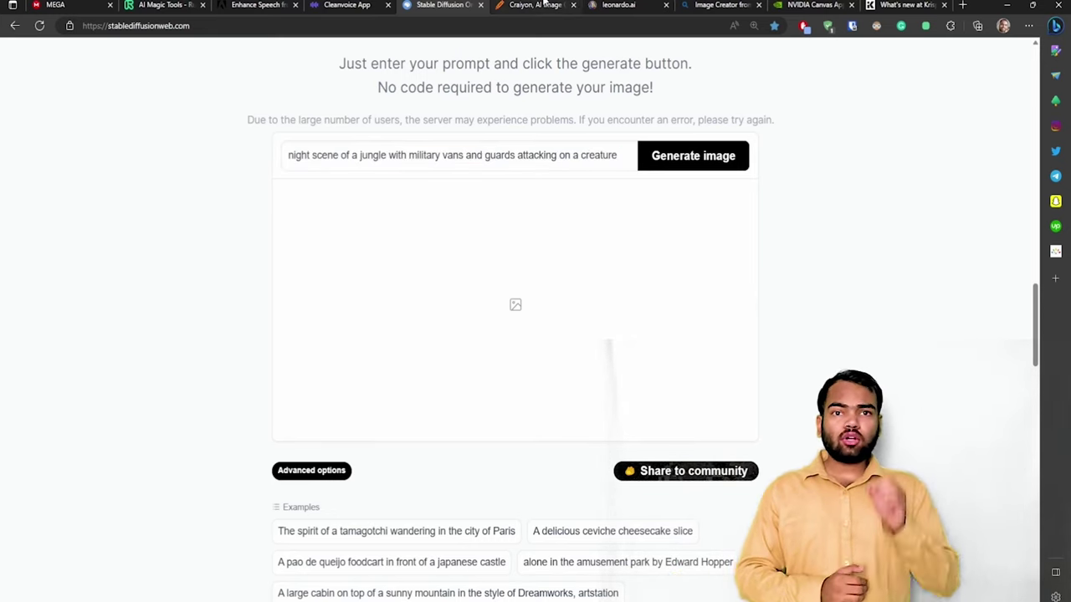
{"action": "left_click", "coordinate": [544, 4]}
{"action": "key", "text": "ctrl+shift+Tab"}
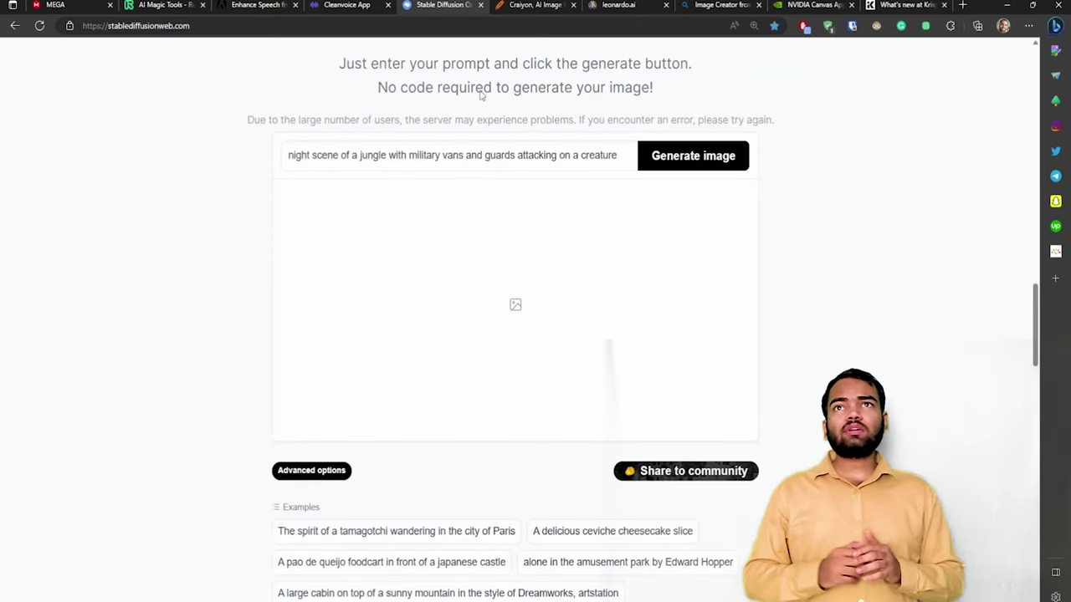
{"action": "left_click", "coordinate": [652, 158]}
- Switch to Craiyon, paste the copied jungle prompt, and draw the images in the Art style
{"action": "left_click", "coordinate": [531, 5]}
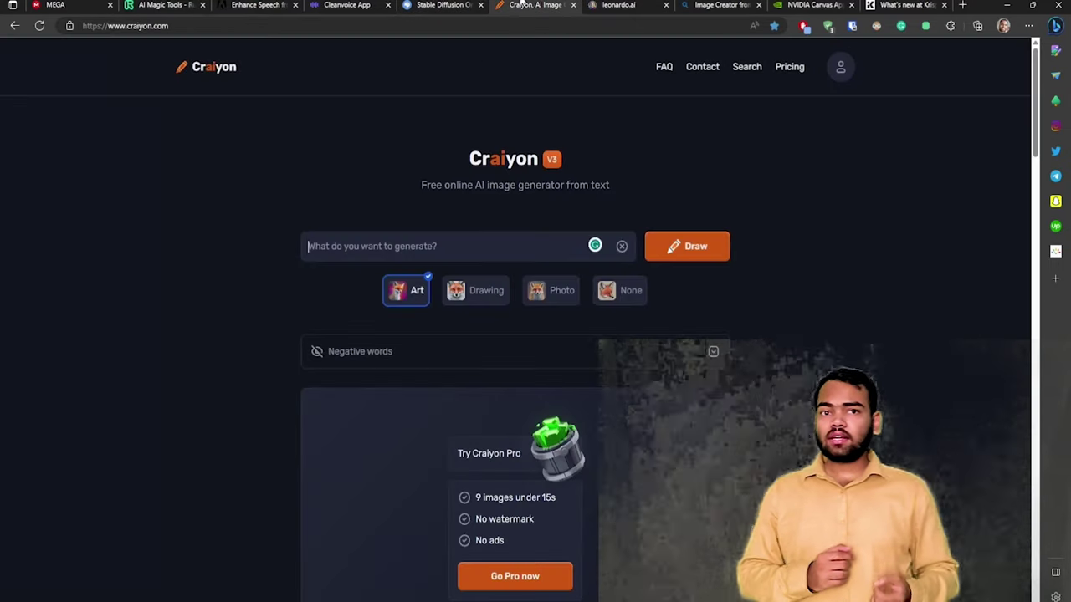
{"action": "left_click", "coordinate": [411, 251]}
{"action": "key", "text": "ctrl+v"}
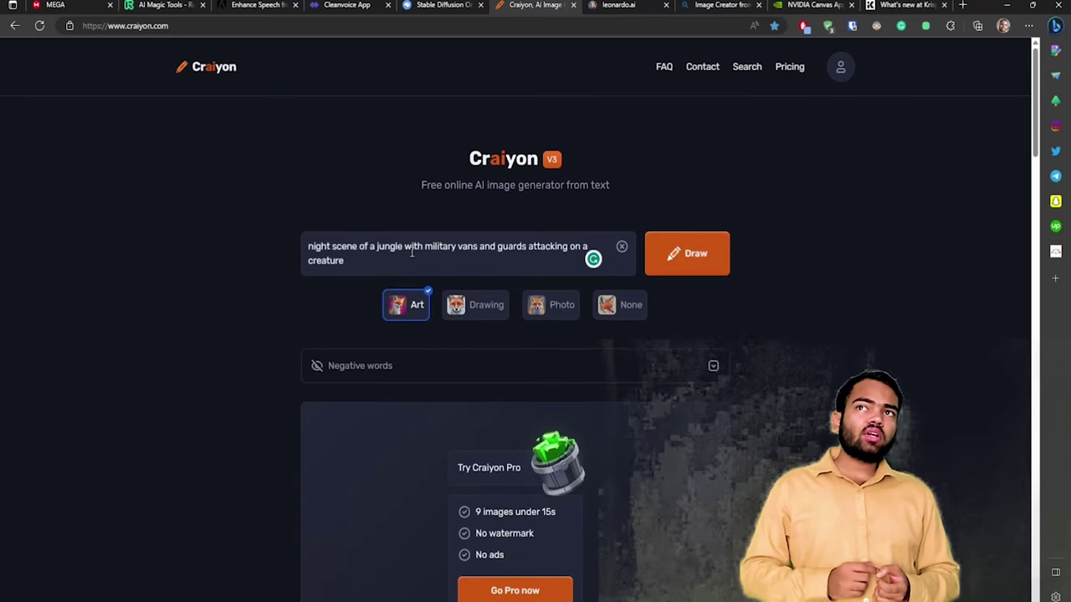
{"action": "left_click", "coordinate": [676, 261]}
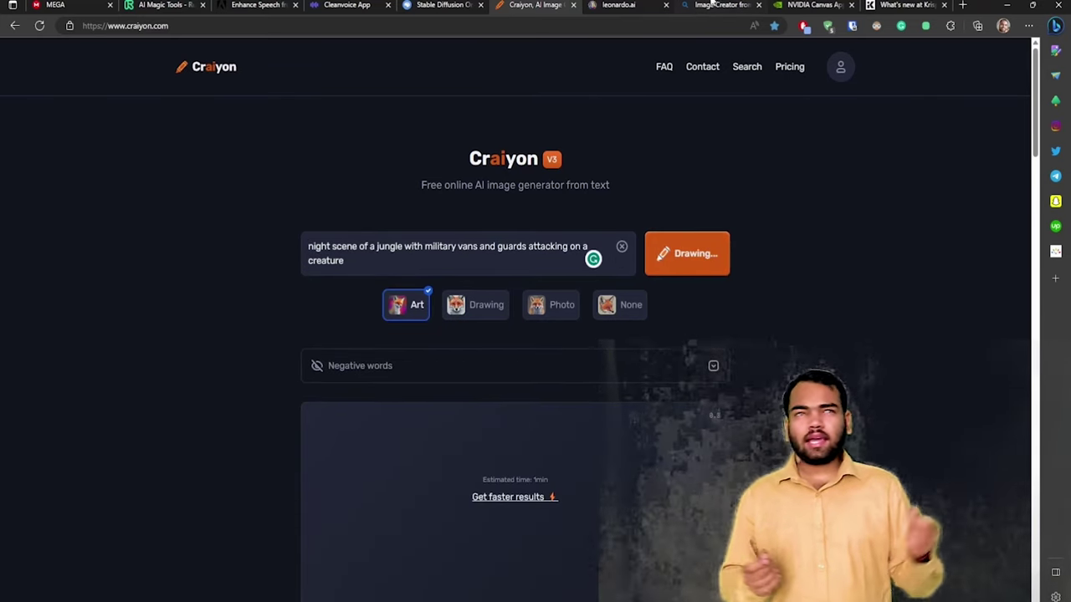
- Switch to Leonardo.Ai and look over the featured models and recent creations on its home page
{"action": "left_click", "coordinate": [625, 5]}
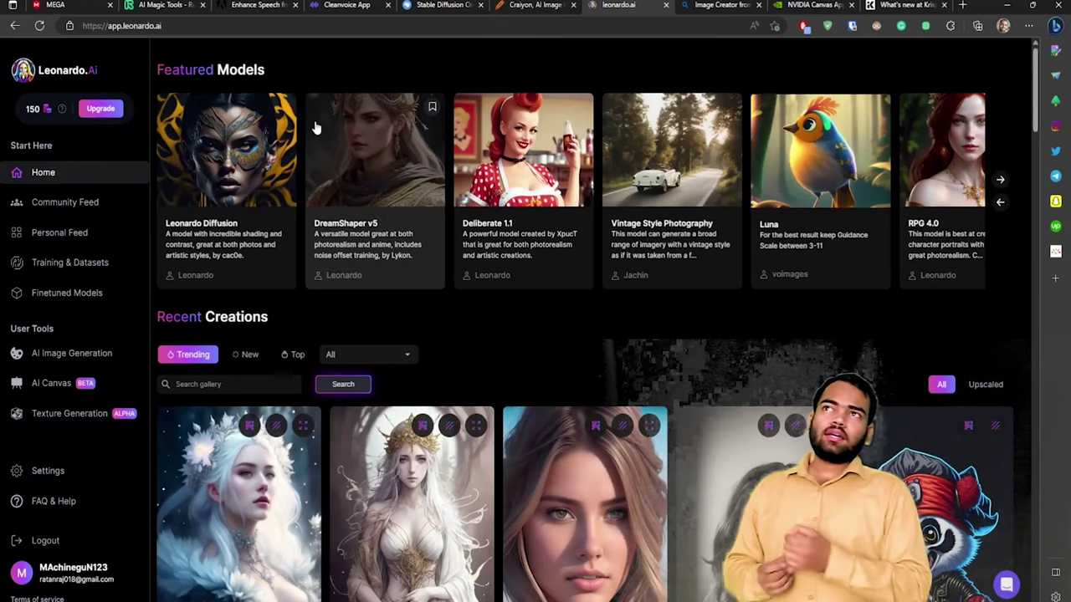
{"action": "scroll", "coordinate": [648, 270], "scroll_direction": "down", "scroll_amount": 3}
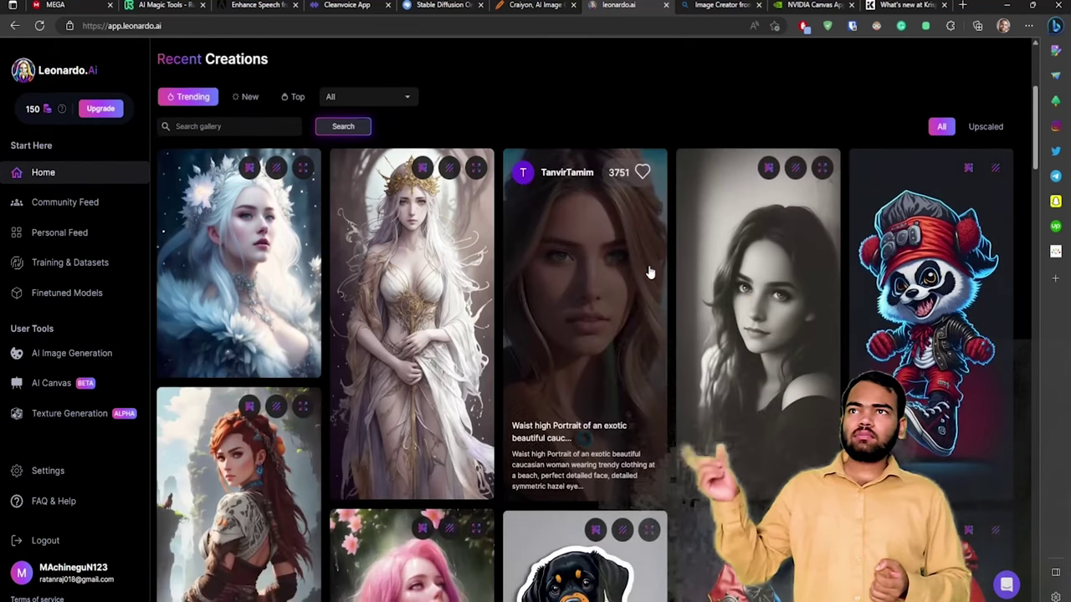
{"action": "scroll", "coordinate": [648, 270], "scroll_direction": "up", "scroll_amount": 3}
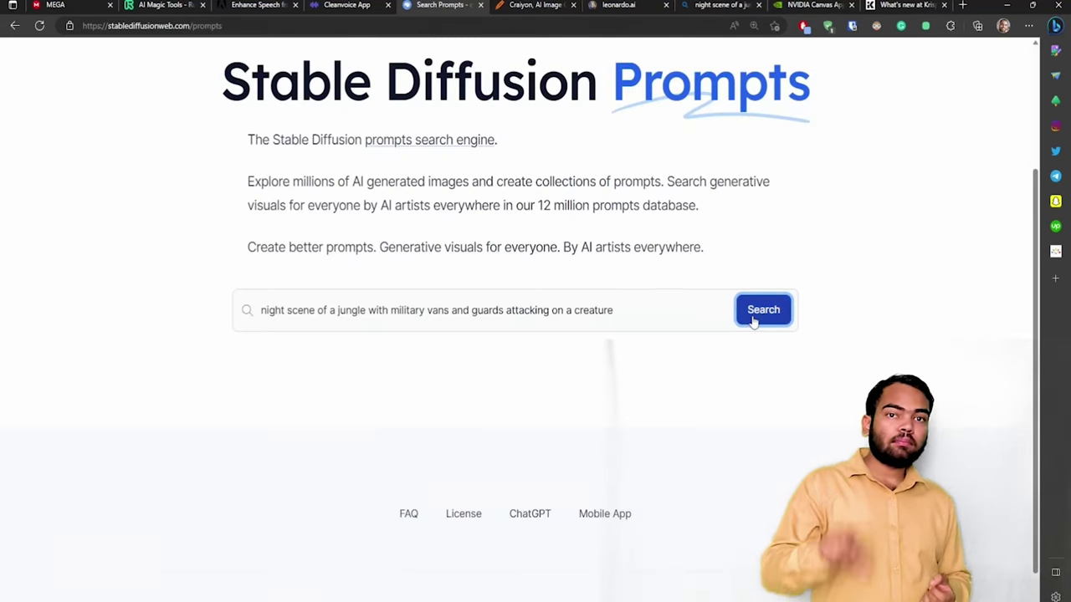
- Reload the Stable Diffusion Prompts page and search for "night scene of a jungle with military vans and guards attacking on a creature"
{"action": "left_click", "coordinate": [40, 26]}
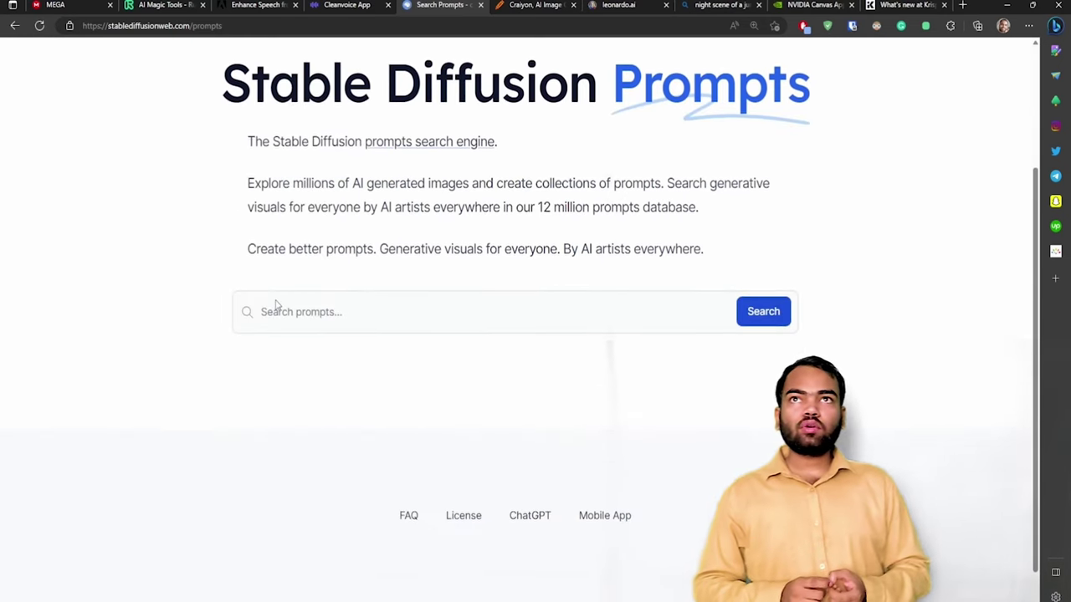
{"action": "left_click", "coordinate": [277, 304]}
{"action": "key", "text": "ctrl+v"}
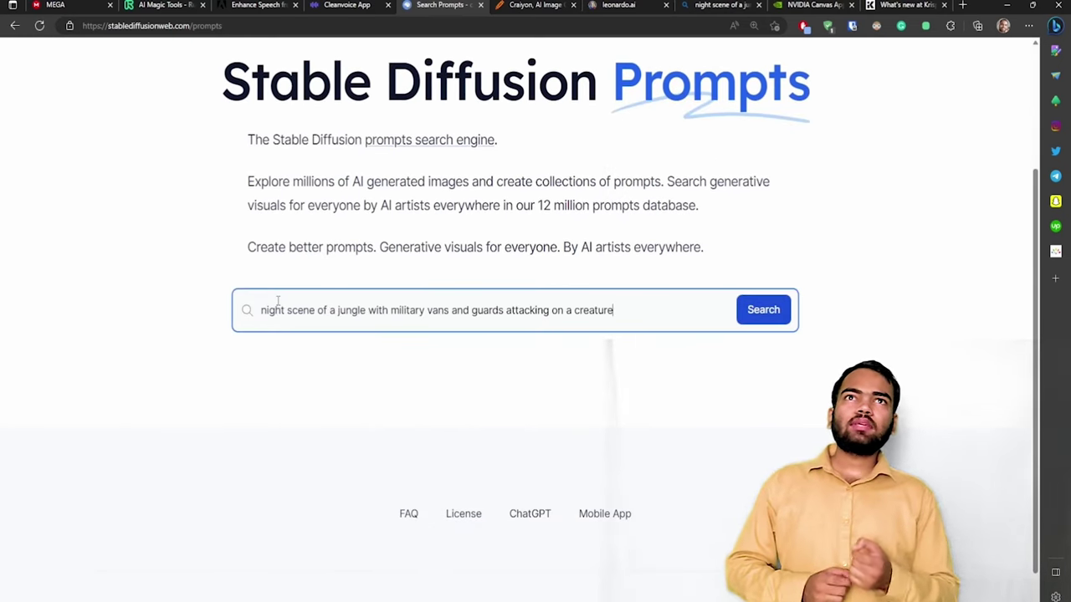
{"action": "scroll", "coordinate": [702, 314], "scroll_direction": "down", "scroll_amount": 1}
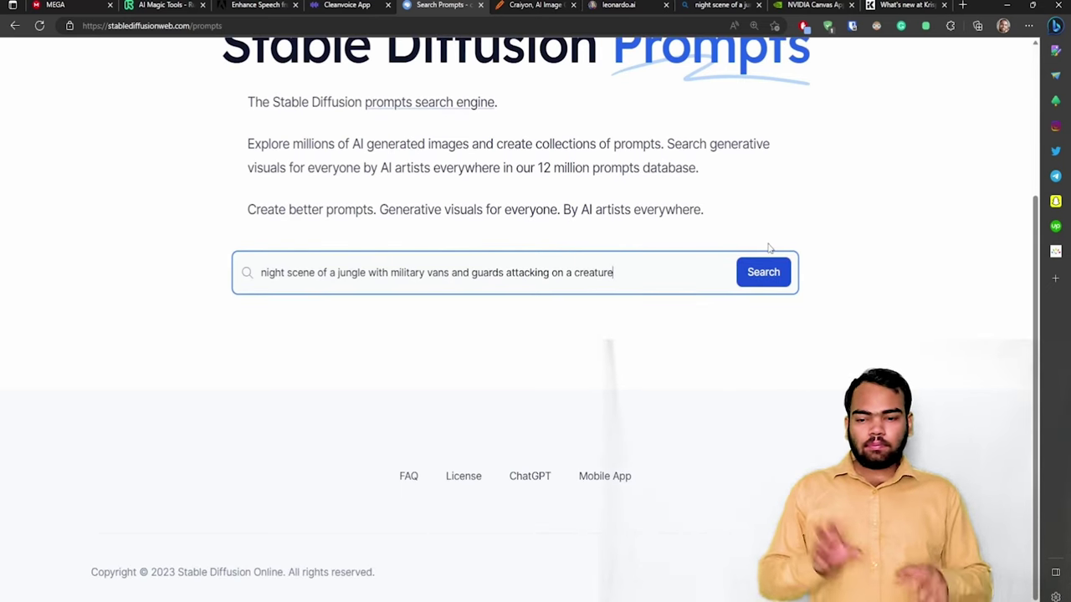
{"action": "left_click", "coordinate": [763, 272]}
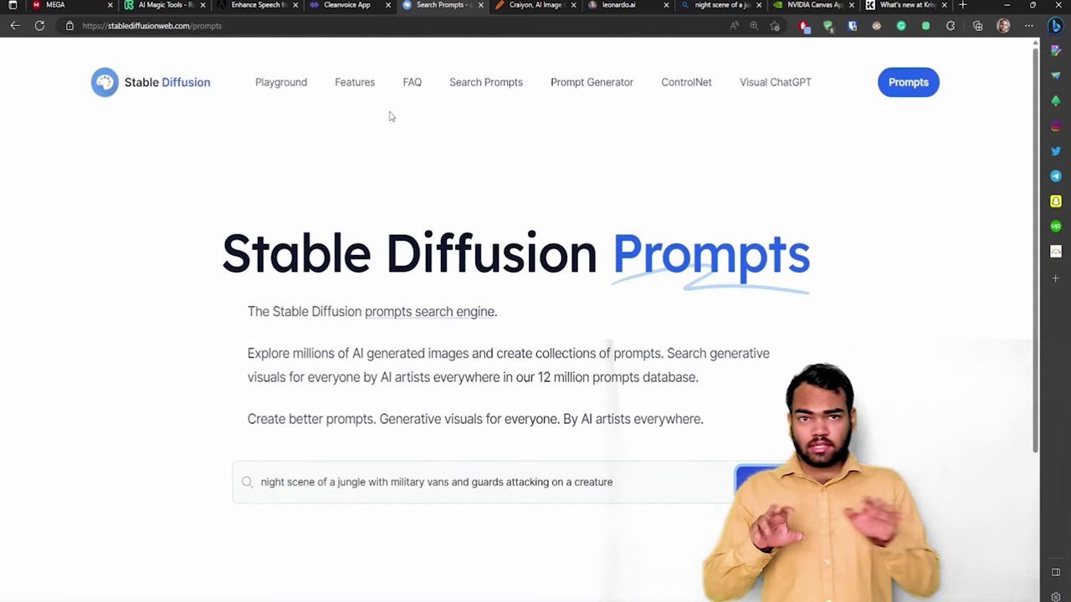
- Return to the Stable Diffusion Online home page and get started for free
{"action": "left_click", "coordinate": [14, 26]}
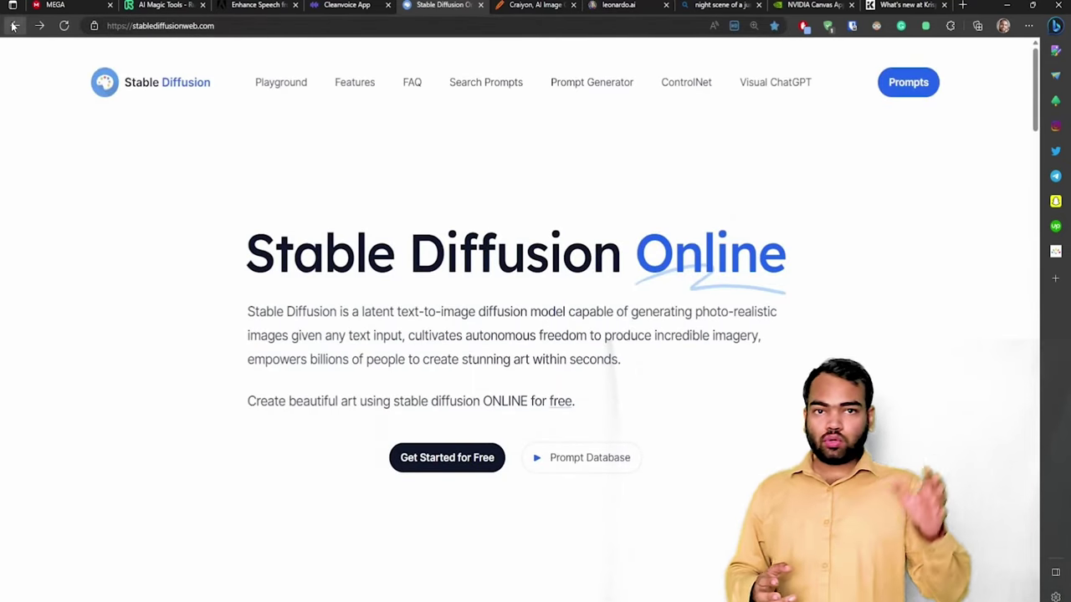
{"action": "left_click", "coordinate": [410, 459]}
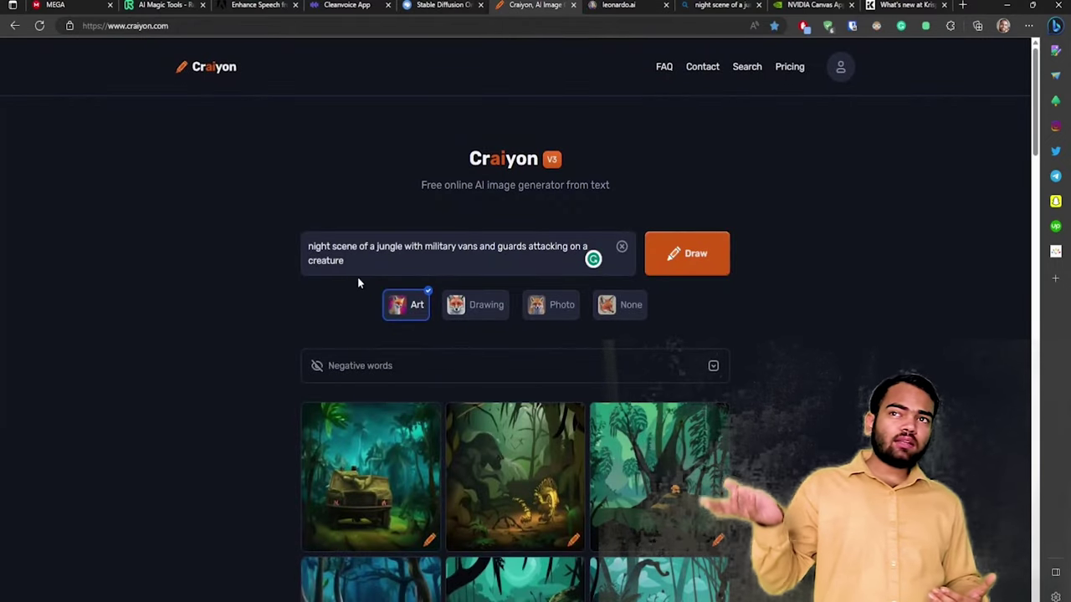
- Review Craiyon's generated jungle images and return to the title and prompt area
{"action": "scroll", "coordinate": [272, 284], "scroll_direction": "down", "scroll_amount": 2}
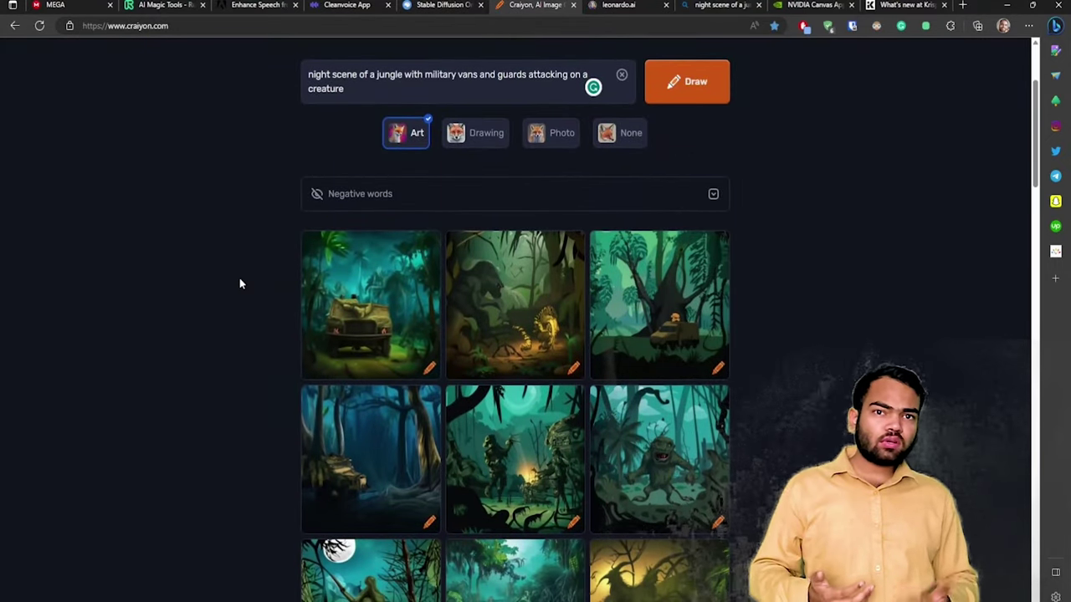
{"action": "scroll", "coordinate": [239, 284], "scroll_direction": "up", "scroll_amount": 1}
{"action": "scroll", "coordinate": [240, 283], "scroll_direction": "up", "scroll_amount": 1}
{"action": "left_click_drag", "start_coordinate": [541, 159], "coordinate": [460, 135]}
{"action": "left_click", "coordinate": [460, 134]}
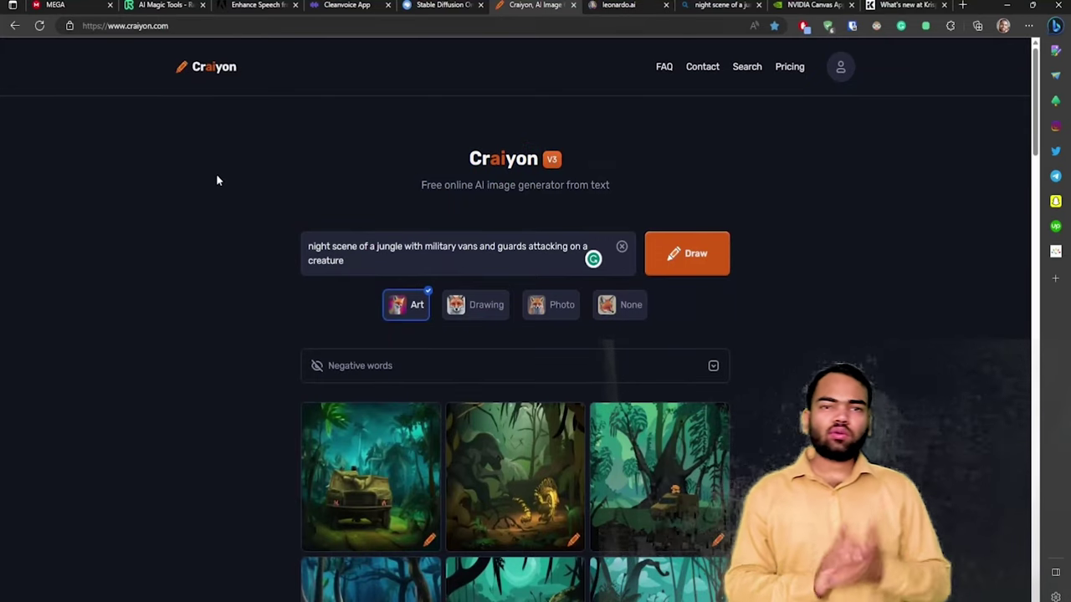
- Try to upscale the Craiyon results without selecting an image, and go back to the upper rows of the image grid
{"action": "scroll", "coordinate": [217, 178], "scroll_direction": "down", "scroll_amount": 3}
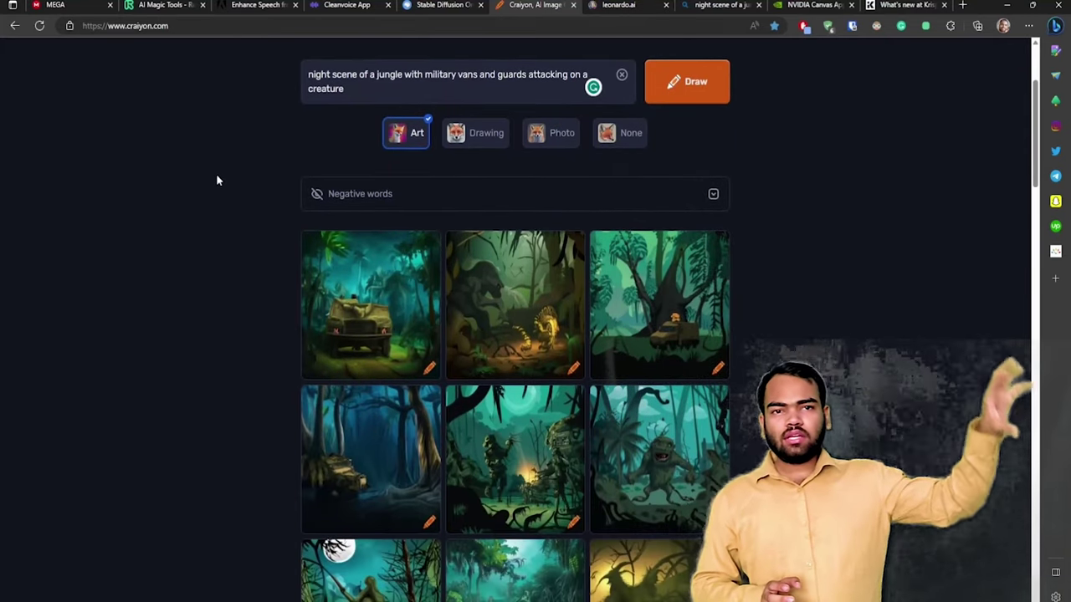
{"action": "scroll", "coordinate": [217, 180], "scroll_direction": "down", "scroll_amount": 2}
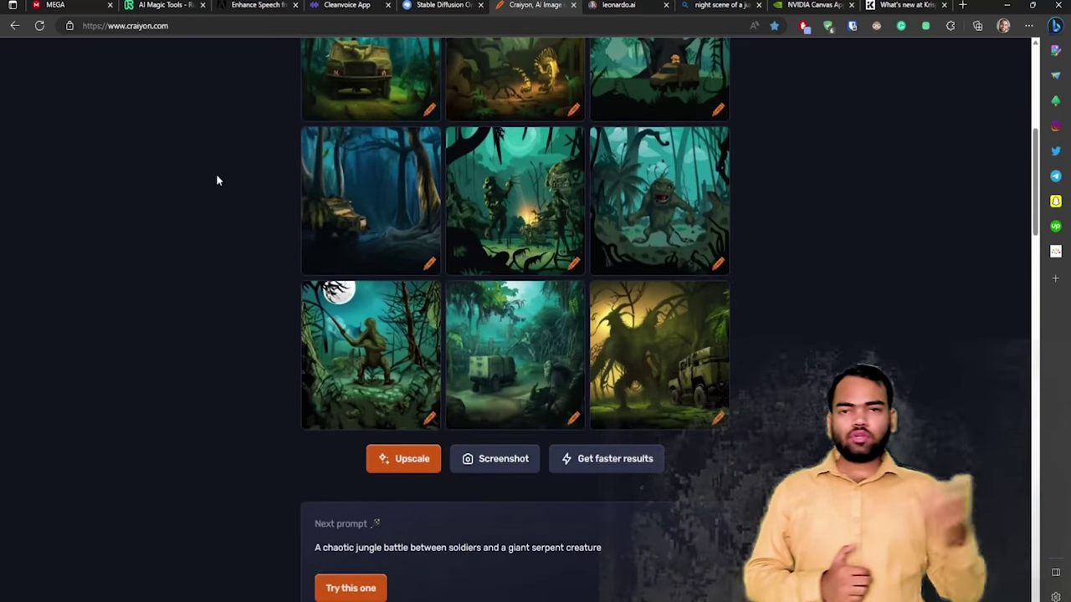
{"action": "left_click", "coordinate": [383, 461]}
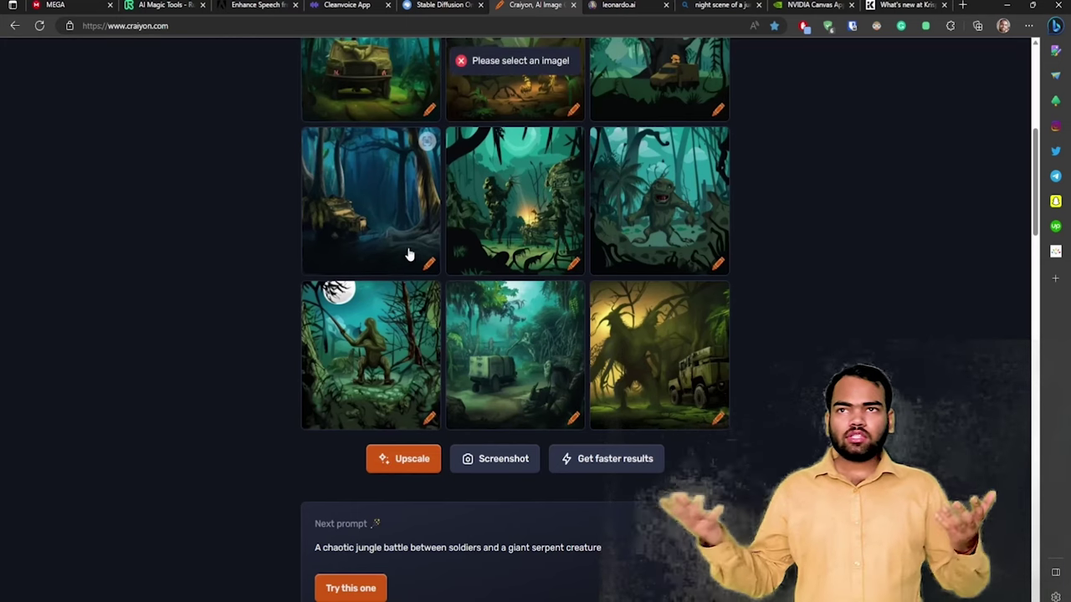
{"action": "mouse_move", "coordinate": [342, 246]}
{"action": "scroll", "coordinate": [342, 245], "scroll_direction": "up", "scroll_amount": 3}
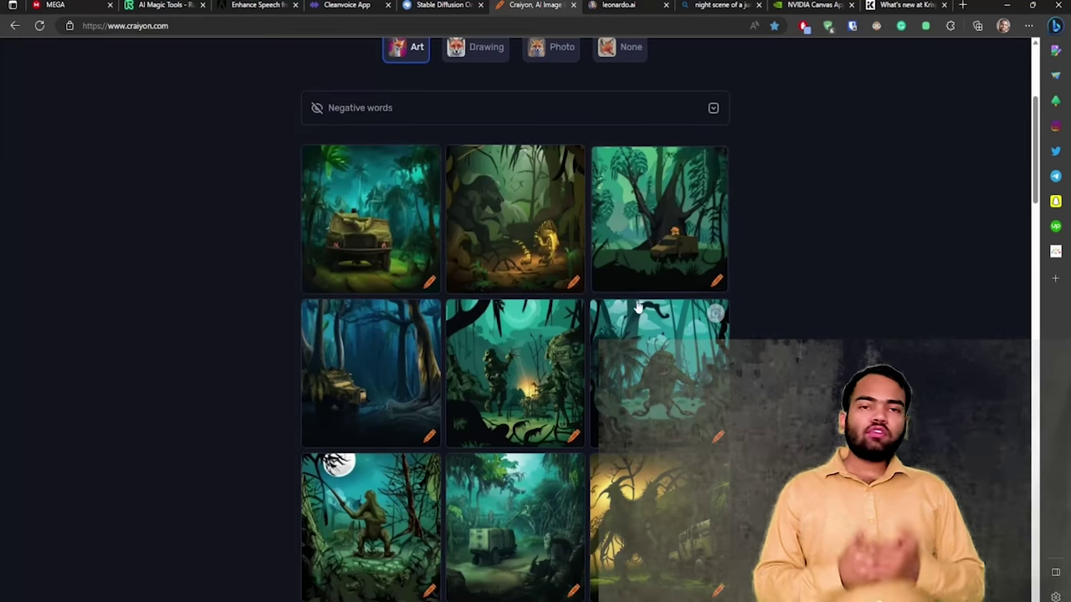
- Switch from Craiyon to Stable Diffusion Prompts, reload the page and search for "night scene of a jungle with military vans and guards attacking on a creature"
{"action": "scroll", "coordinate": [652, 376], "scroll_direction": "down", "scroll_amount": 2}
{"action": "left_click", "coordinate": [649, 416]}
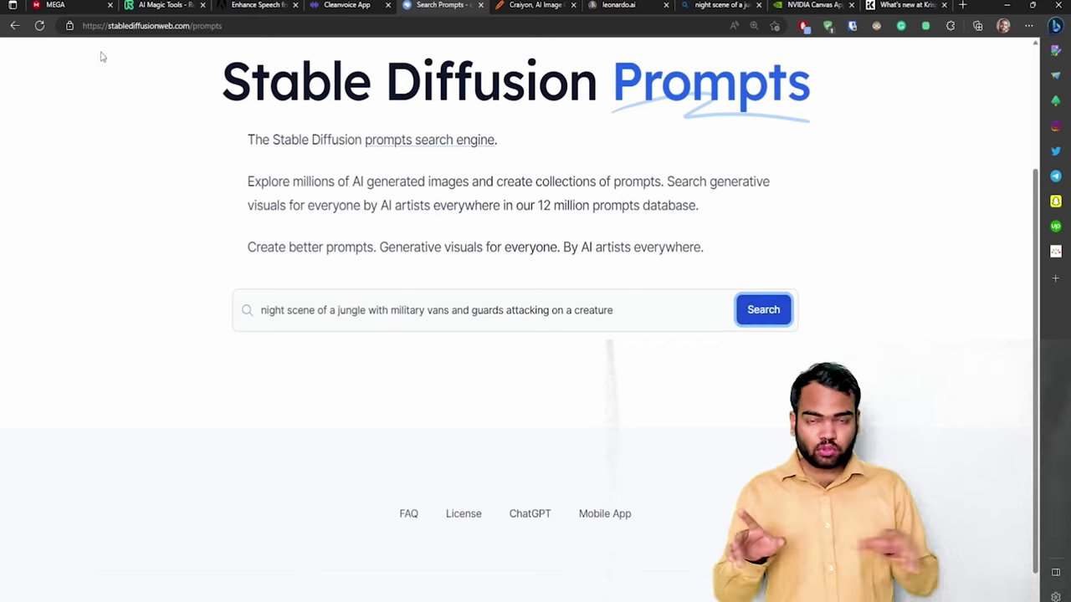
{"action": "left_click", "coordinate": [41, 26]}
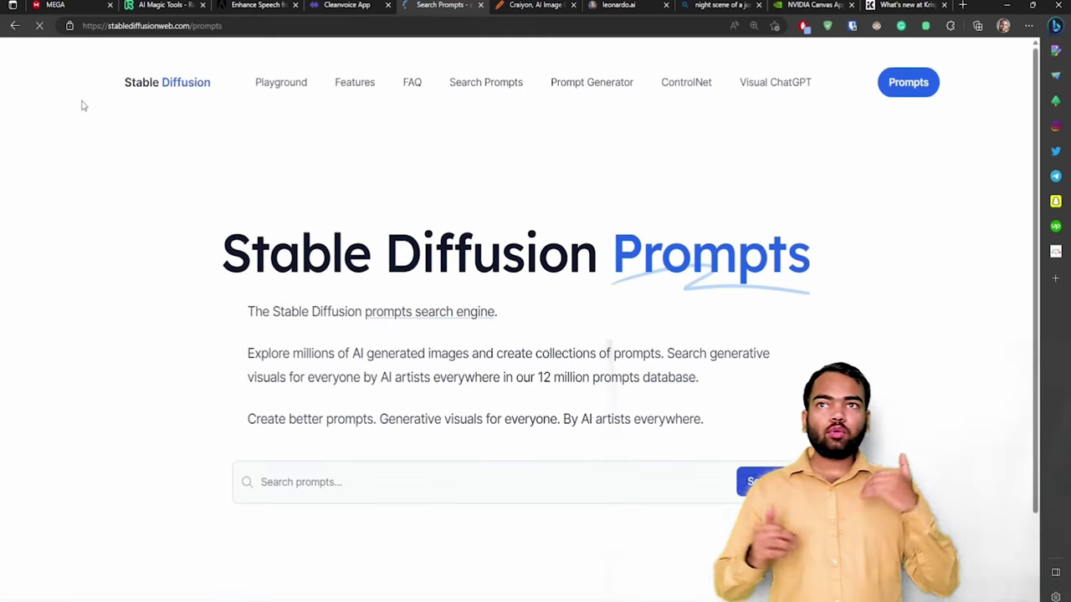
{"action": "left_click", "coordinate": [278, 306]}
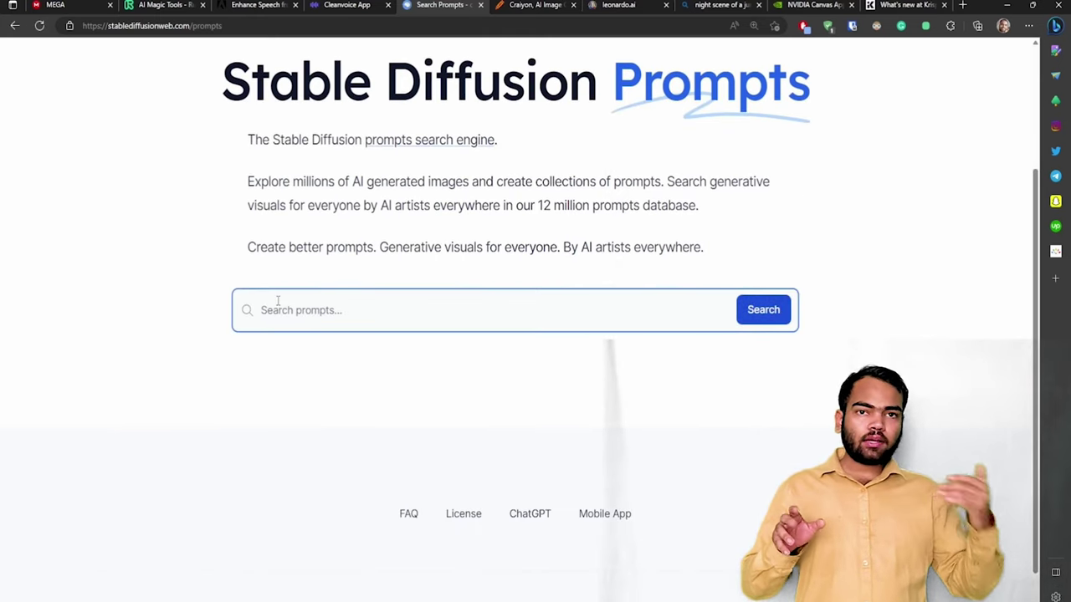
{"action": "type", "text": "night scene of a jungle with military vans and guards attacking on a creature"}
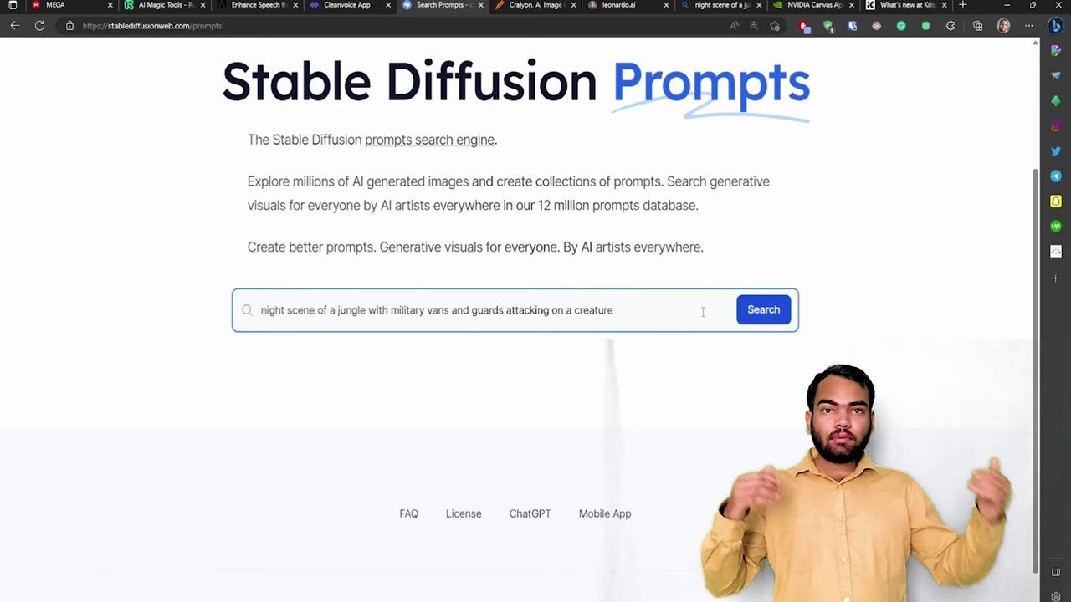
{"action": "scroll", "coordinate": [703, 310], "scroll_direction": "down", "scroll_amount": 1}
{"action": "left_click", "coordinate": [757, 273]}
{"action": "scroll", "coordinate": [757, 273], "scroll_direction": "up", "scroll_amount": 3}
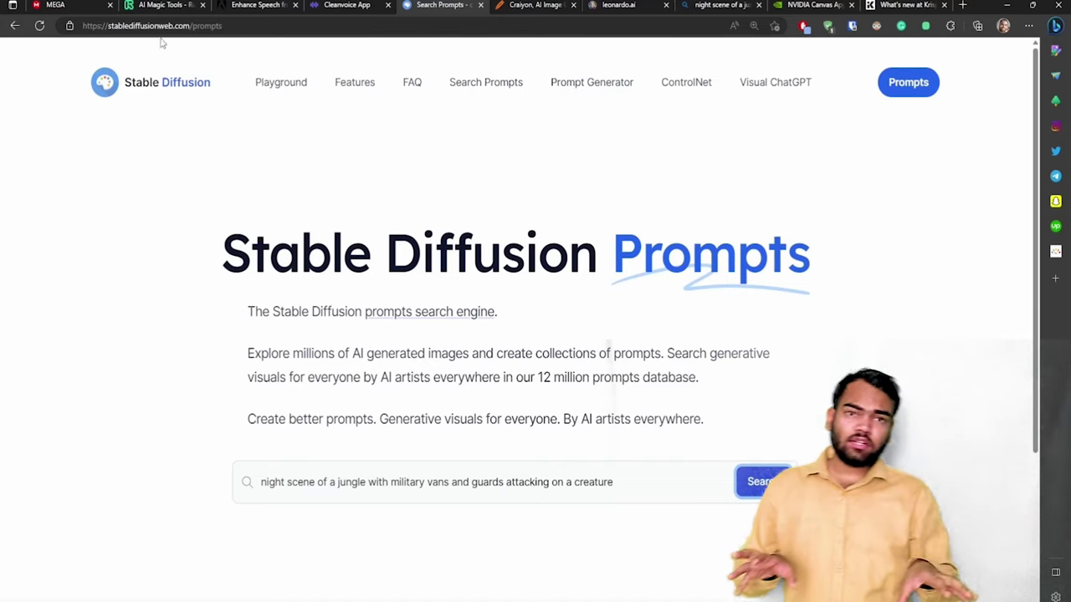
- Go back to the Stable Diffusion Online home page, get started for free and look over its introduction
{"action": "left_click", "coordinate": [14, 26]}
{"action": "left_click", "coordinate": [14, 26]}
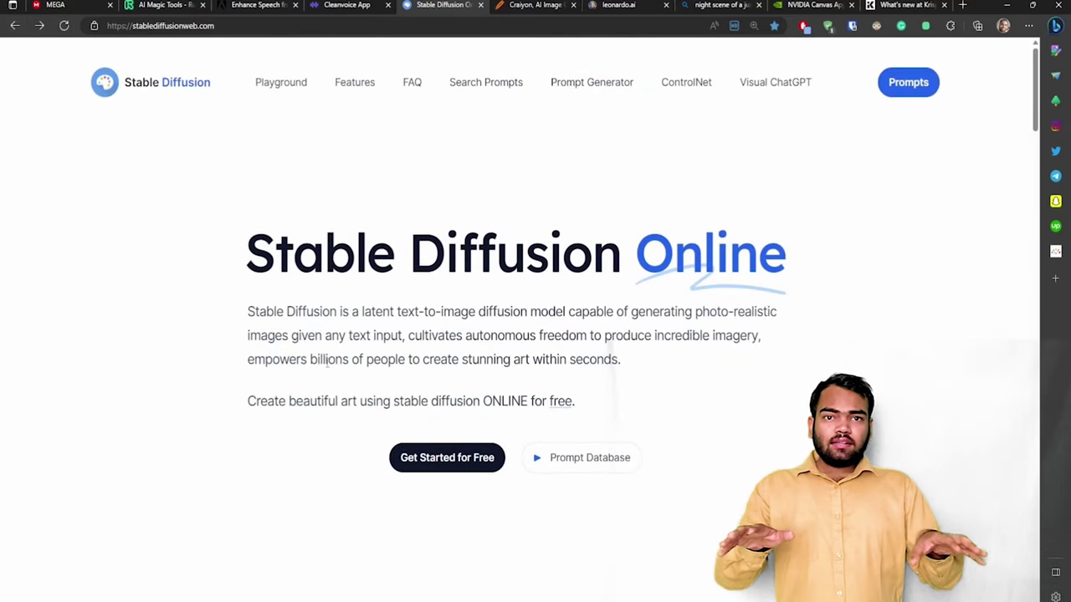
{"action": "left_click", "coordinate": [412, 459]}
{"action": "left_click", "coordinate": [14, 25]}
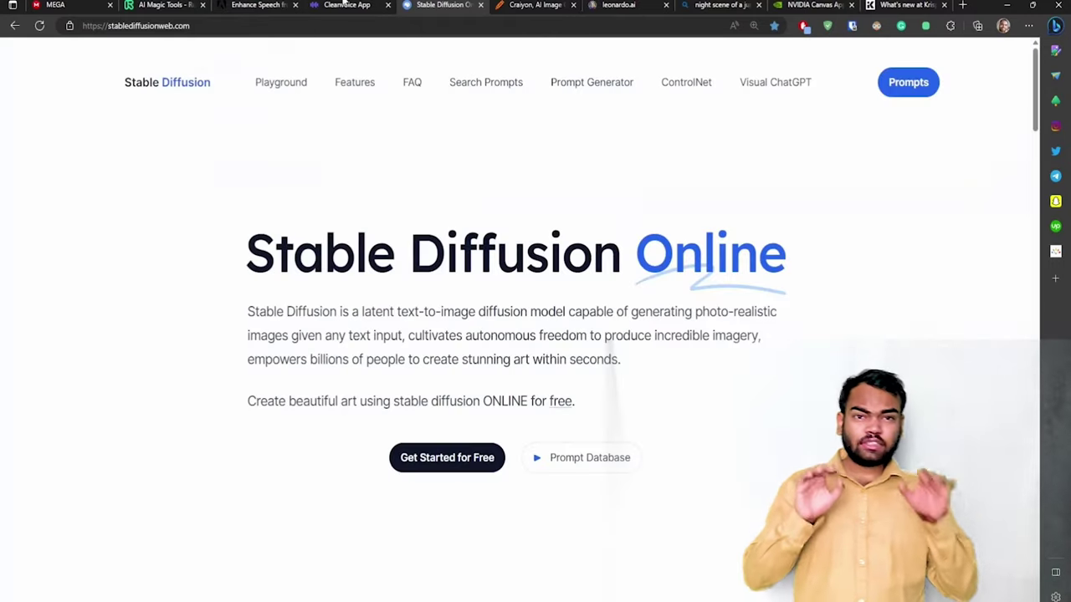
{"action": "scroll", "coordinate": [423, 330], "scroll_direction": "down", "scroll_amount": 5}
{"action": "scroll", "coordinate": [423, 331], "scroll_direction": "up", "scroll_amount": 3}
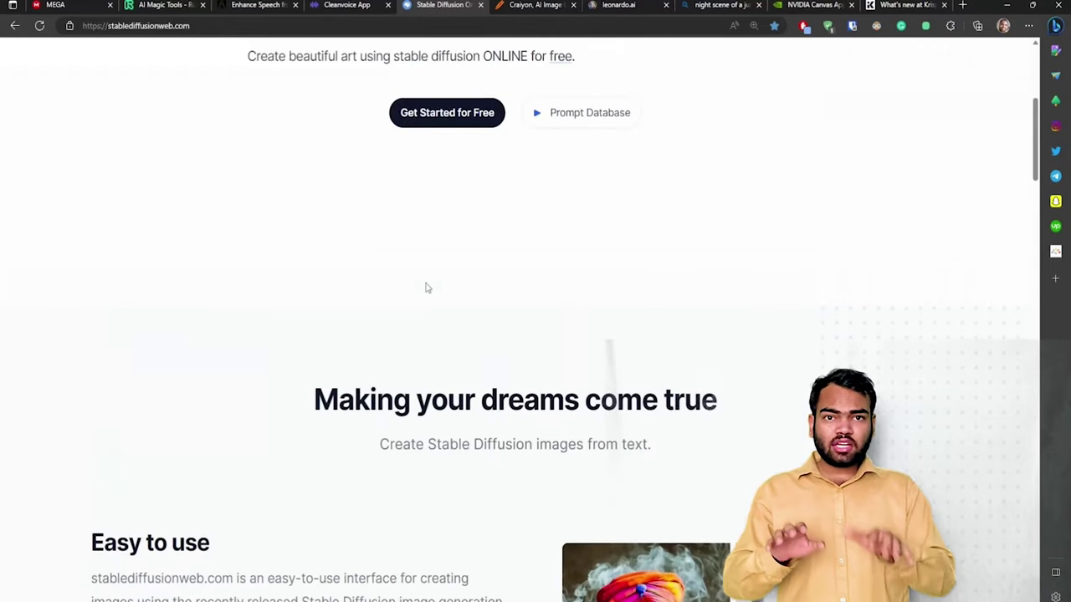
{"action": "left_click", "coordinate": [443, 126]}
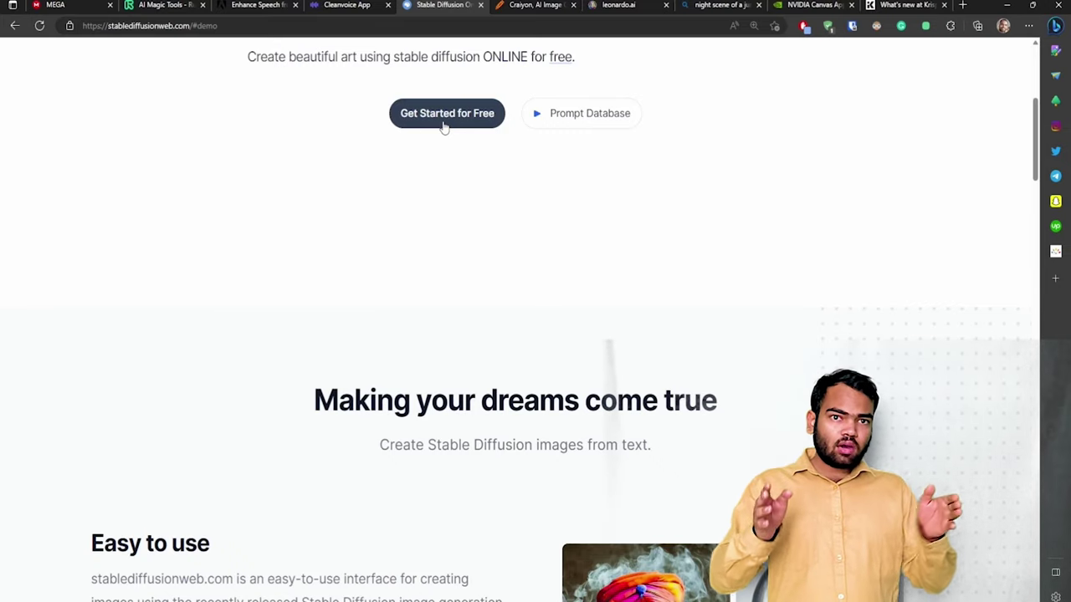
{"action": "scroll", "coordinate": [444, 143], "scroll_direction": "up", "scroll_amount": 4}
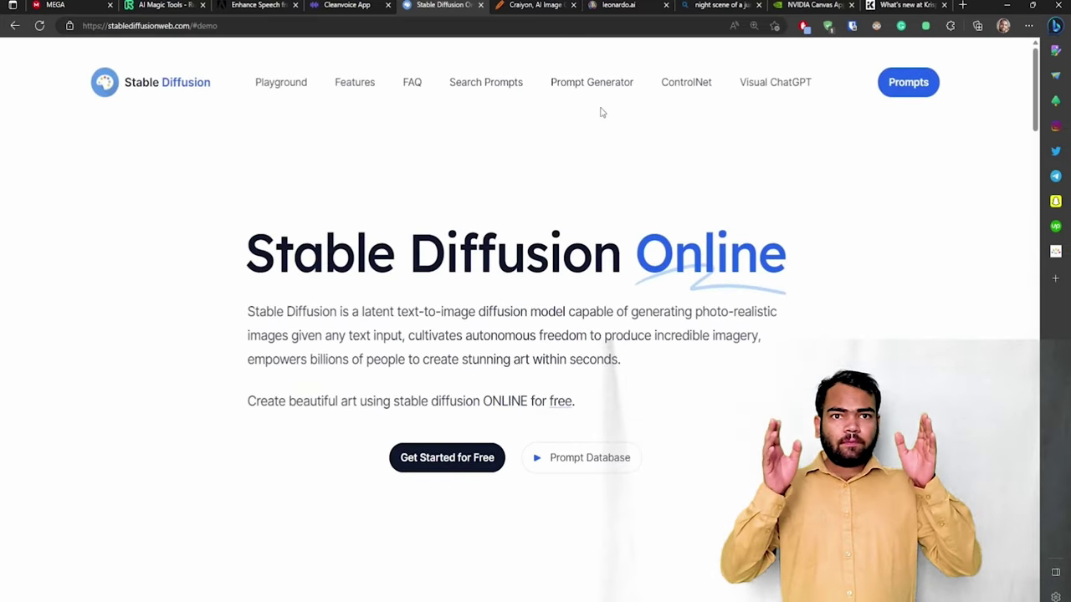
- Switch to Craiyon, review the generated jungle images and return to the page title and prompt area
{"action": "key", "text": "ctrl+Tab"}
{"action": "scroll", "coordinate": [335, 284], "scroll_direction": "down", "scroll_amount": 2}
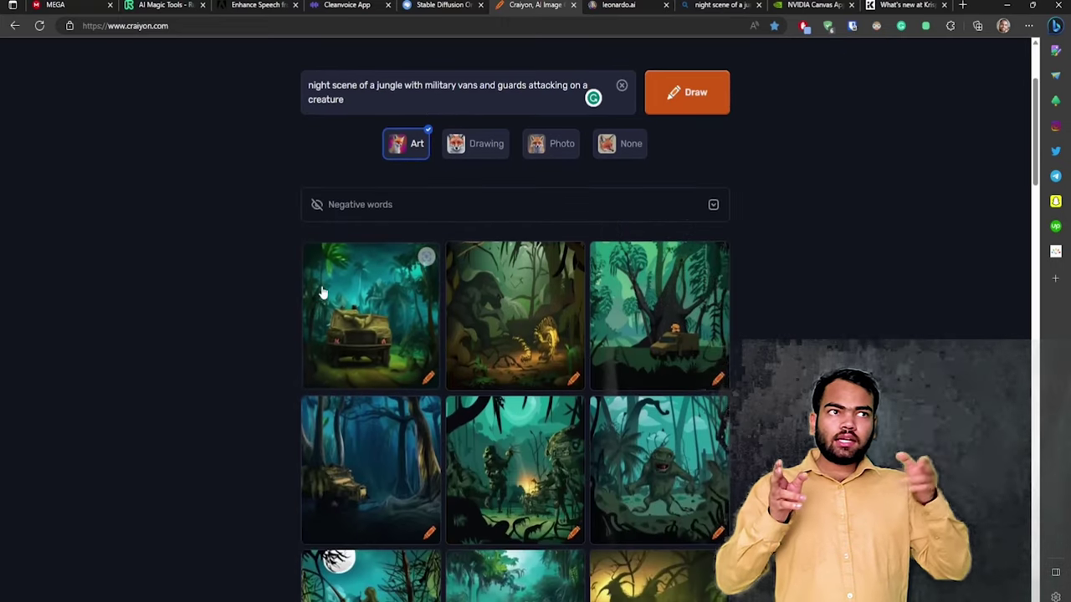
{"action": "scroll", "coordinate": [293, 289], "scroll_direction": "down", "scroll_amount": 1}
{"action": "scroll", "coordinate": [239, 283], "scroll_direction": "down", "scroll_amount": 2}
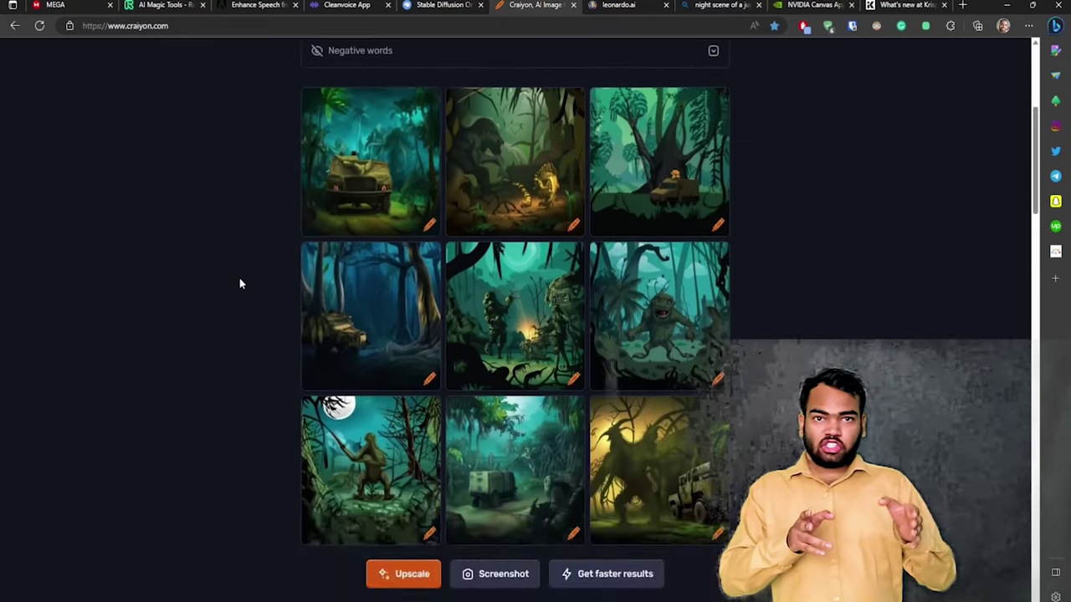
{"action": "scroll", "coordinate": [240, 283], "scroll_direction": "up", "scroll_amount": 4}
{"action": "left_click_drag", "start_coordinate": [420, 185], "coordinate": [534, 185]}
{"action": "left_click", "coordinate": [569, 148]}
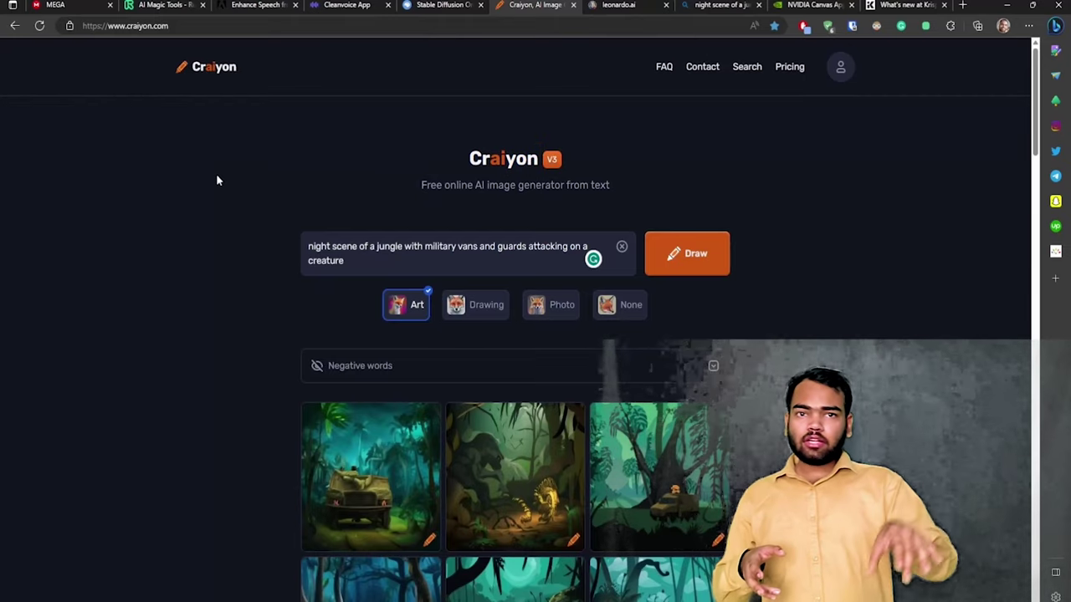
- Go through the Craiyon image grid and try to upscale the results without selecting an image
{"action": "scroll", "coordinate": [216, 177], "scroll_direction": "down", "scroll_amount": 2}
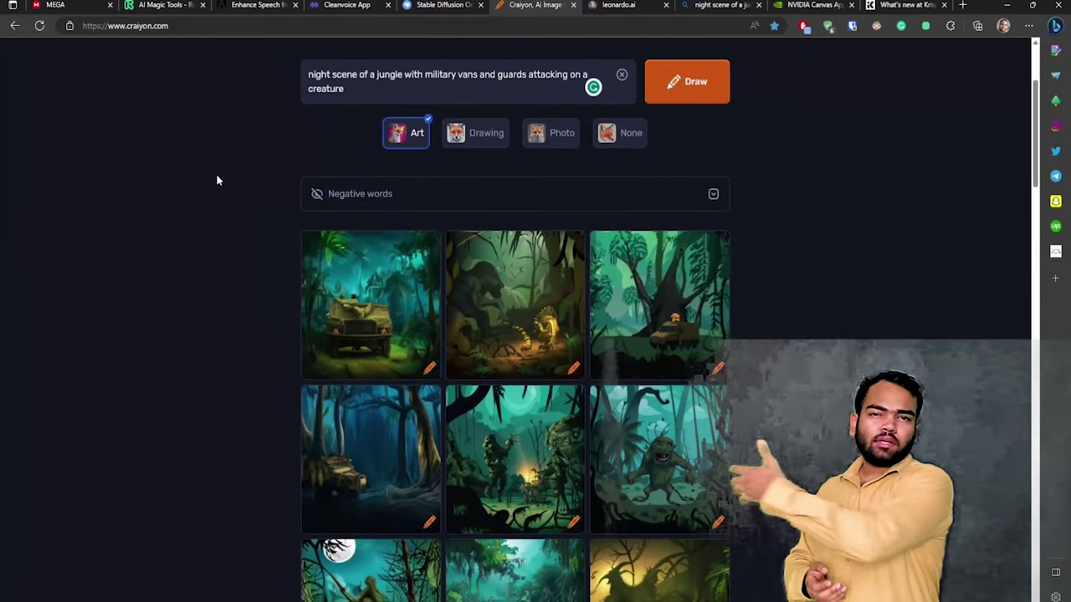
{"action": "scroll", "coordinate": [215, 179], "scroll_direction": "down", "scroll_amount": 3}
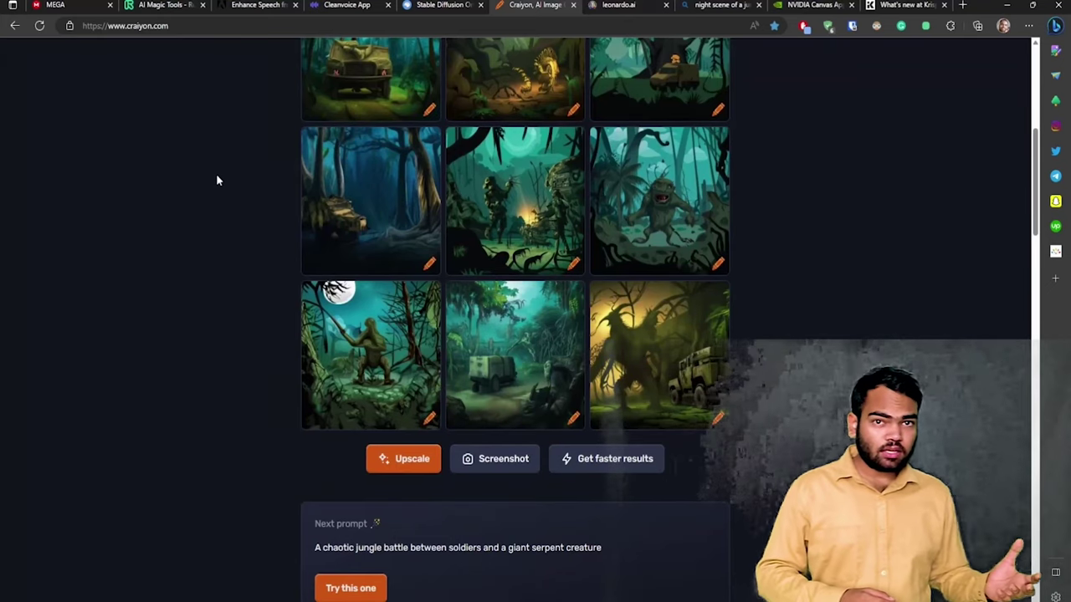
{"action": "left_click", "coordinate": [381, 462]}
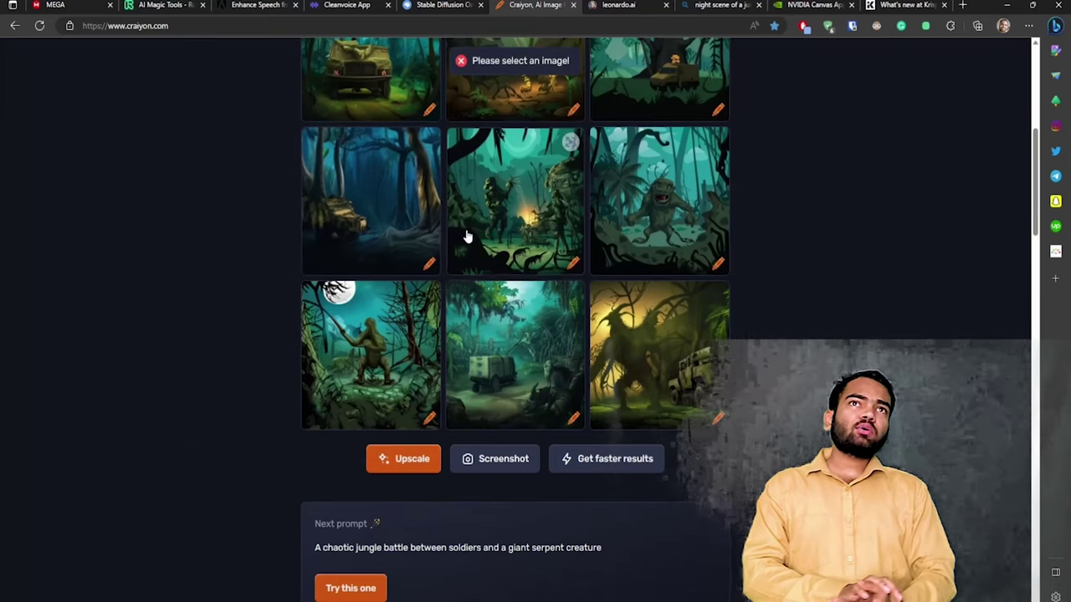
{"action": "scroll", "coordinate": [343, 245], "scroll_direction": "up", "scroll_amount": 2}
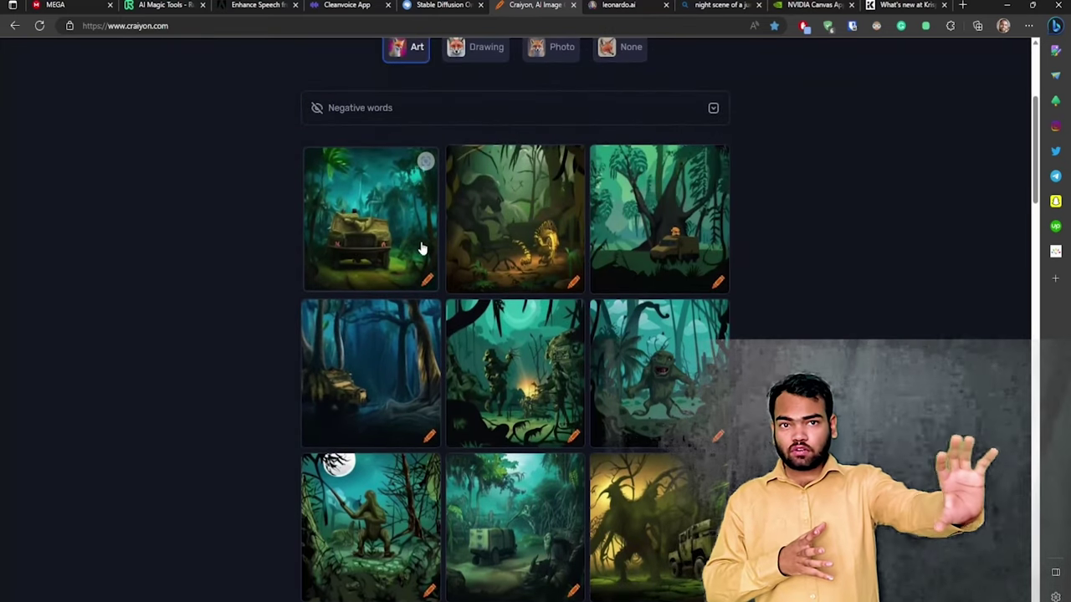
{"action": "scroll", "coordinate": [636, 266], "scroll_direction": "down", "scroll_amount": 1}
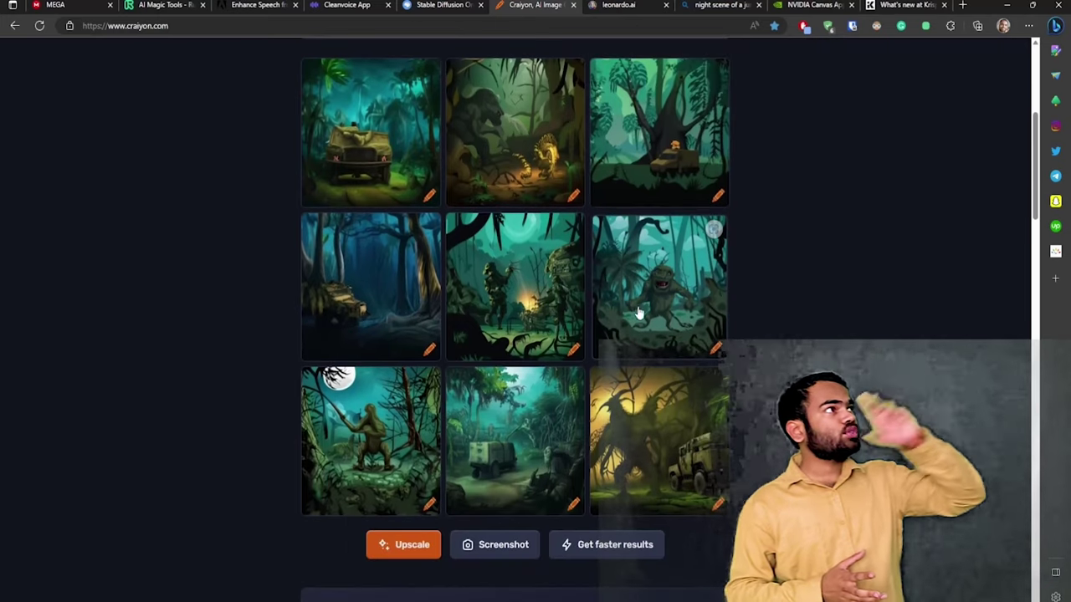
{"action": "left_click", "coordinate": [650, 416]}
- Switch to Stable Diffusion, return to its home page, open the free playground and look over the page's feature sections
{"action": "left_click", "coordinate": [444, 5]}
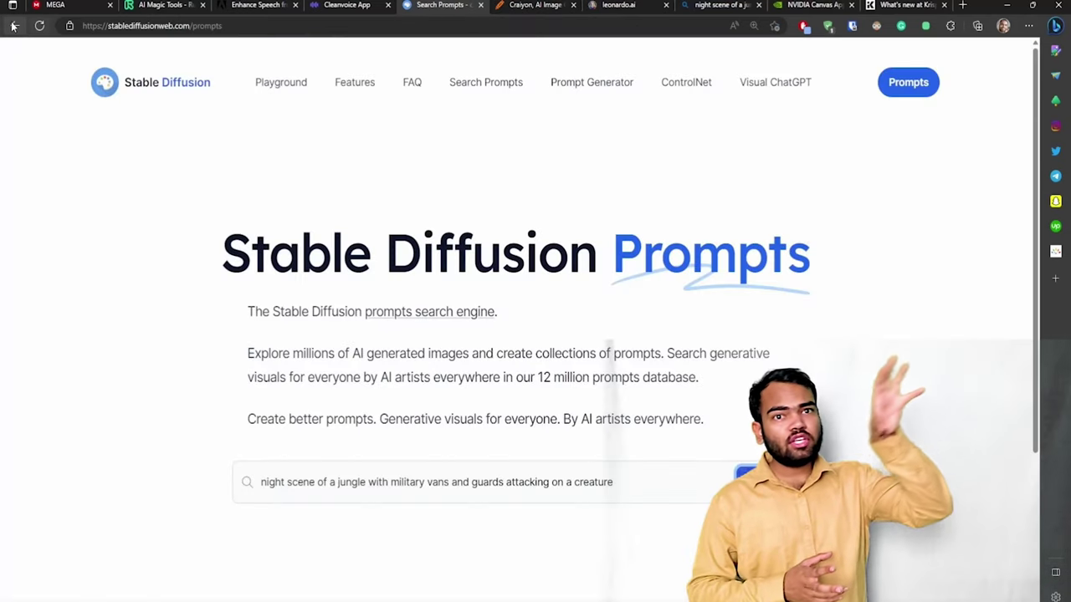
{"action": "left_click", "coordinate": [13, 26]}
{"action": "left_click", "coordinate": [13, 26]}
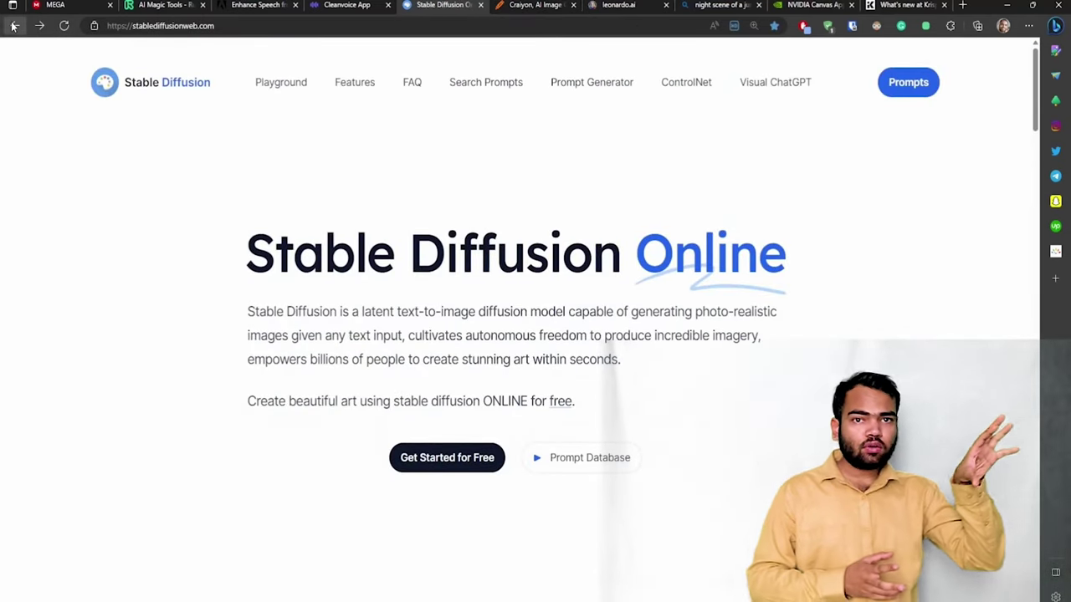
{"action": "left_click", "coordinate": [447, 458]}
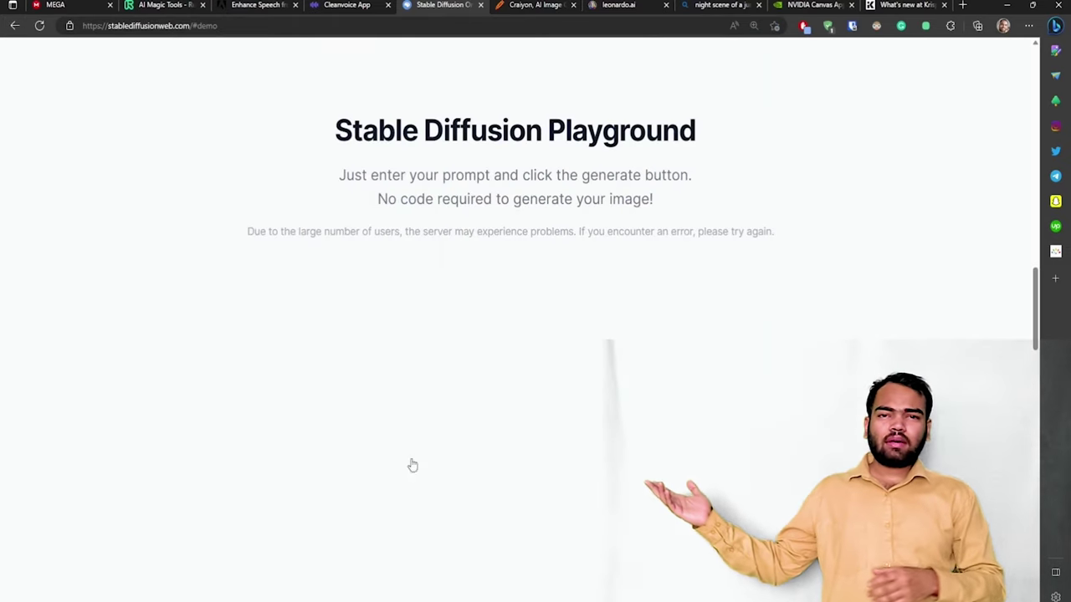
{"action": "scroll", "coordinate": [412, 466], "scroll_direction": "down", "scroll_amount": 10}
{"action": "scroll", "coordinate": [411, 466], "scroll_direction": "up", "scroll_amount": 15}
{"action": "scroll", "coordinate": [425, 328], "scroll_direction": "down", "scroll_amount": 6}
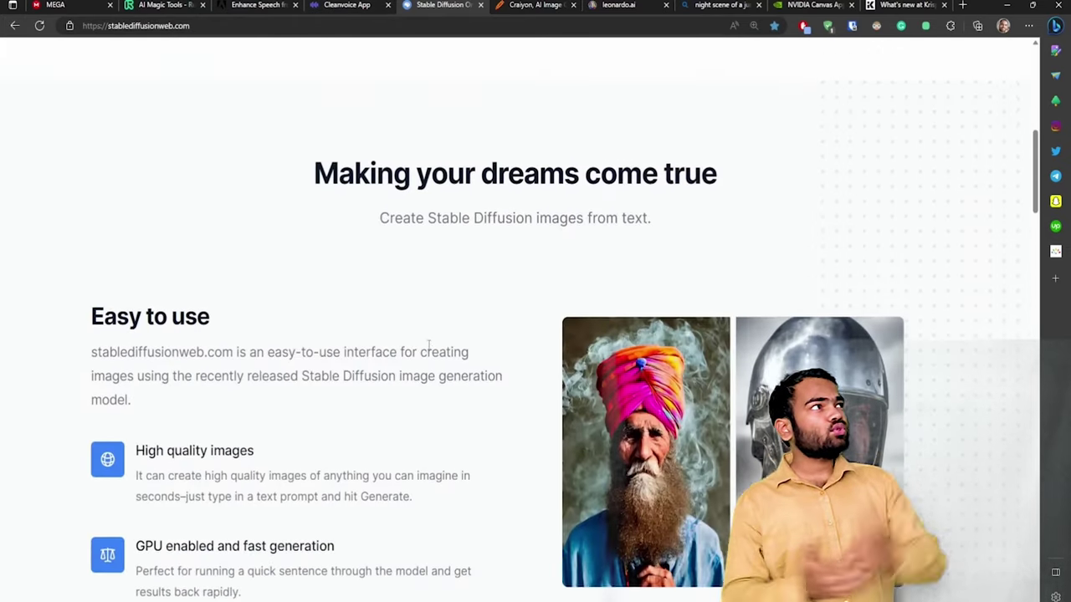
{"action": "scroll", "coordinate": [425, 327], "scroll_direction": "up", "scroll_amount": 3}
{"action": "left_click", "coordinate": [444, 125]}
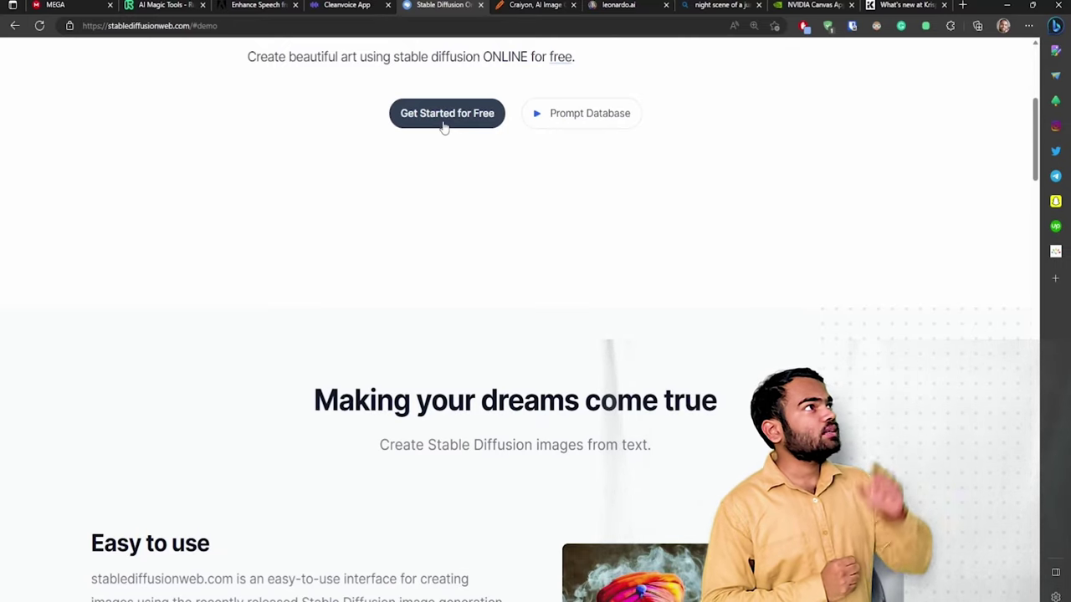
{"action": "scroll", "coordinate": [444, 126], "scroll_direction": "up", "scroll_amount": 2}
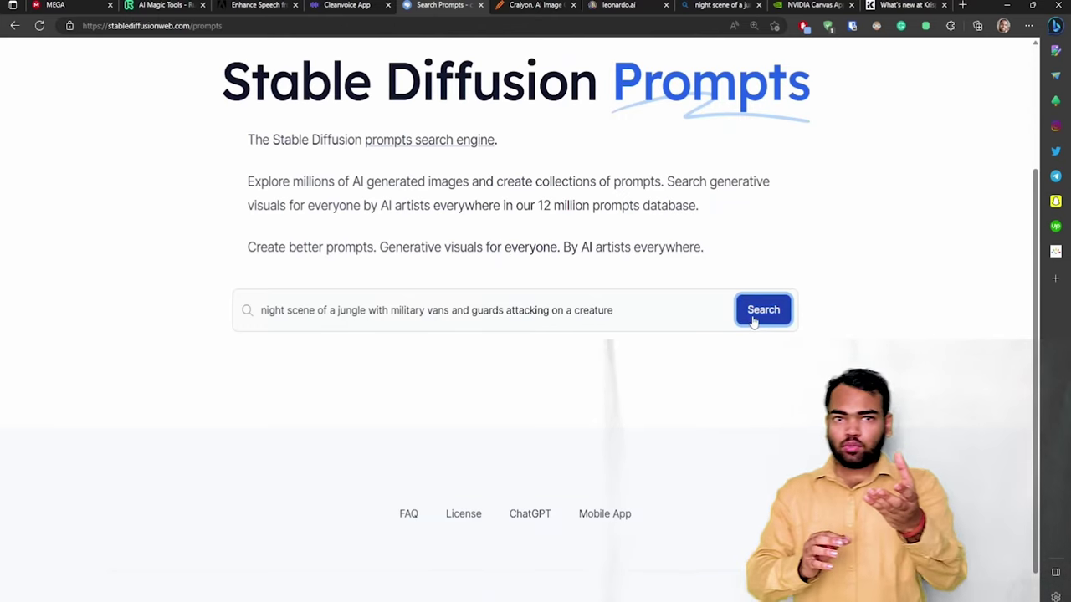
- Reload the Stable Diffusion Prompts page and search for "night scene of a jungle with military vans and guards attacking on a creature"
{"action": "left_click", "coordinate": [41, 27]}
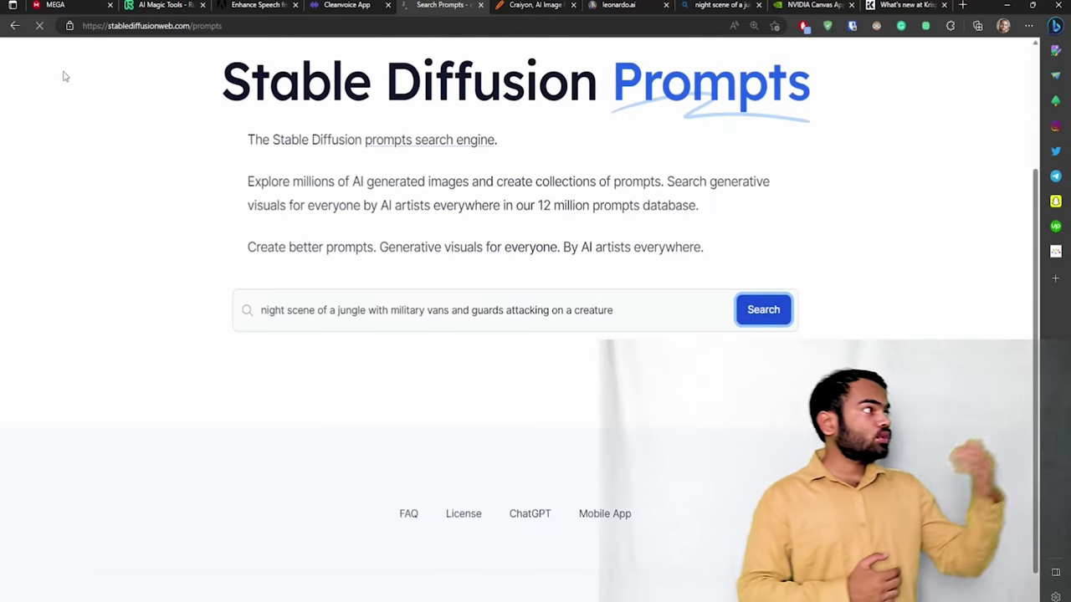
{"action": "left_click", "coordinate": [276, 301]}
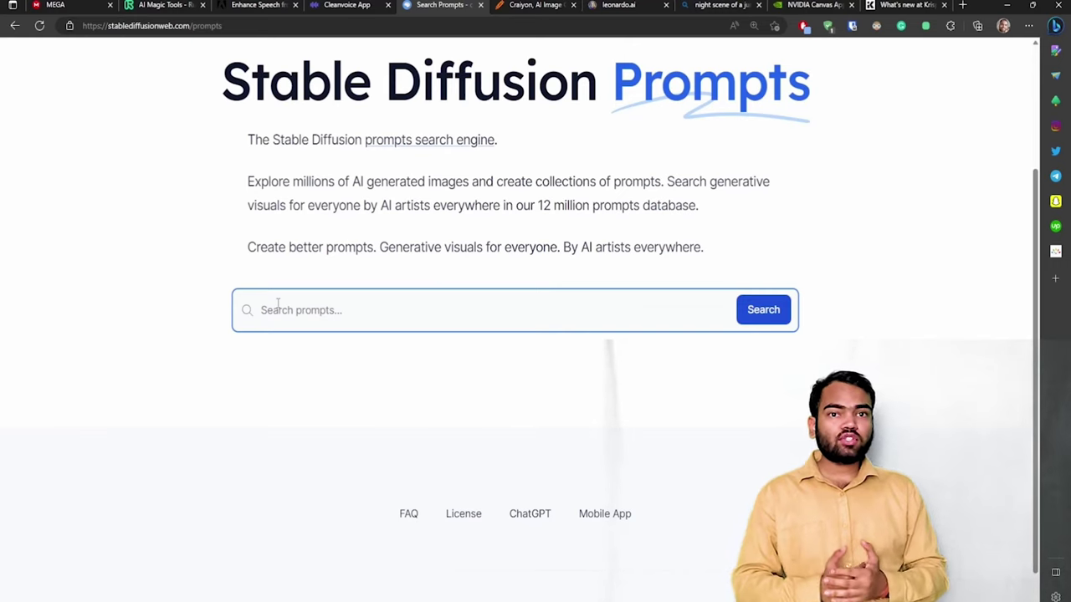
{"action": "type", "text": "night scene of a jungle with military vans and guards attacking on a creature"}
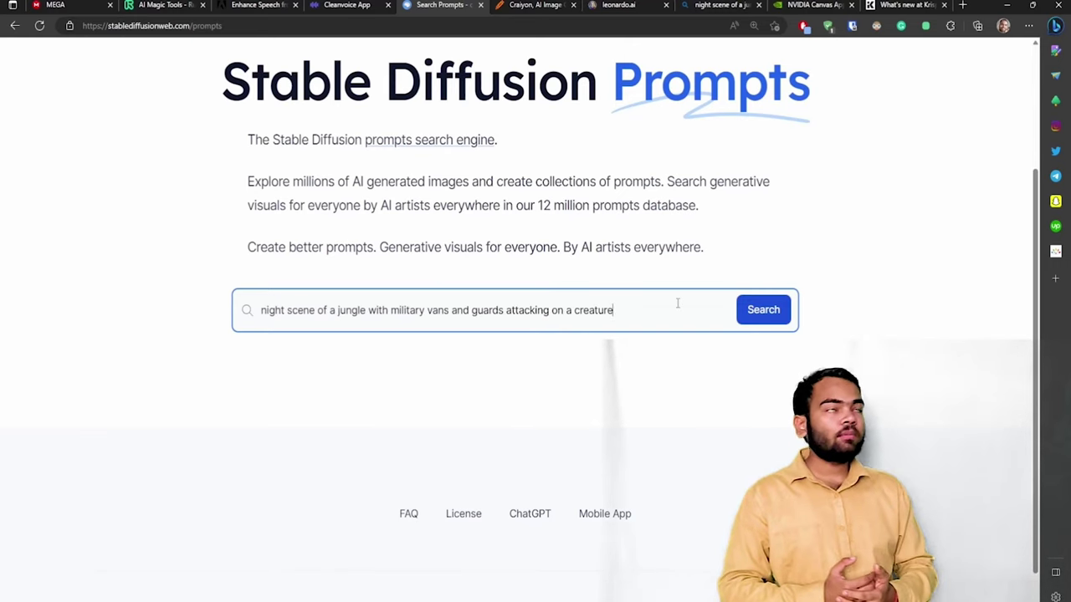
{"action": "scroll", "coordinate": [700, 311], "scroll_direction": "down", "scroll_amount": 1}
{"action": "left_click", "coordinate": [763, 270]}
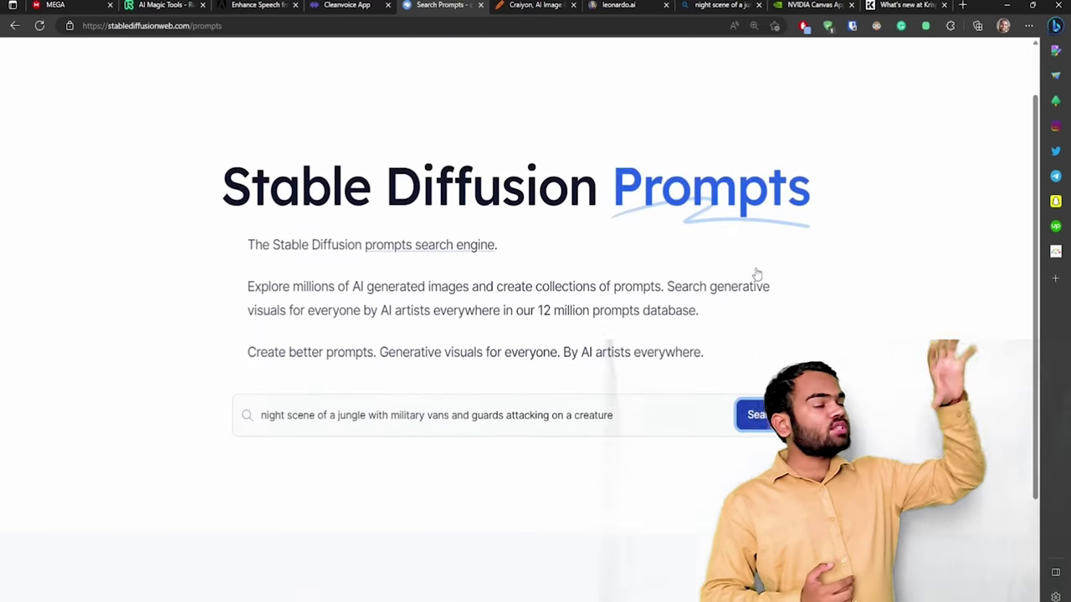
{"action": "scroll", "coordinate": [756, 274], "scroll_direction": "up", "scroll_amount": 1}
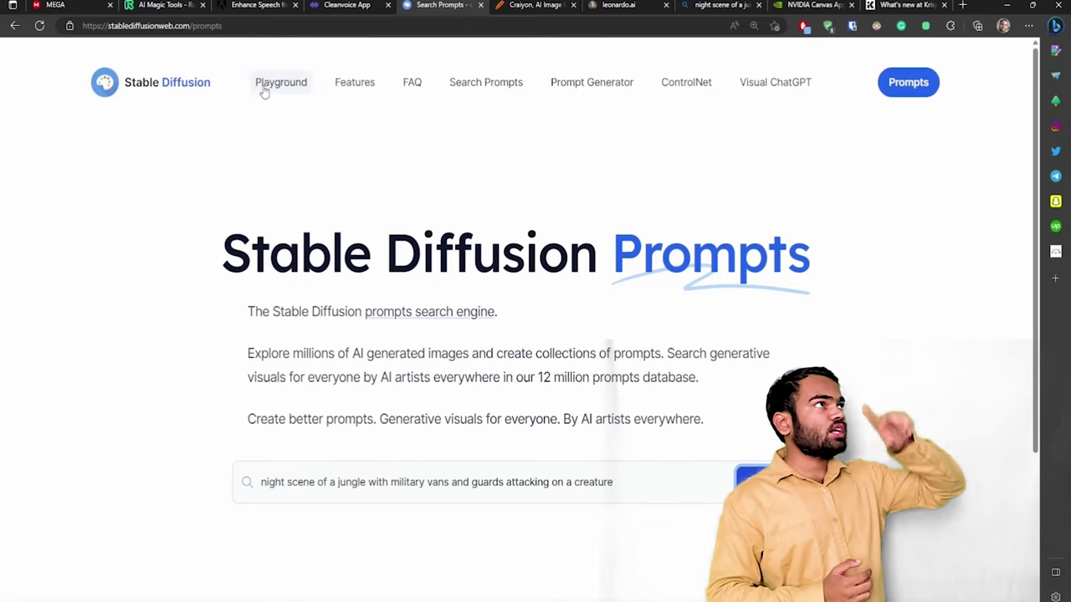
- Go back from the prompt search to the Stable Diffusion Online home page and open the free playground
{"action": "left_click", "coordinate": [13, 26]}
{"action": "left_click", "coordinate": [13, 26]}
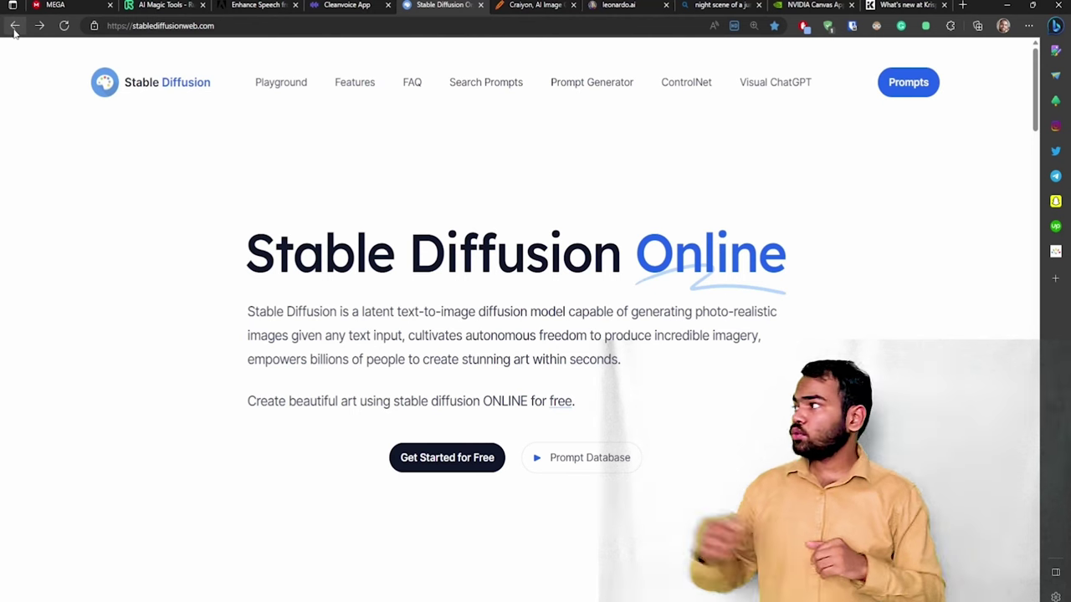
{"action": "left_click", "coordinate": [412, 465]}
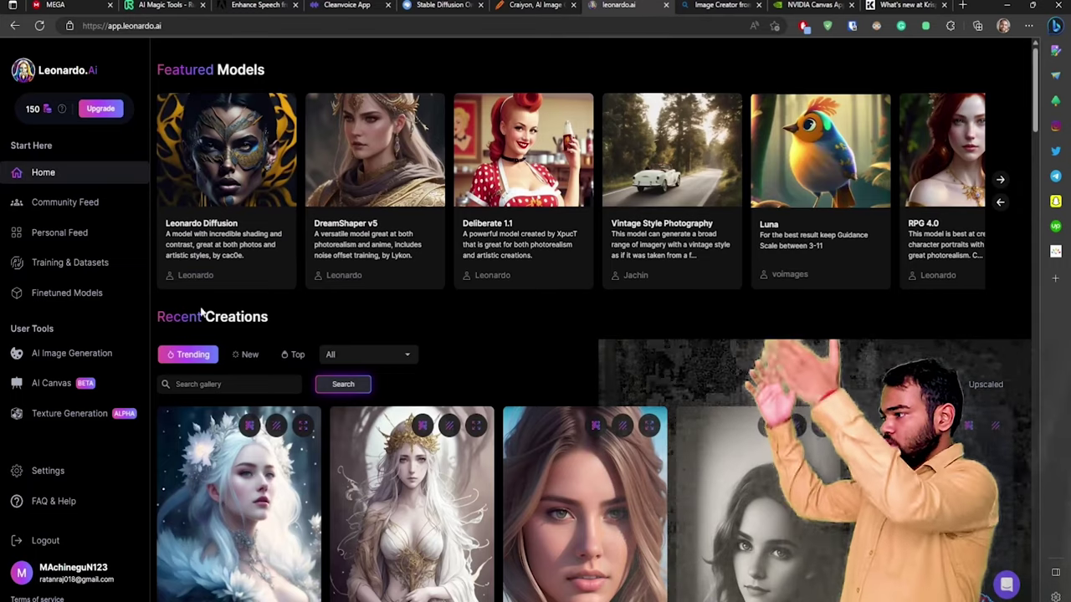
- In Leonardo.Ai's AI Generation Tool, set the guidance scale to 3 and generate two more images from the jungle night scene prompt
{"action": "scroll", "coordinate": [647, 270], "scroll_direction": "down", "scroll_amount": 4}
{"action": "scroll", "coordinate": [647, 270], "scroll_direction": "up", "scroll_amount": 4}
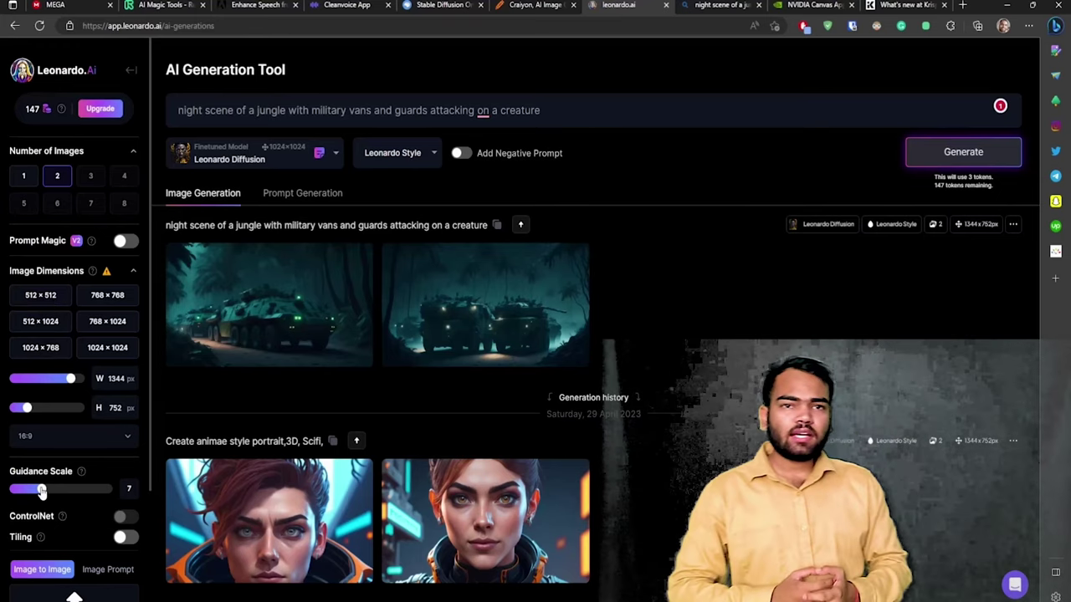
{"action": "left_click_drag", "start_coordinate": [41, 491], "coordinate": [19, 490]}
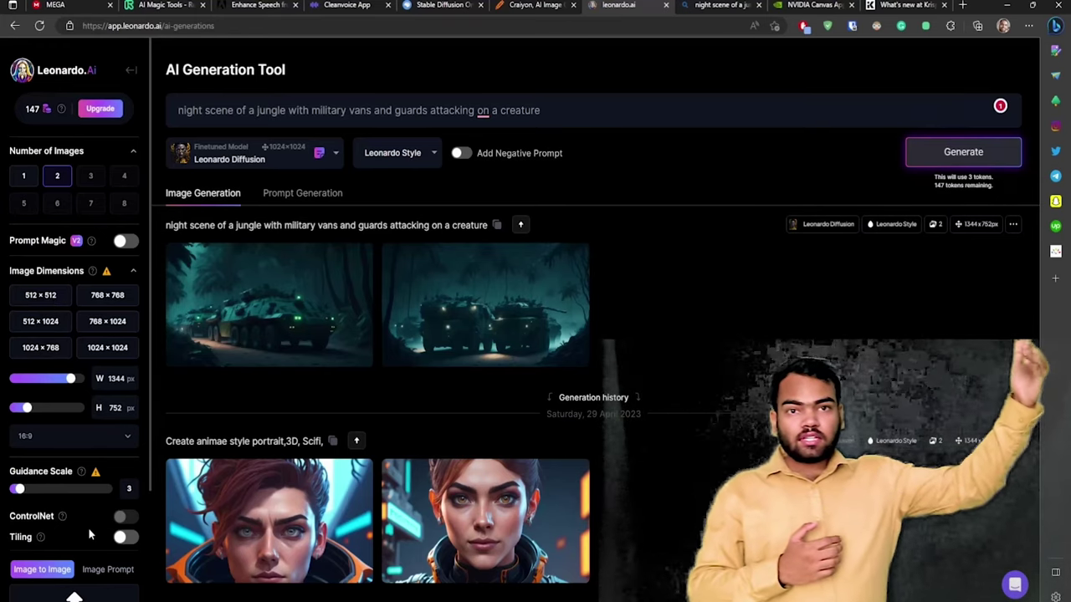
{"action": "left_click", "coordinate": [963, 151]}
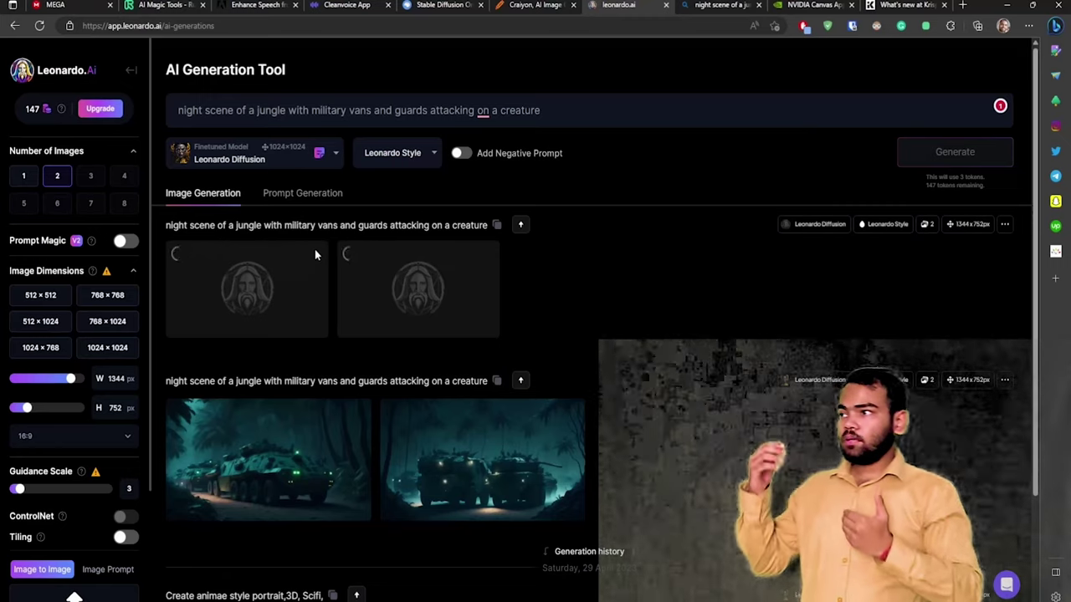
{"action": "scroll", "coordinate": [314, 250], "scroll_direction": "down", "scroll_amount": 1}
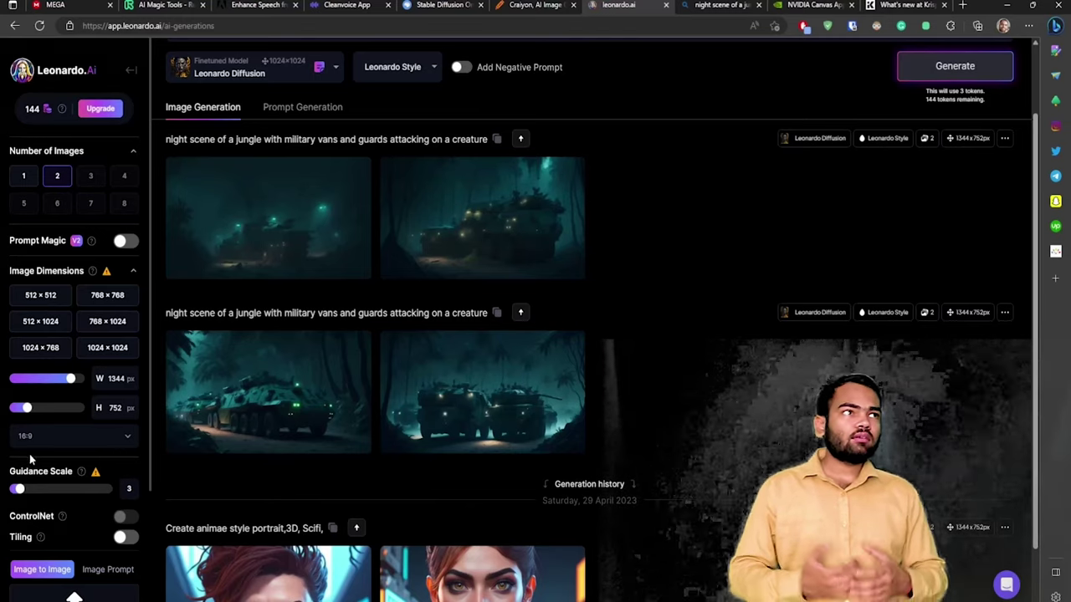
- Set the guidance scale to 14 and generate two more images from the jungle night scene prompt
{"action": "left_click", "coordinate": [83, 491]}
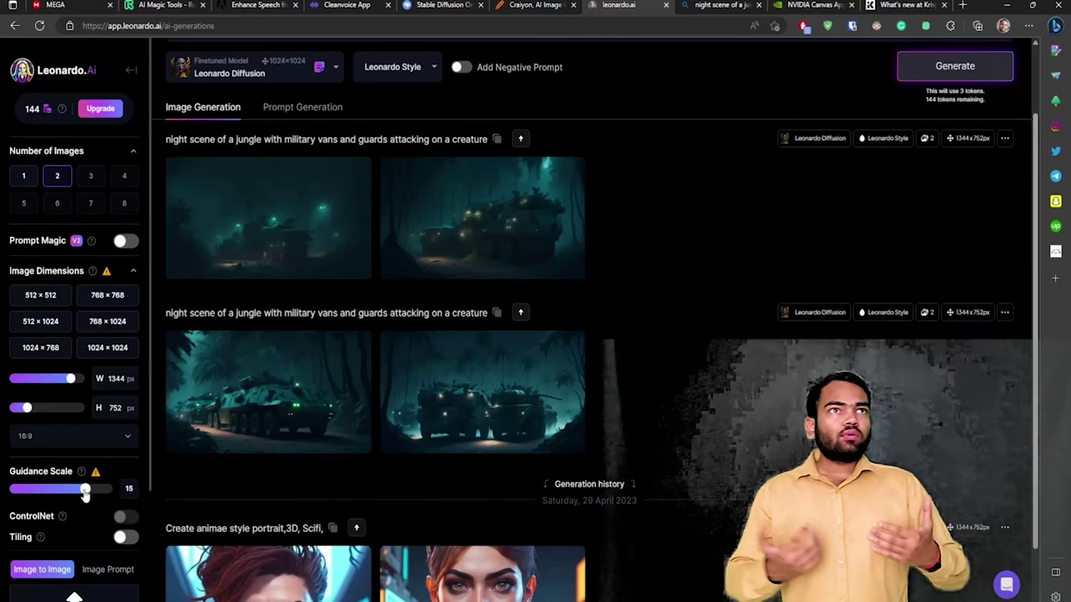
{"action": "left_click_drag", "start_coordinate": [84, 492], "coordinate": [80, 490]}
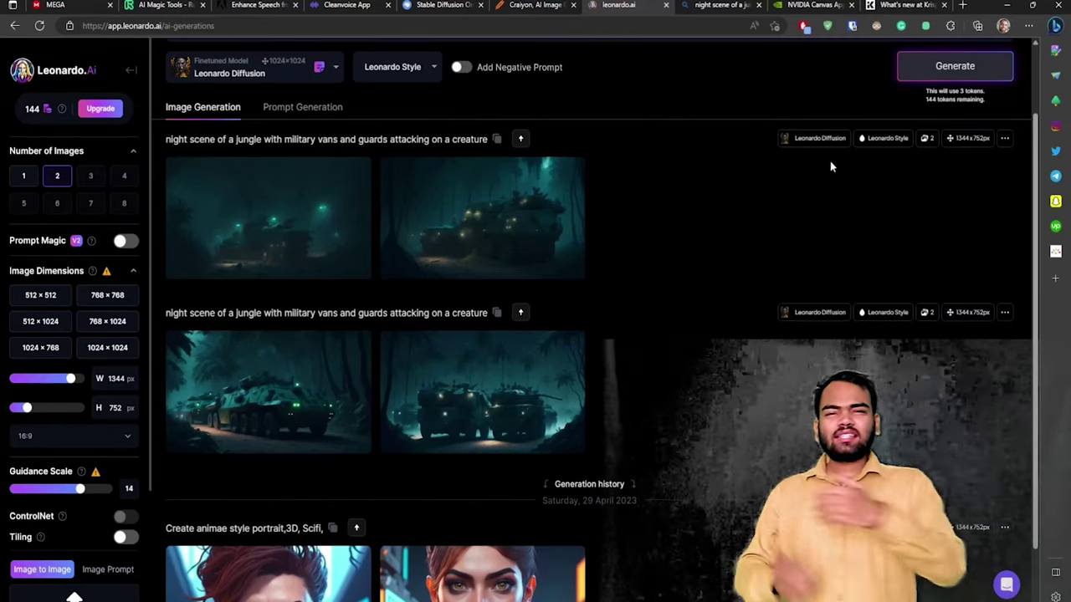
{"action": "left_click", "coordinate": [926, 76]}
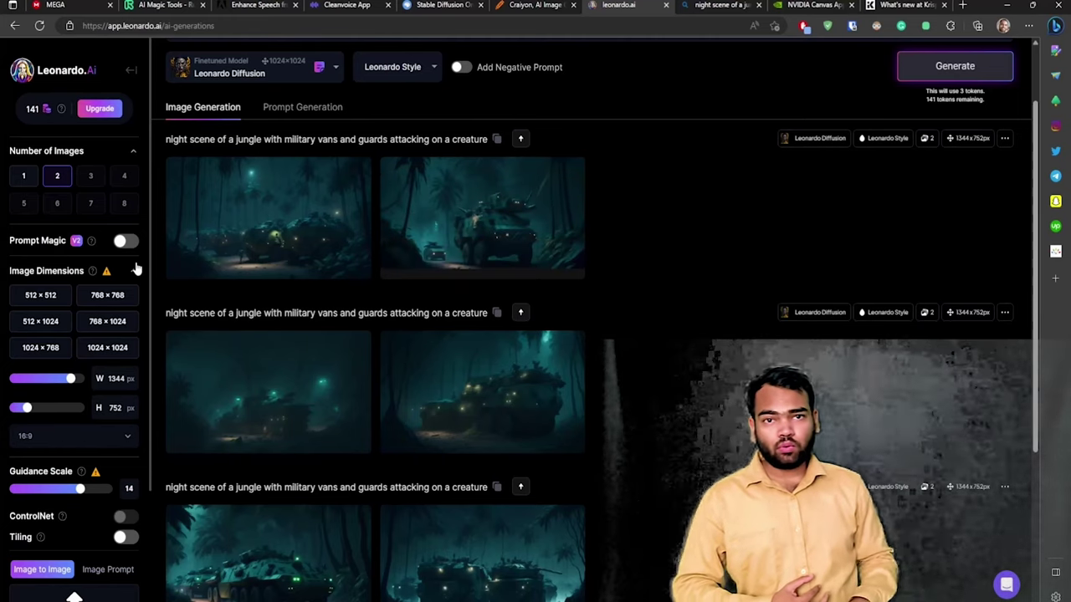
- Run HD Crisp Upscale on the second image of the newest jungle night scene generation
{"action": "mouse_move", "coordinate": [485, 234]}
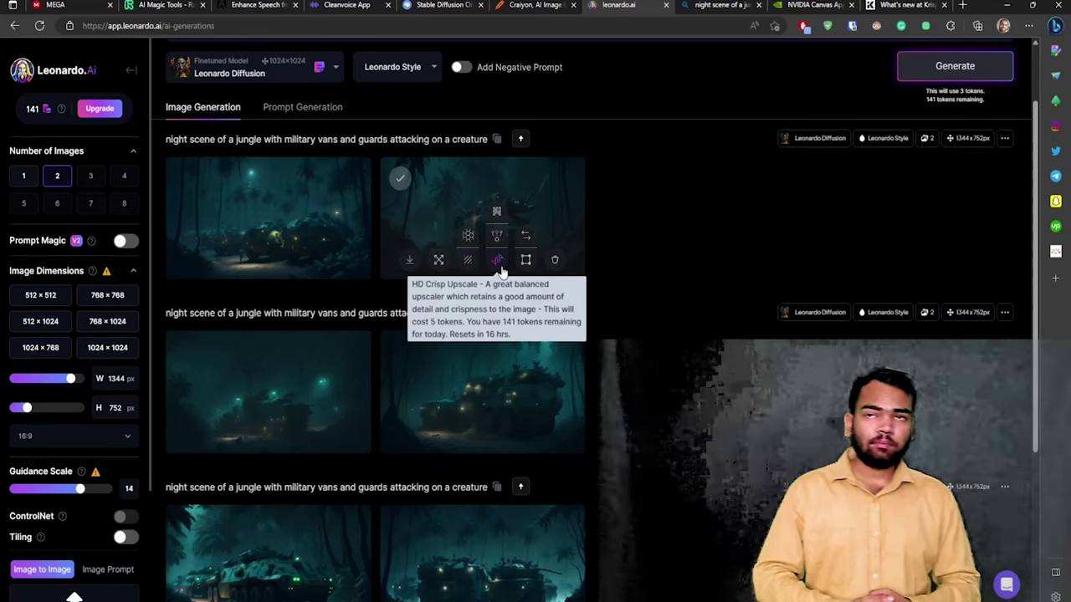
{"action": "left_click", "coordinate": [499, 262]}
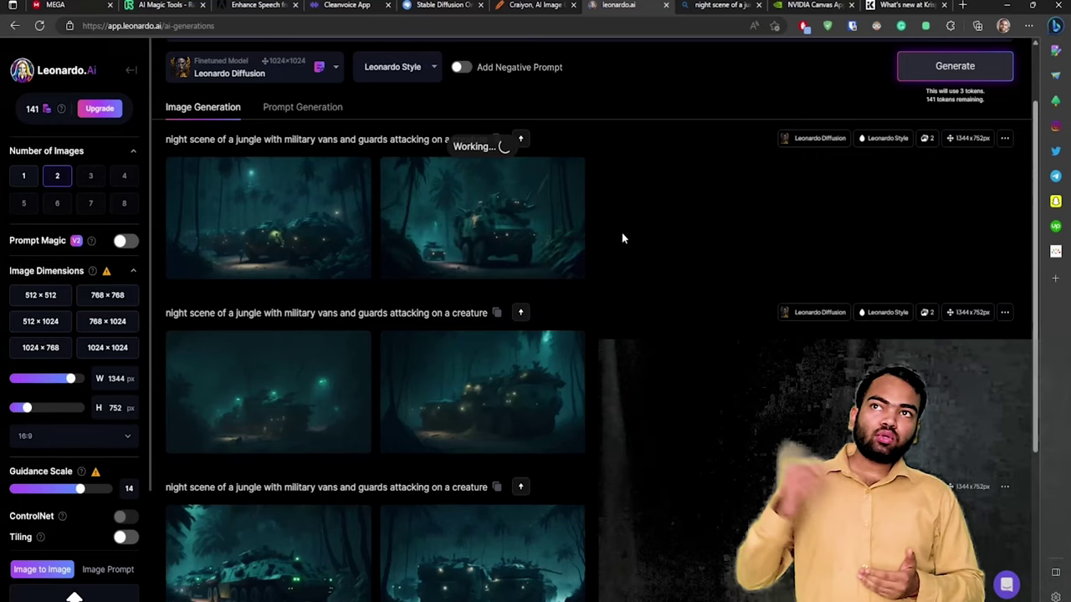
{"action": "mouse_move", "coordinate": [575, 211]}
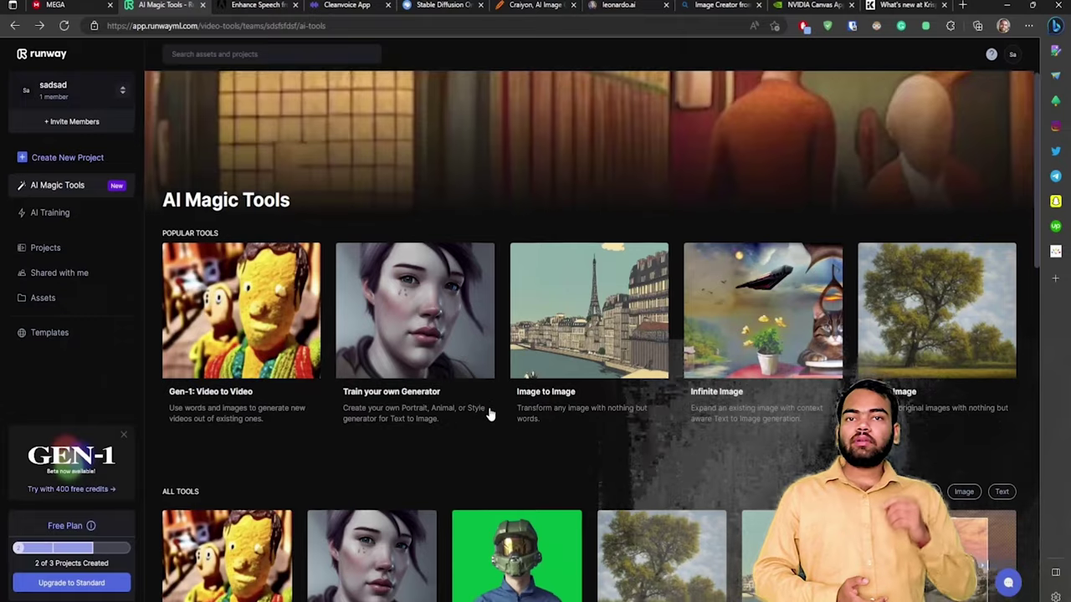
- Look through Runway's AI Magic Tools page, examining the popular tools and the full list of image, video and audio tools
{"action": "scroll", "coordinate": [489, 414], "scroll_direction": "down", "scroll_amount": 1}
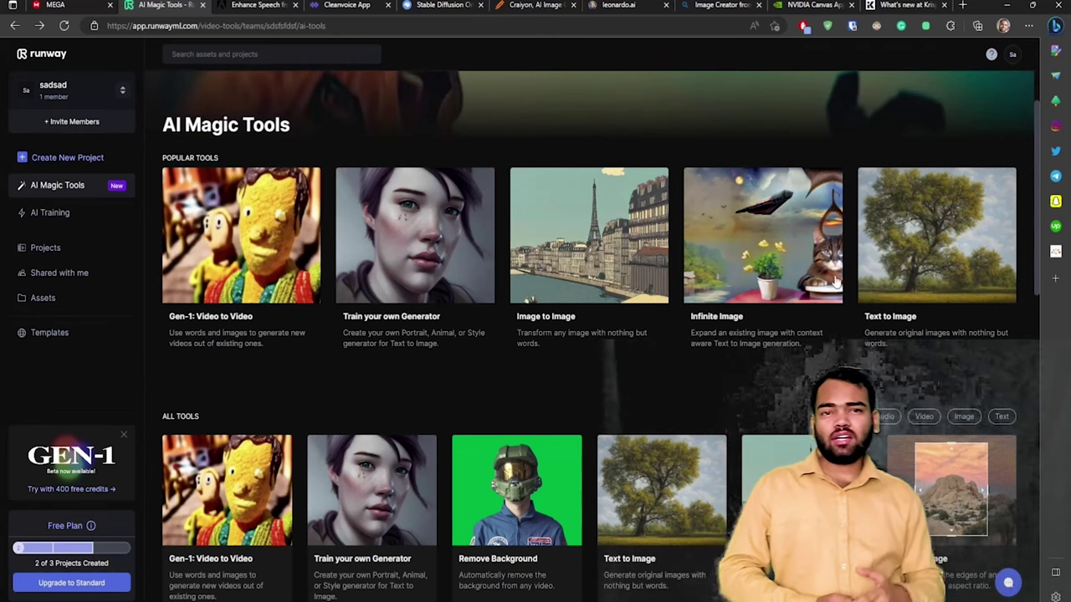
{"action": "scroll", "coordinate": [920, 297], "scroll_direction": "down", "scroll_amount": 3}
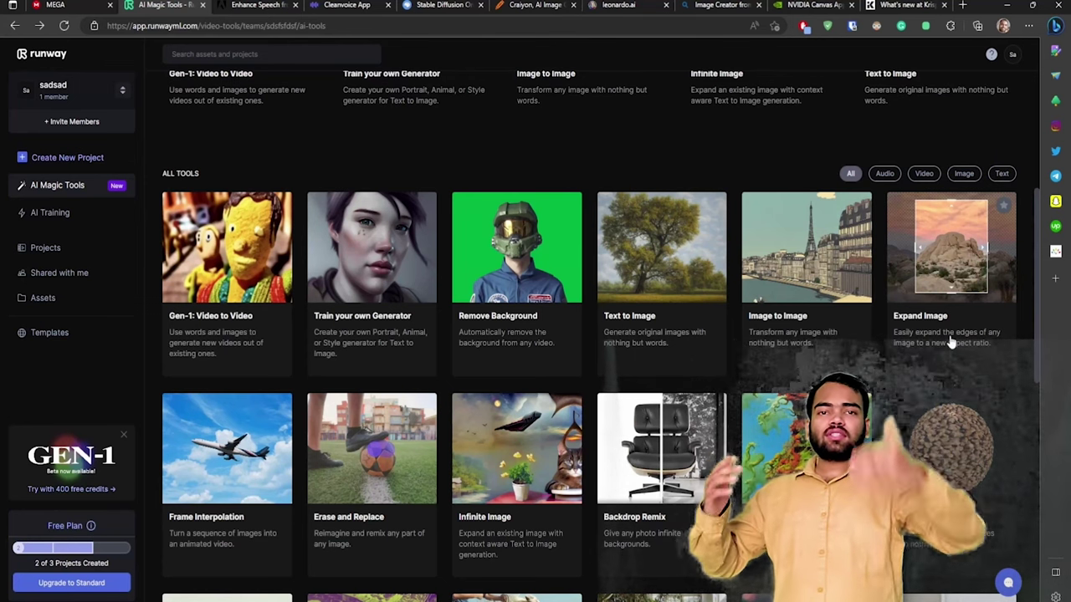
{"action": "scroll", "coordinate": [951, 344], "scroll_direction": "down", "scroll_amount": 1}
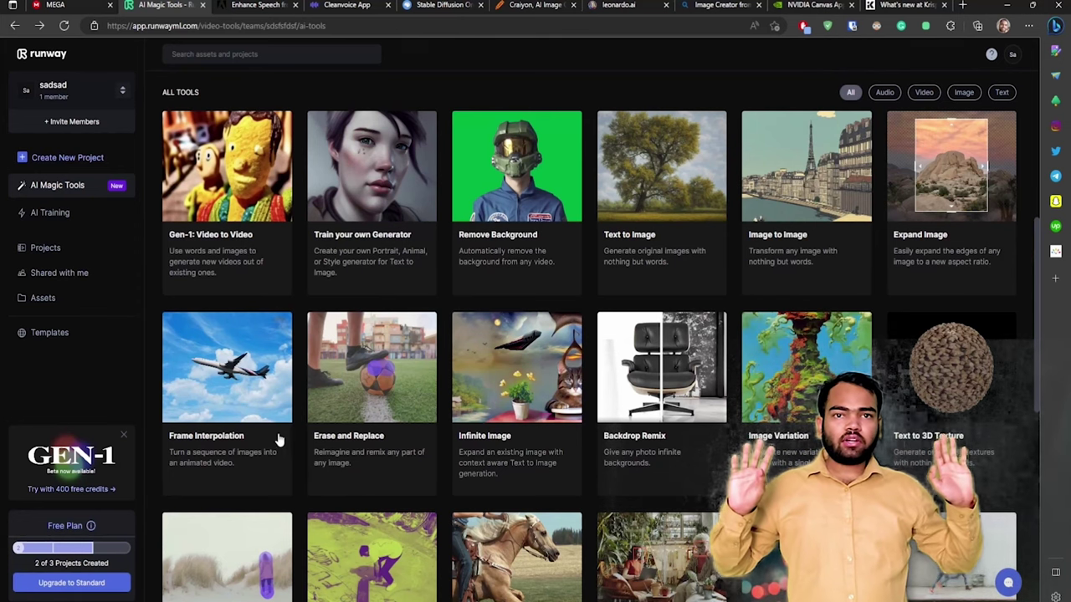
{"action": "scroll", "coordinate": [259, 441], "scroll_direction": "down", "scroll_amount": 1}
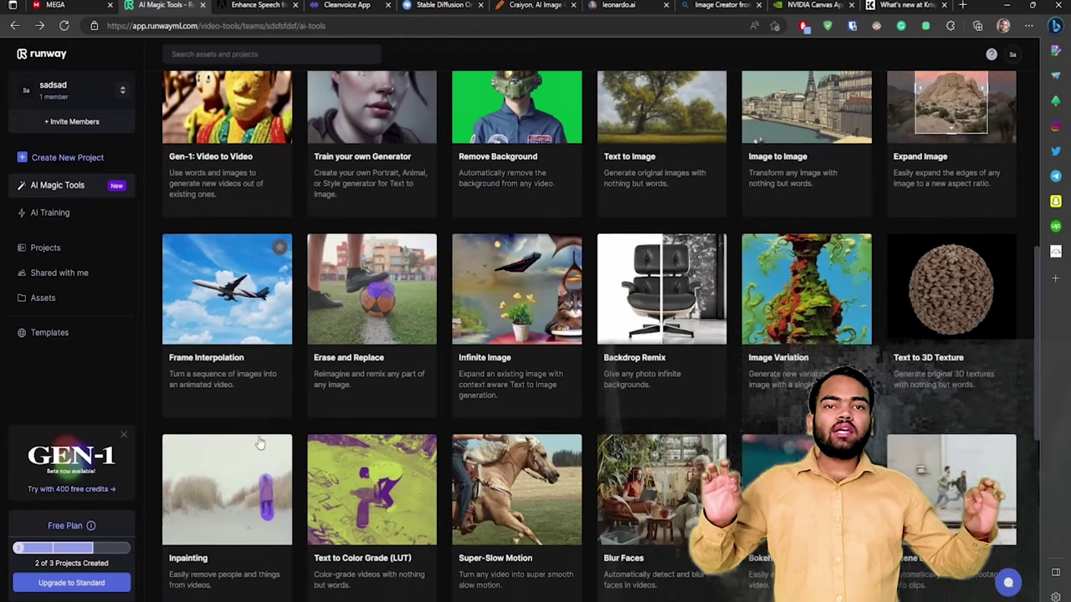
{"action": "scroll", "coordinate": [259, 440], "scroll_direction": "down", "scroll_amount": 1}
{"action": "scroll", "coordinate": [261, 433], "scroll_direction": "down", "scroll_amount": 1}
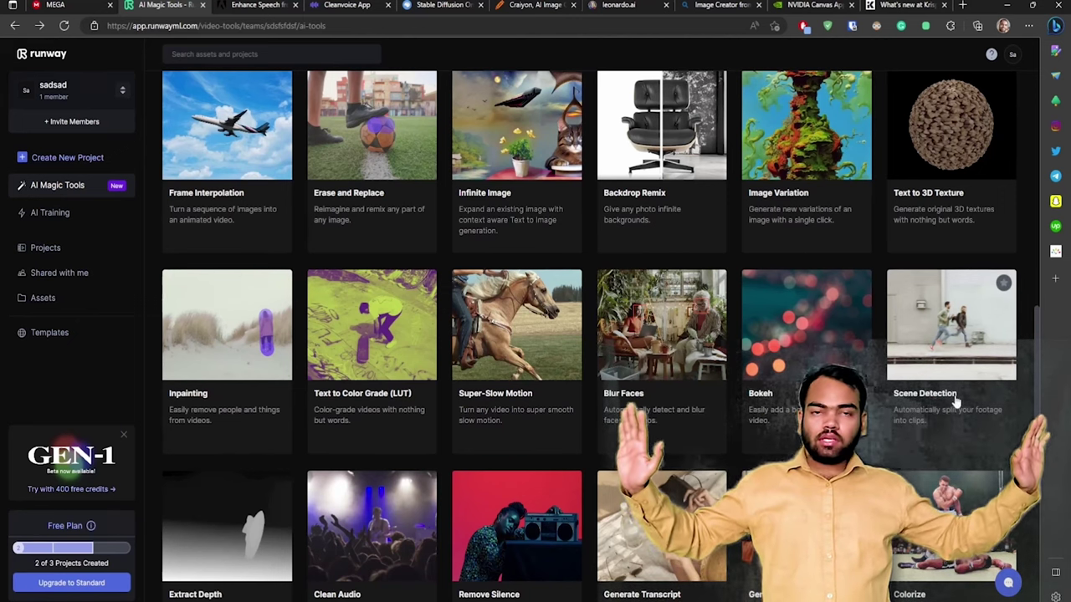
{"action": "scroll", "coordinate": [956, 403], "scroll_direction": "down", "scroll_amount": 3}
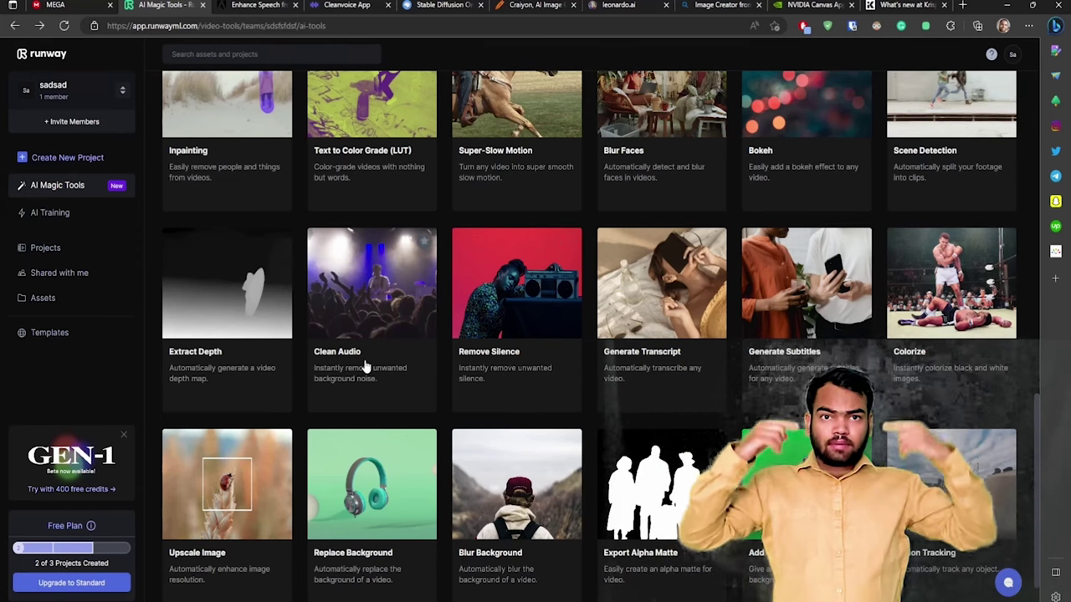
{"action": "scroll", "coordinate": [366, 366], "scroll_direction": "down", "scroll_amount": 1}
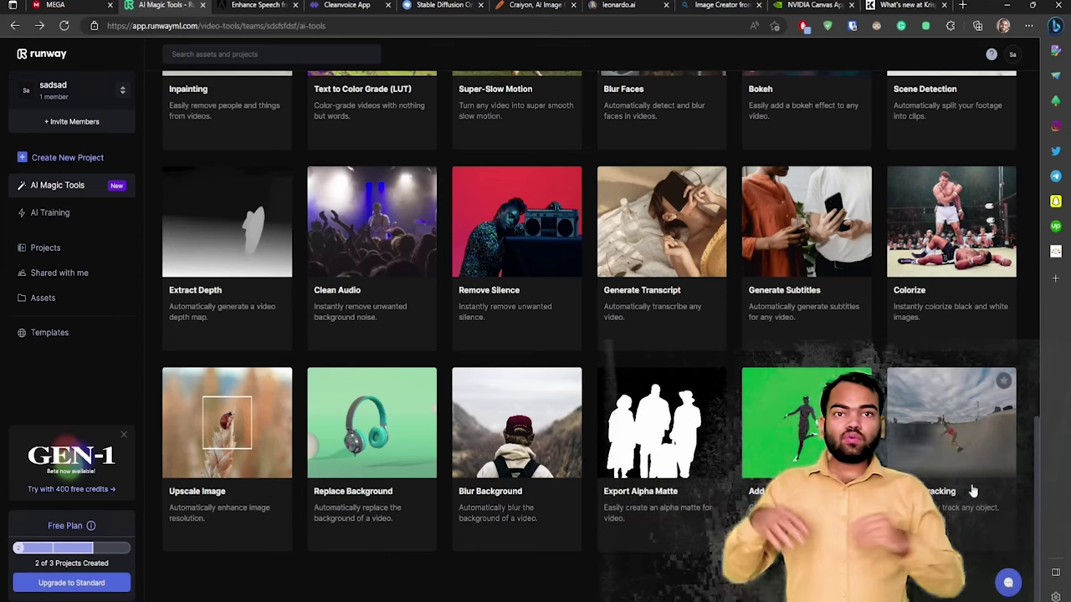
{"action": "scroll", "coordinate": [973, 491], "scroll_direction": "up", "scroll_amount": 2}
{"action": "scroll", "coordinate": [973, 491], "scroll_direction": "up", "scroll_amount": 4}
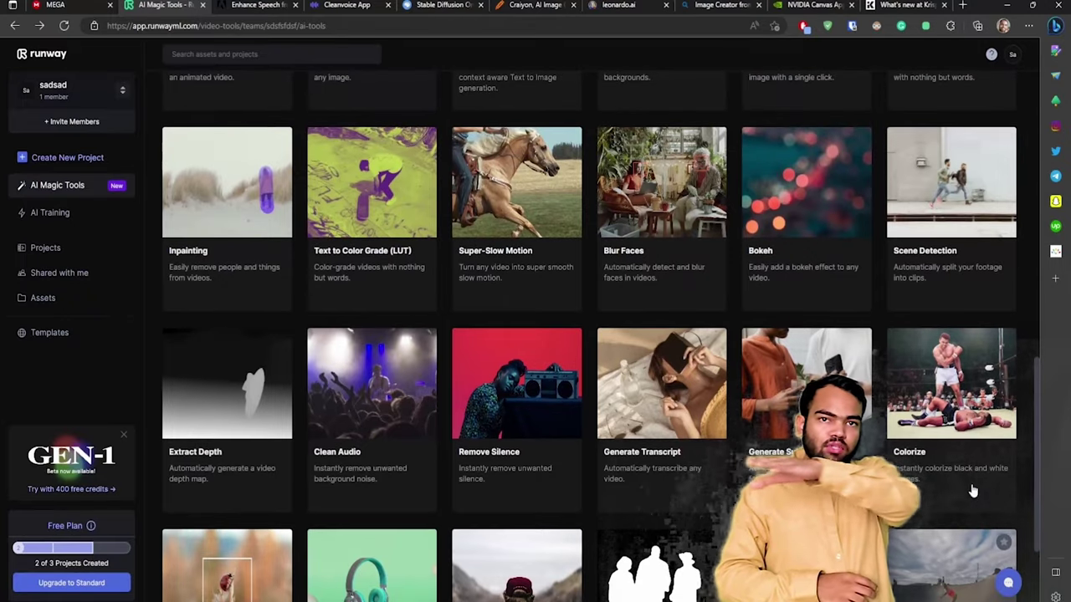
{"action": "scroll", "coordinate": [973, 491], "scroll_direction": "up", "scroll_amount": 5}
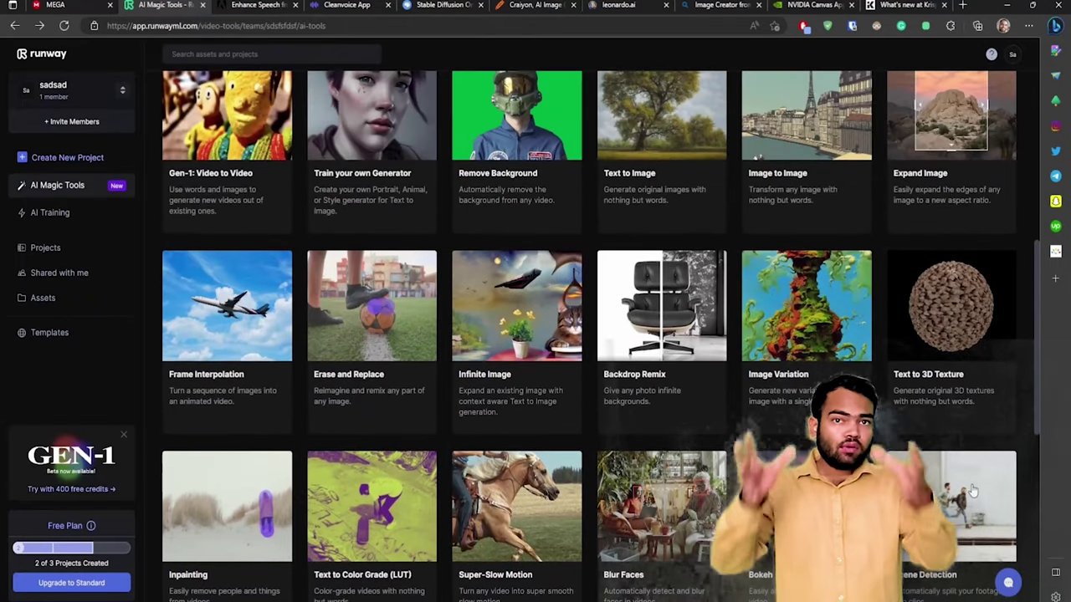
{"action": "scroll", "coordinate": [973, 491], "scroll_direction": "up", "scroll_amount": 3}
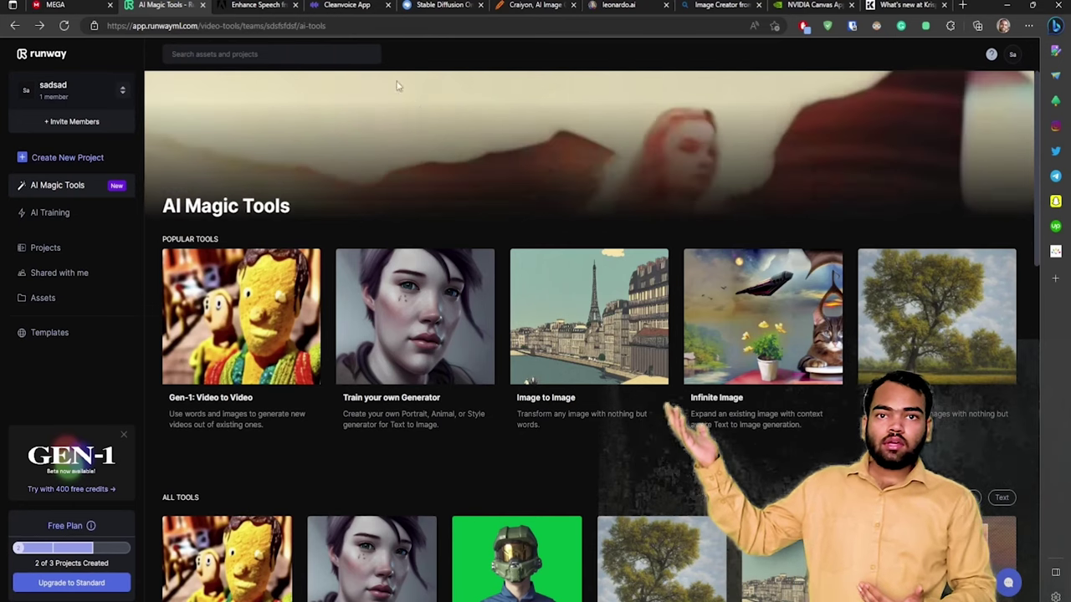
- Review the AI Magic Tools descriptions once more, from Gen-1: Video to Video through Blur Background and Export Alpha Matte, and return to the popular tools
{"action": "scroll", "coordinate": [488, 410], "scroll_direction": "down", "scroll_amount": 1}
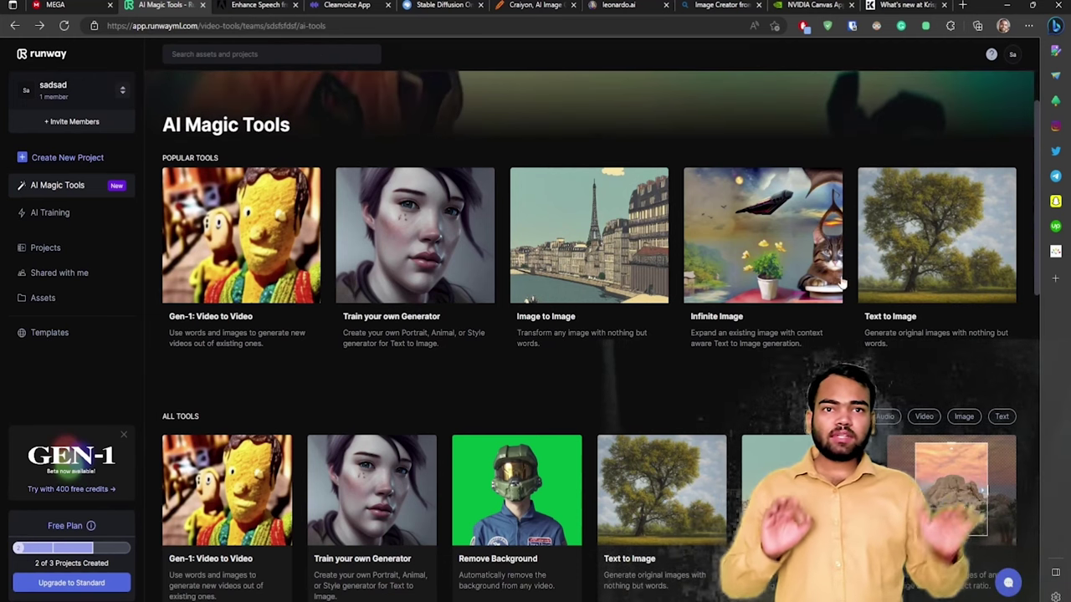
{"action": "scroll", "coordinate": [841, 288], "scroll_direction": "down", "scroll_amount": 3}
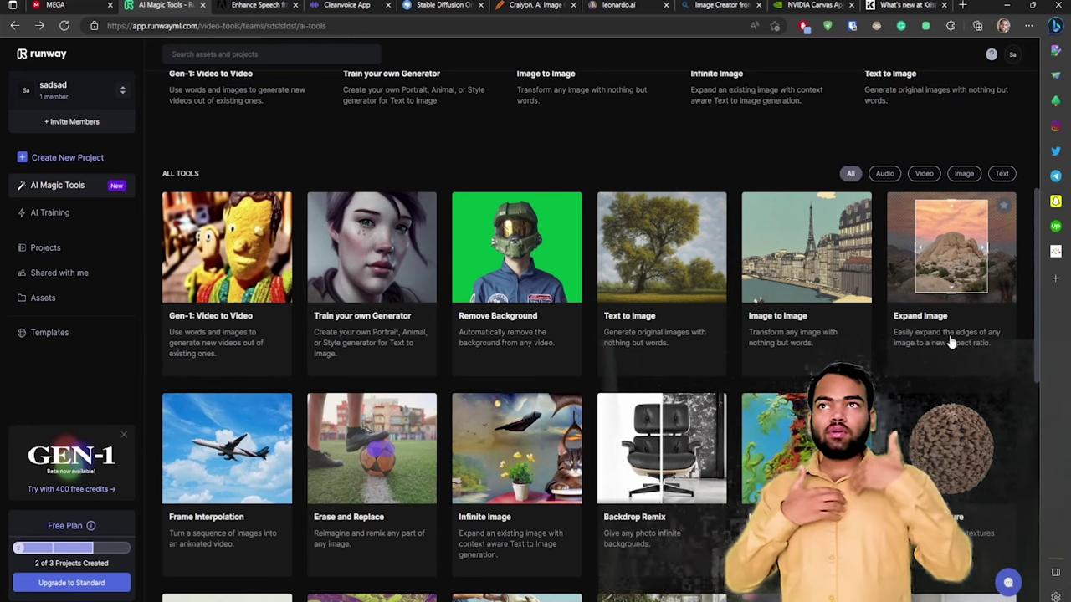
{"action": "scroll", "coordinate": [951, 342], "scroll_direction": "down", "scroll_amount": 1}
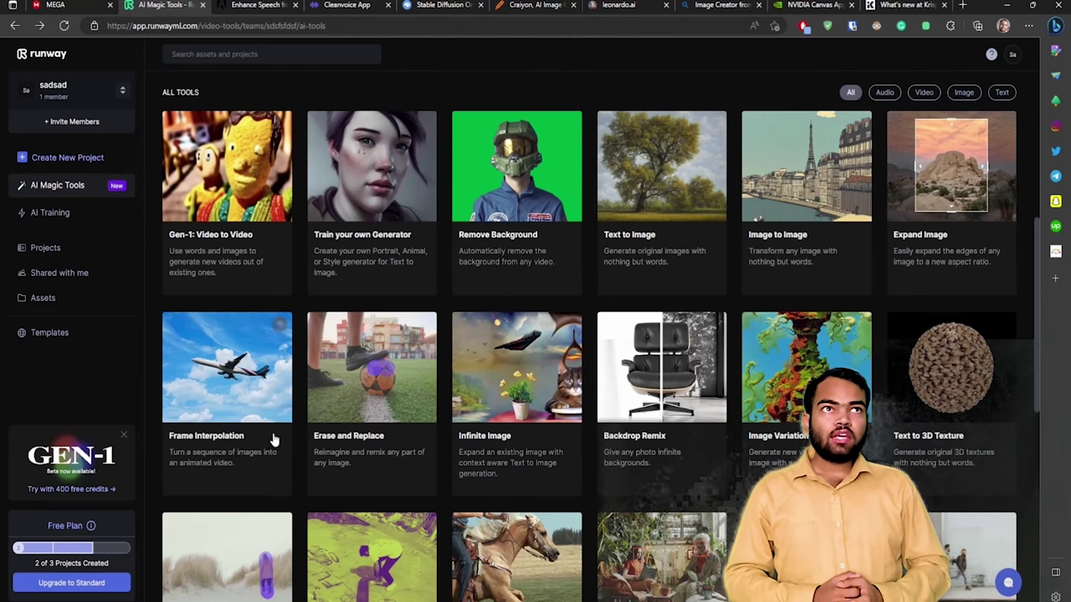
{"action": "scroll", "coordinate": [259, 443], "scroll_direction": "down", "scroll_amount": 1}
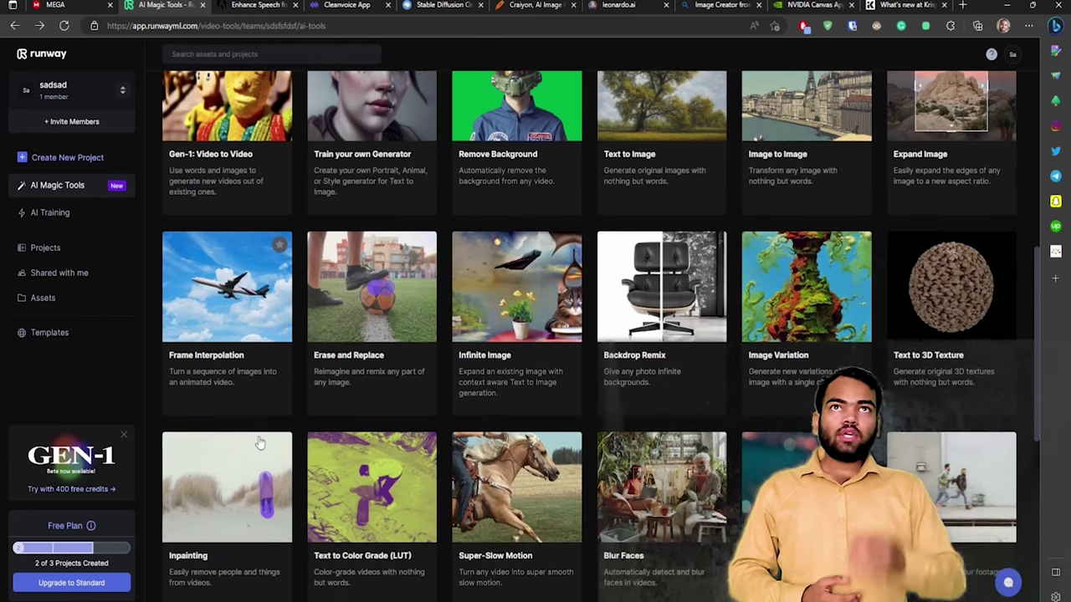
{"action": "scroll", "coordinate": [259, 442], "scroll_direction": "down", "scroll_amount": 1}
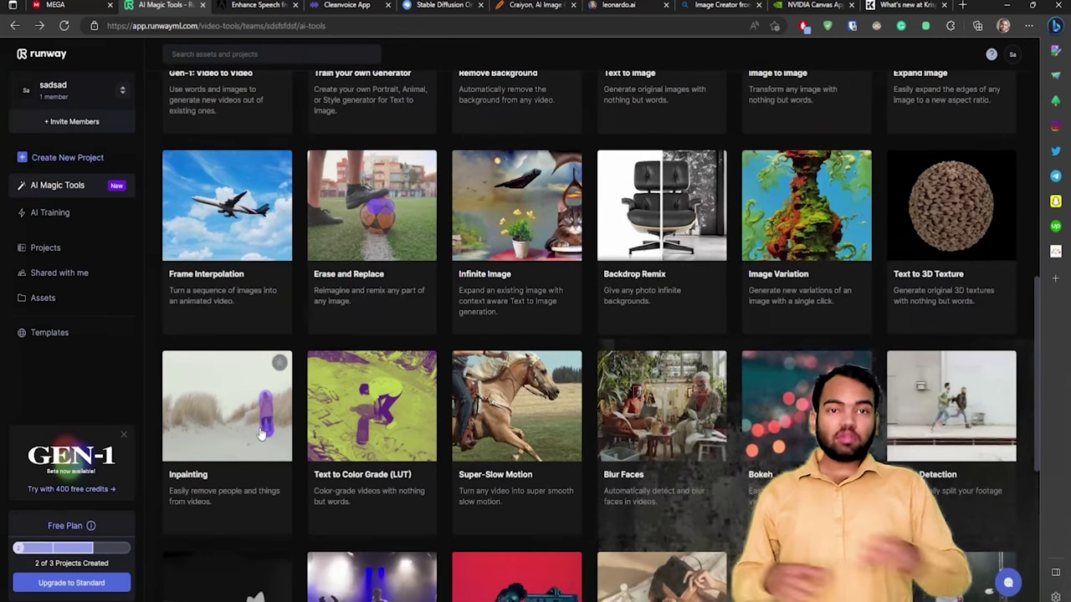
{"action": "scroll", "coordinate": [261, 433], "scroll_direction": "down", "scroll_amount": 1}
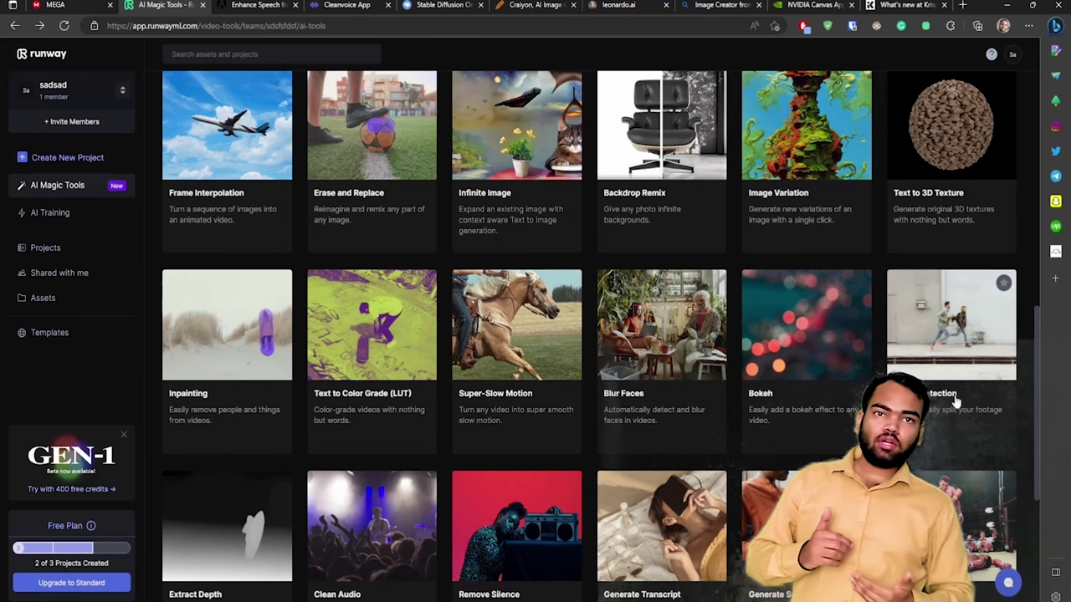
{"action": "scroll", "coordinate": [956, 403], "scroll_direction": "down", "scroll_amount": 3}
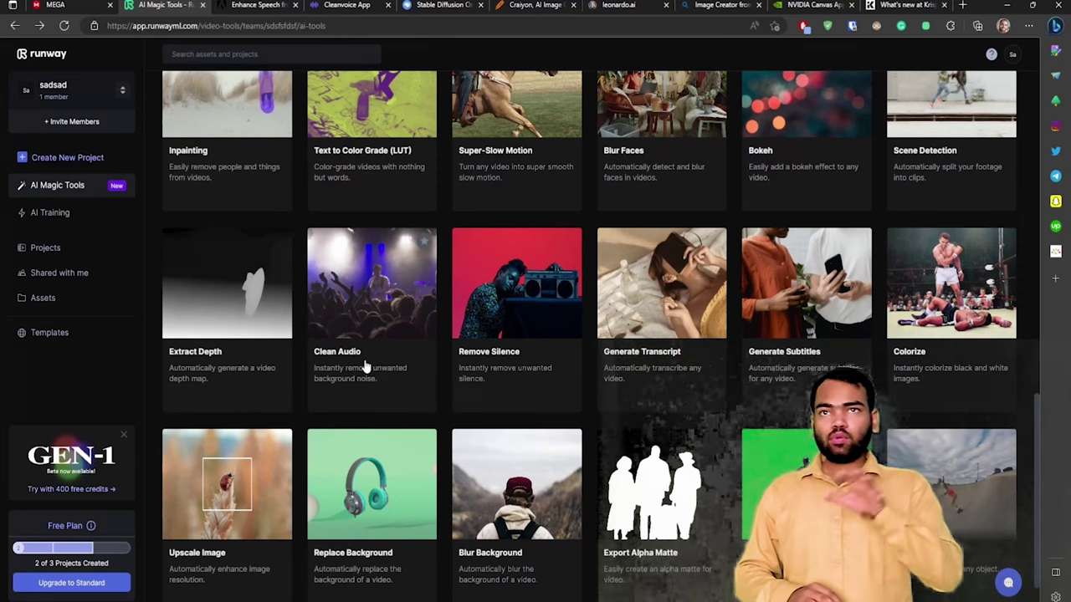
{"action": "scroll", "coordinate": [366, 368], "scroll_direction": "down", "scroll_amount": 1}
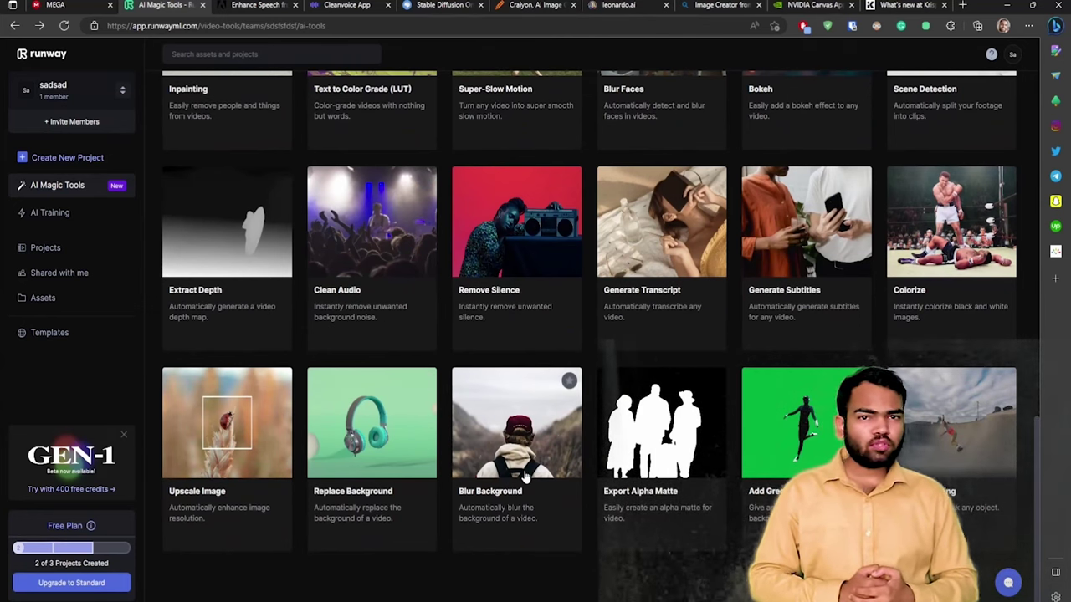
{"action": "mouse_move", "coordinate": [661, 497]}
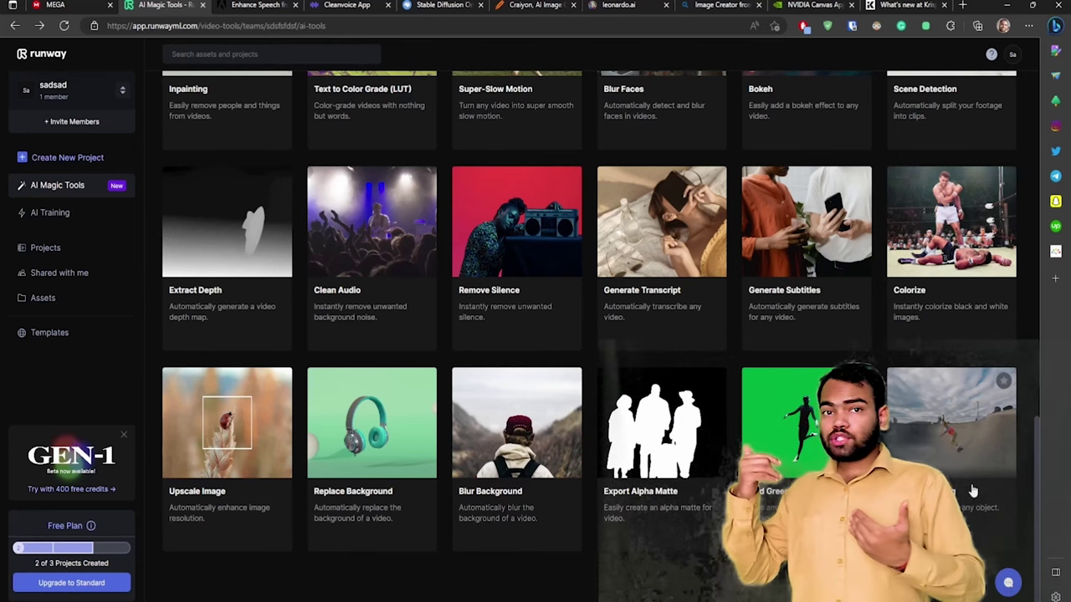
{"action": "scroll", "coordinate": [973, 491], "scroll_direction": "up", "scroll_amount": 2}
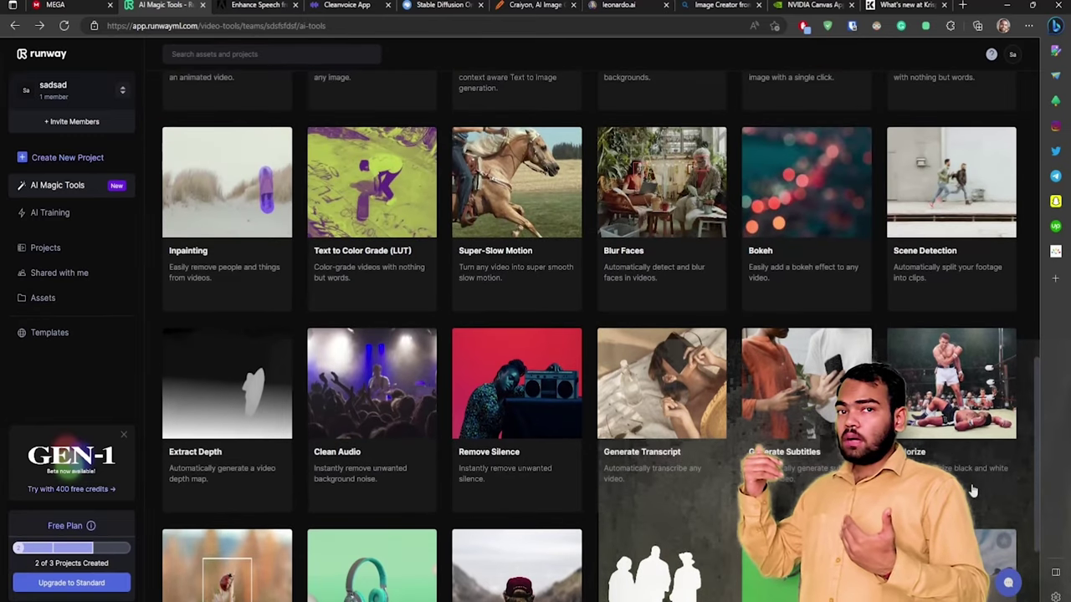
{"action": "scroll", "coordinate": [973, 491], "scroll_direction": "up", "scroll_amount": 4}
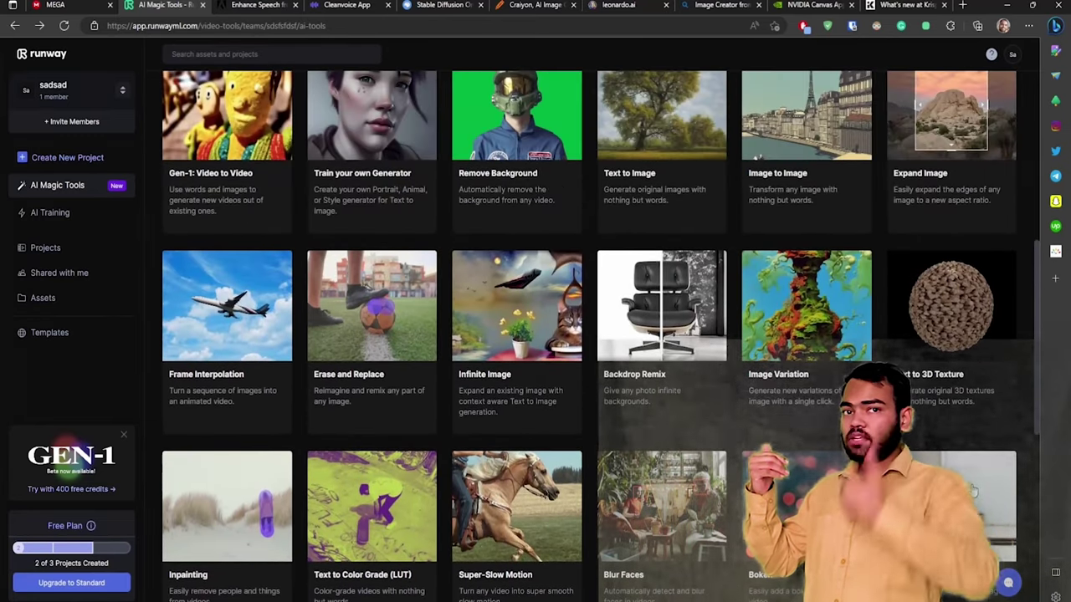
{"action": "scroll", "coordinate": [972, 490], "scroll_direction": "up", "scroll_amount": 4}
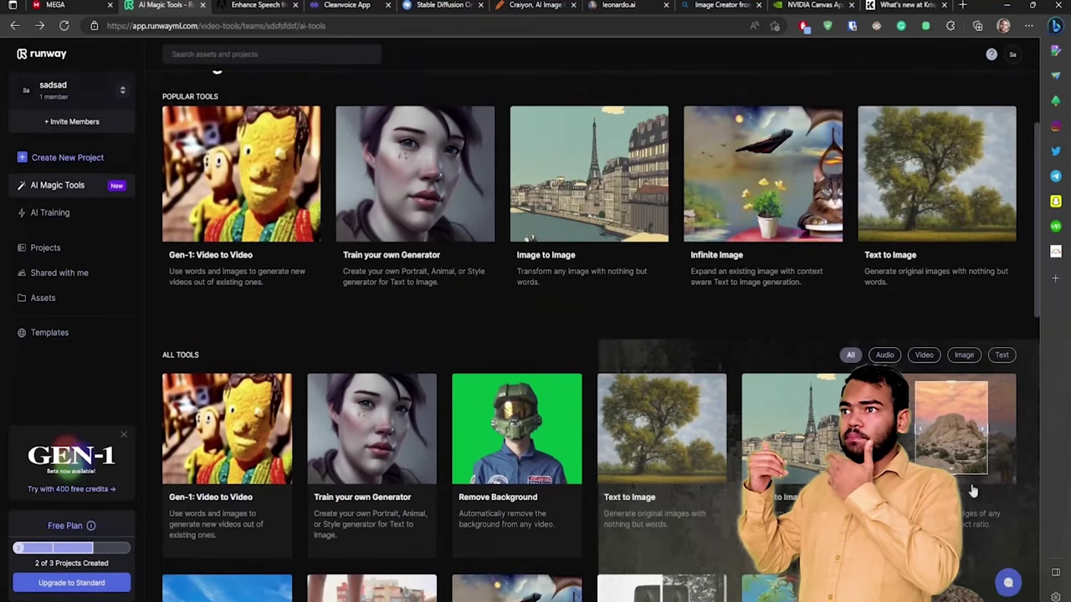
{"action": "scroll", "coordinate": [973, 491], "scroll_direction": "up", "scroll_amount": 2}
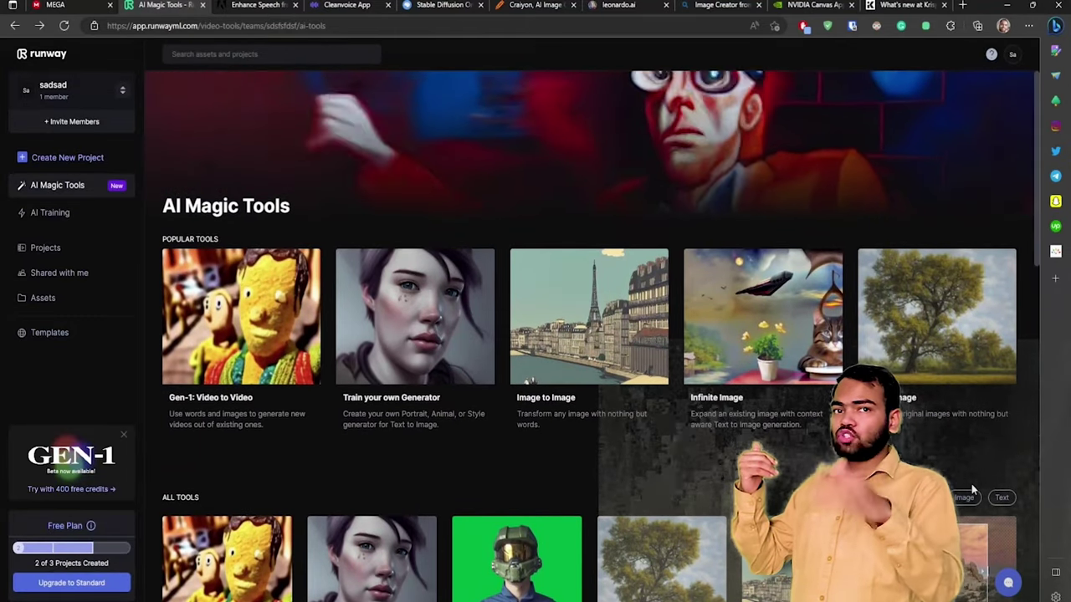